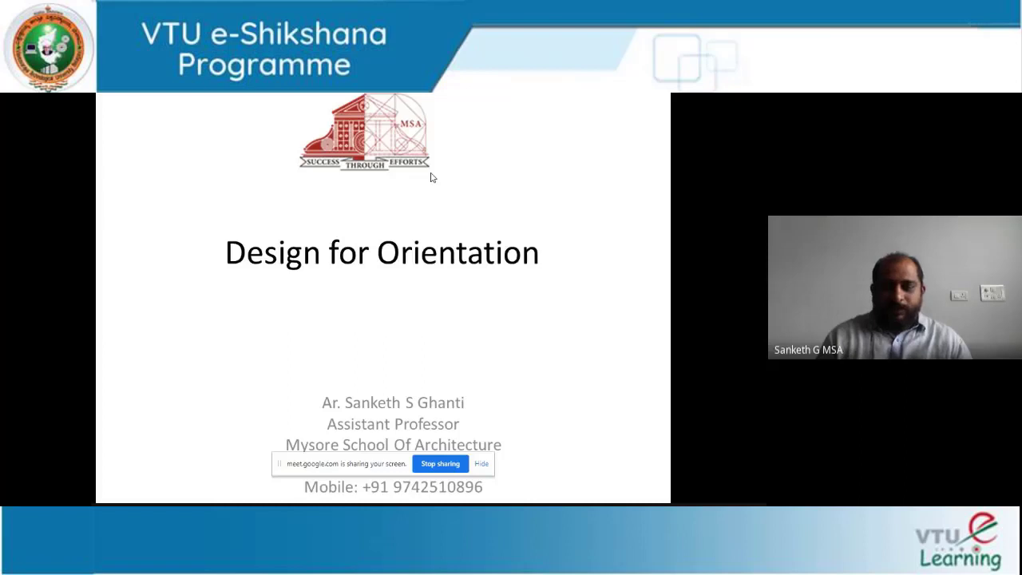
Advance past the title slide to the orientation definition, and leave the slide show to view the sun-path slide in the editor
{"action": "left_click", "coordinate": [431, 173]}
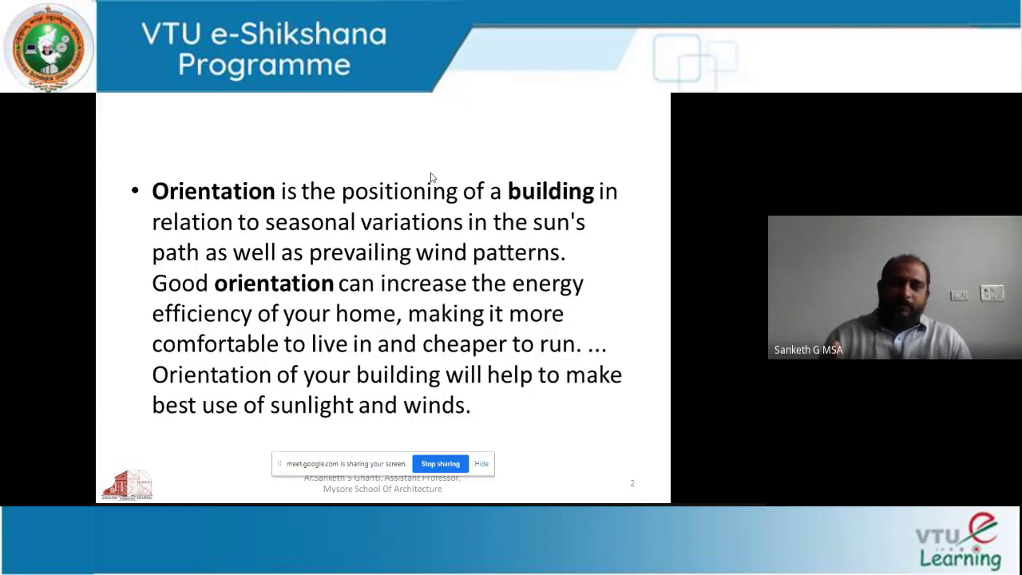
{"action": "key", "text": "Escape"}
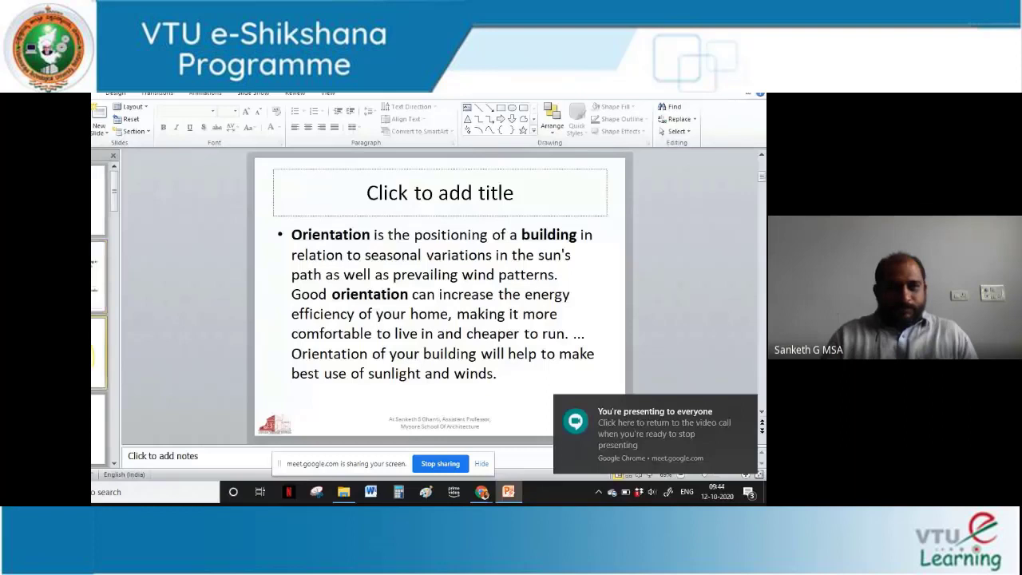
{"action": "key", "text": "Page_Down"}
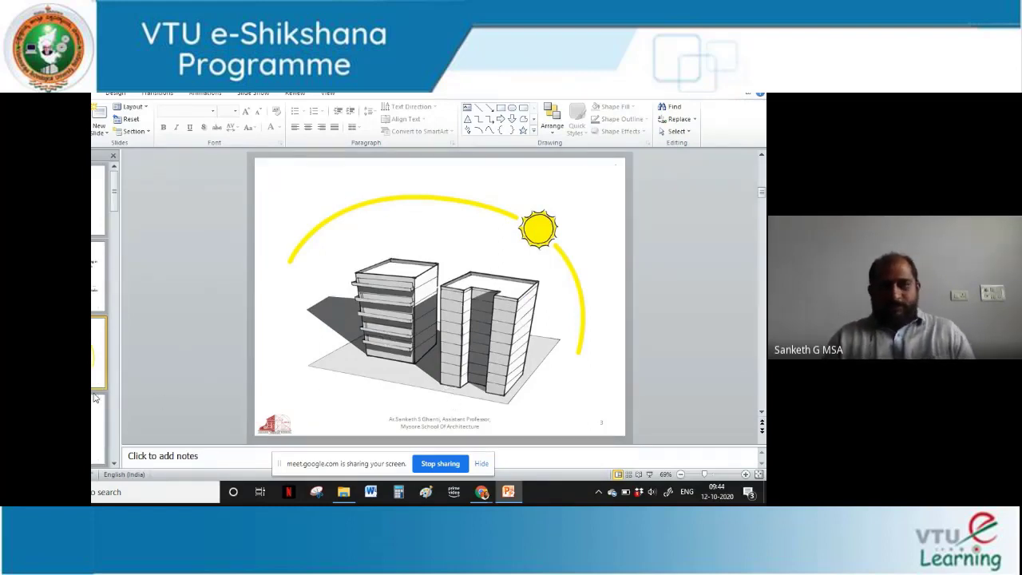
View the slide defining massing and return to the sun-path slide with the two buildings
{"action": "scroll", "coordinate": [94, 397], "scroll_direction": "down", "scroll_amount": 2}
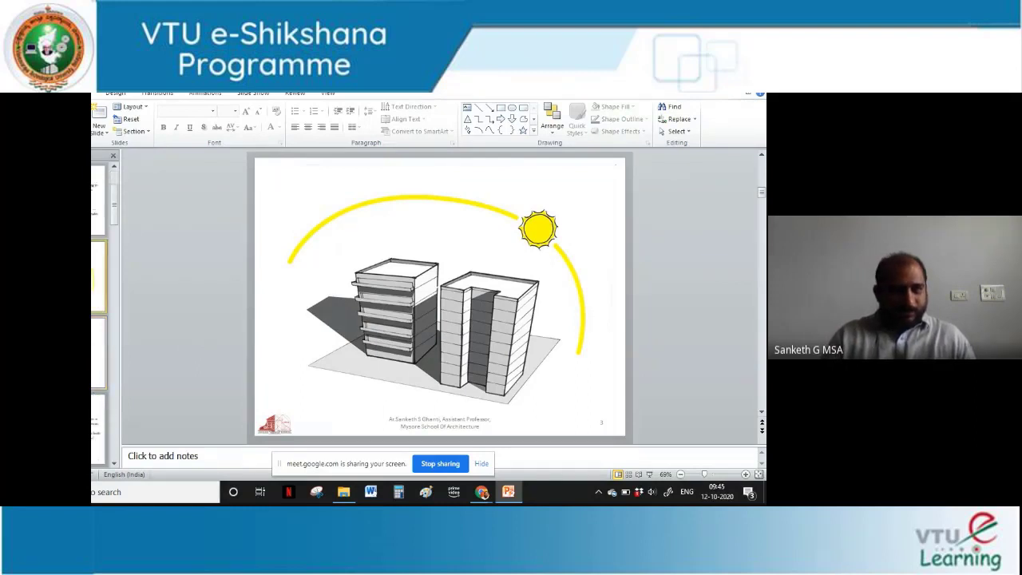
{"action": "left_click", "coordinate": [96, 430]}
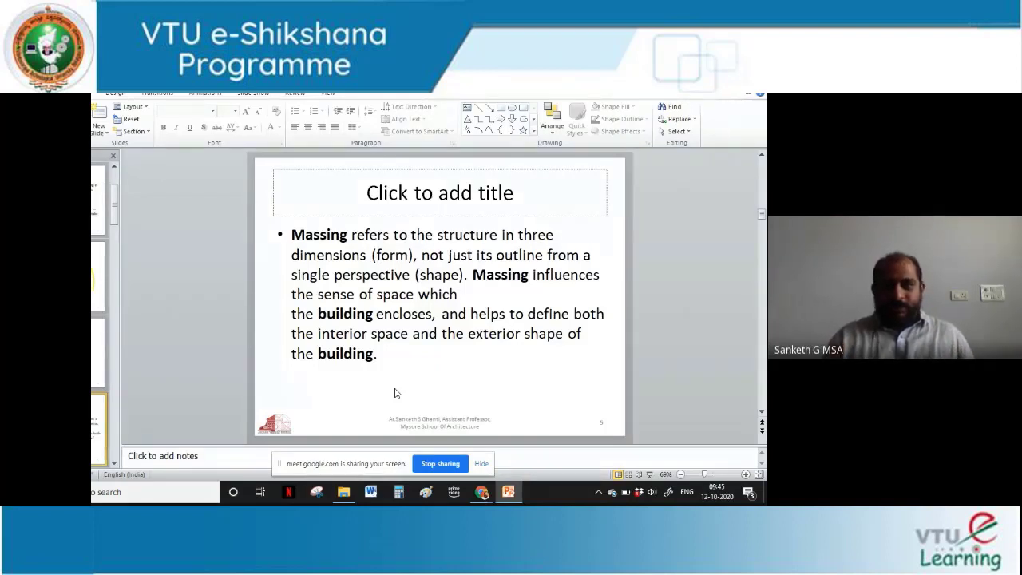
{"action": "scroll", "coordinate": [397, 393], "scroll_direction": "up", "scroll_amount": 2}
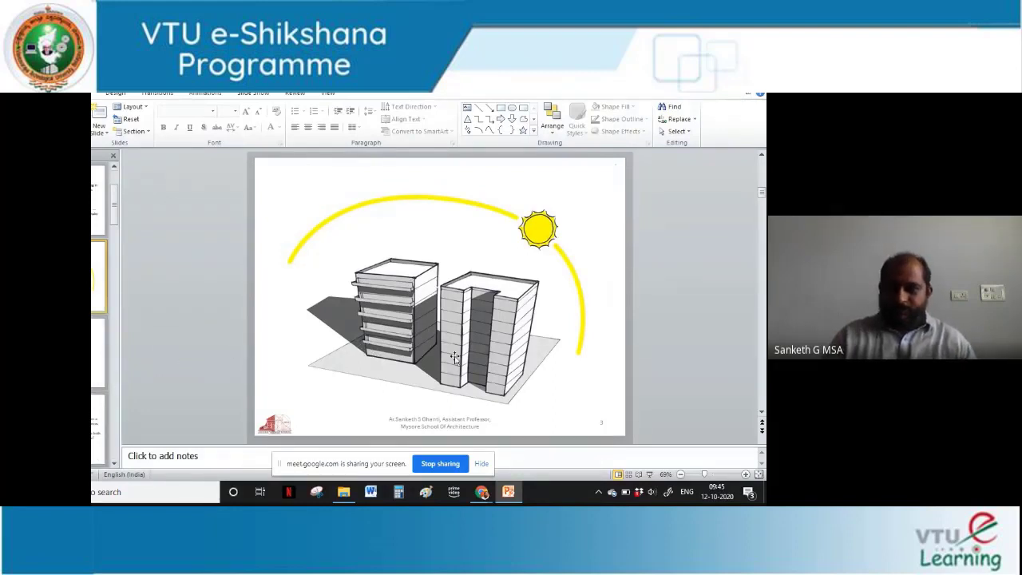
Display the compass diagram slide on maximum heat gain in summer and winter, just before the massing definition
{"action": "left_click", "coordinate": [96, 429]}
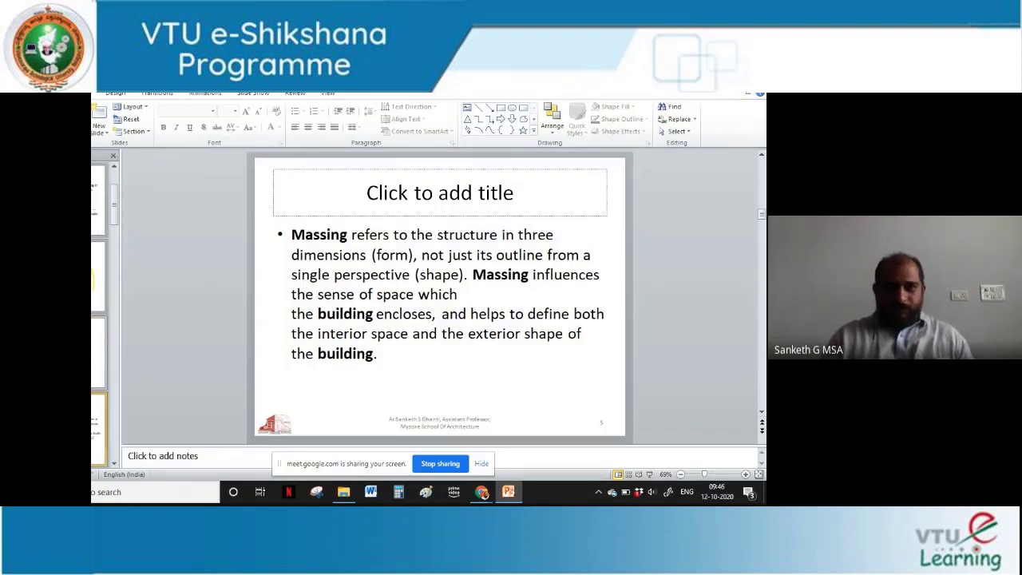
{"action": "key", "text": "Up"}
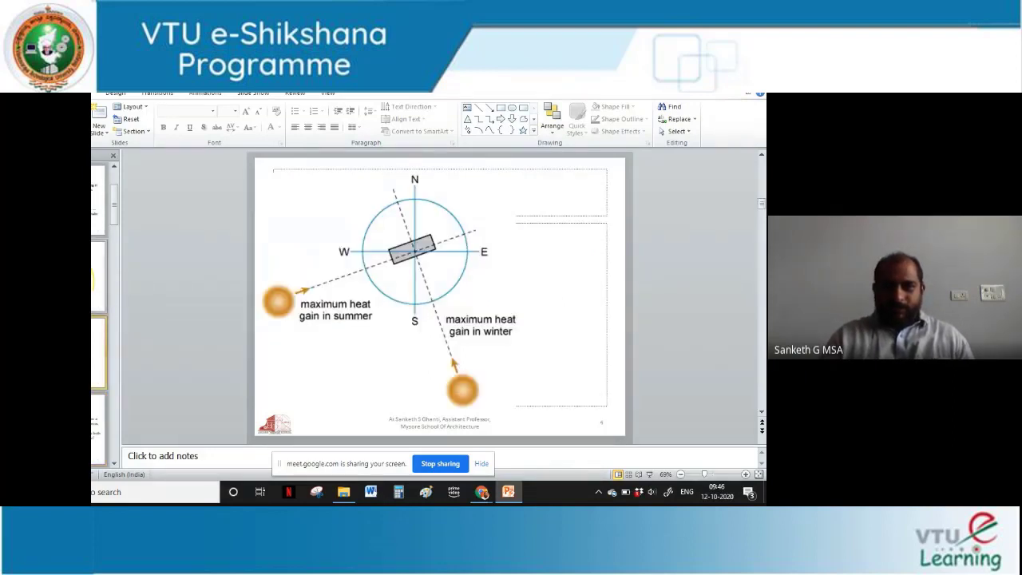
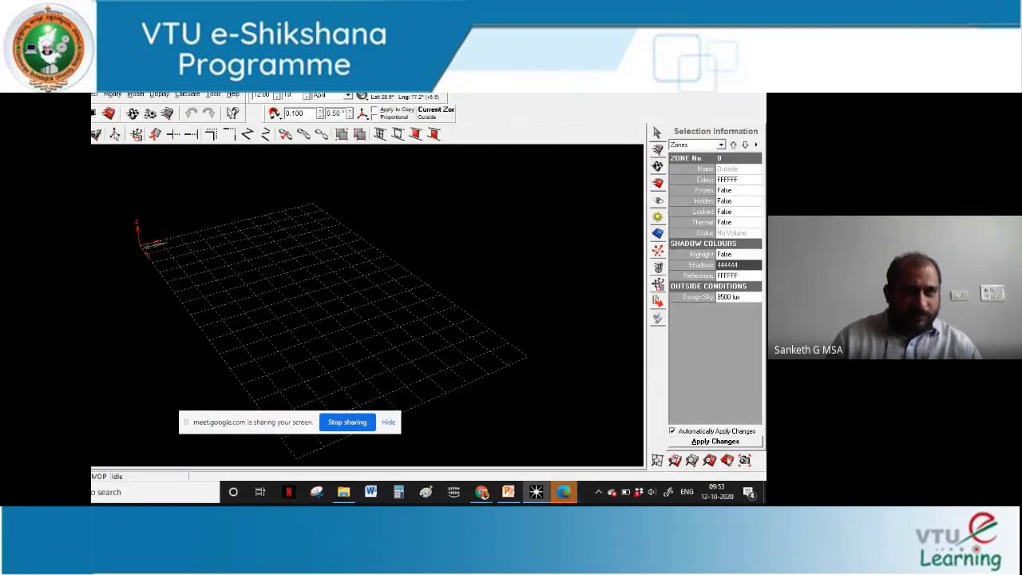
Draw a rectangular zone on the ground grid spanning X 4 to 10 and Y 1 to 4, accepting the name Zone 1
{"action": "key", "text": "0"}
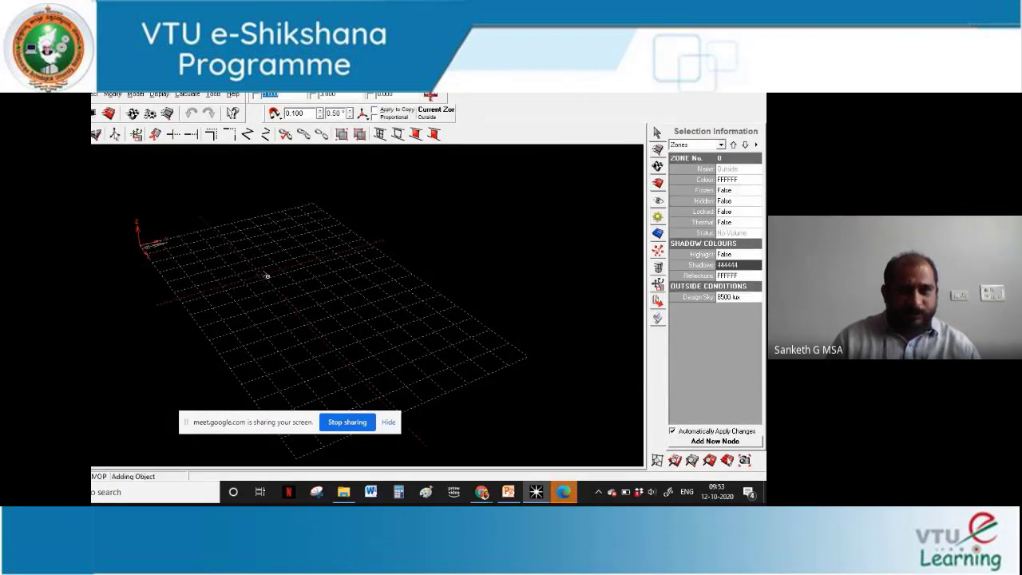
{"action": "scroll", "coordinate": [258, 312], "scroll_direction": "up", "scroll_amount": 3}
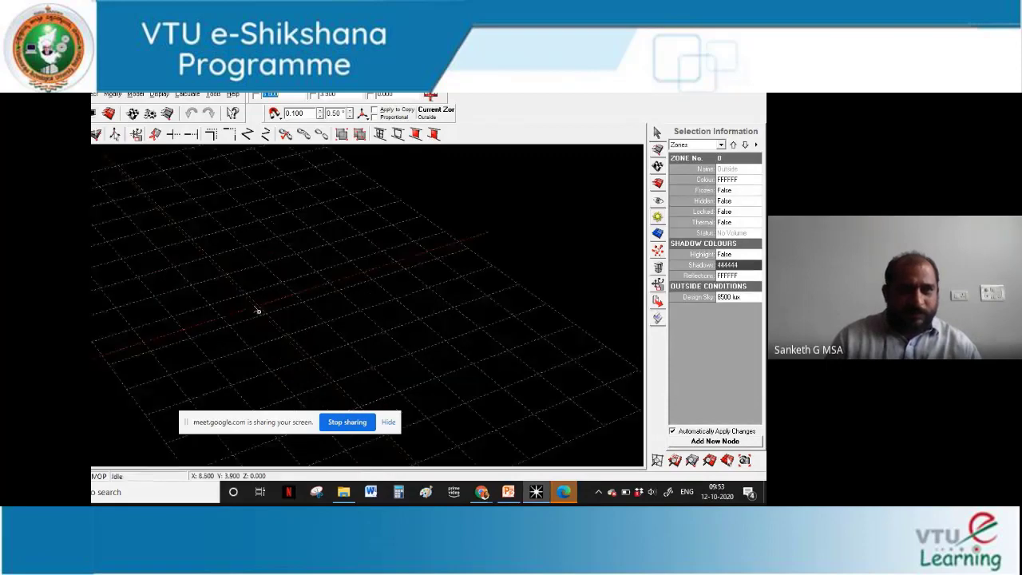
{"action": "scroll", "coordinate": [176, 276], "scroll_direction": "down", "scroll_amount": 3}
{"action": "scroll", "coordinate": [134, 246], "scroll_direction": "up", "scroll_amount": 3}
{"action": "middle_click_drag", "start_coordinate": [133, 245], "coordinate": [321, 304]}
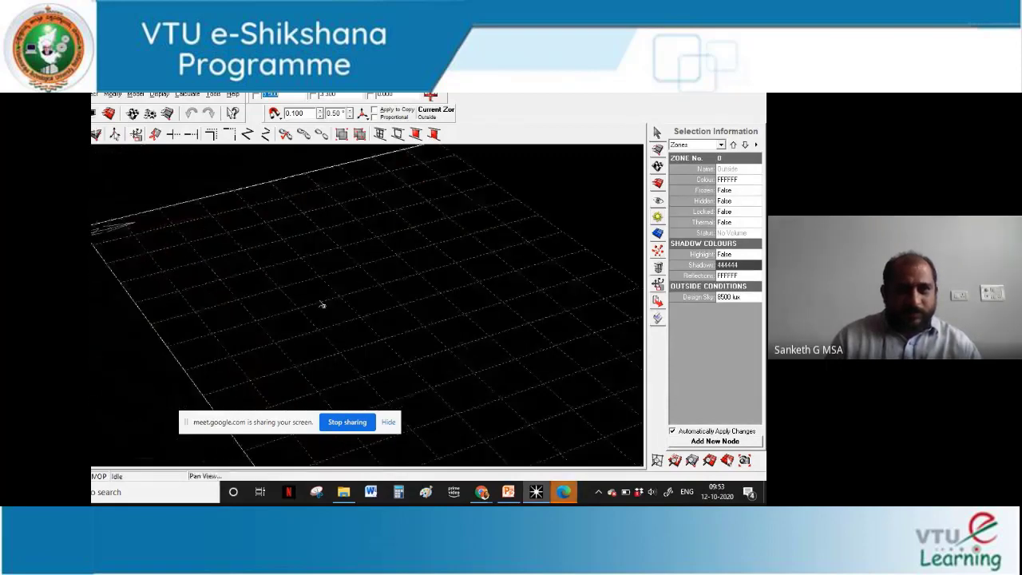
{"action": "scroll", "coordinate": [442, 349], "scroll_direction": "down", "scroll_amount": 3}
{"action": "scroll", "coordinate": [257, 292], "scroll_direction": "up", "scroll_amount": 5}
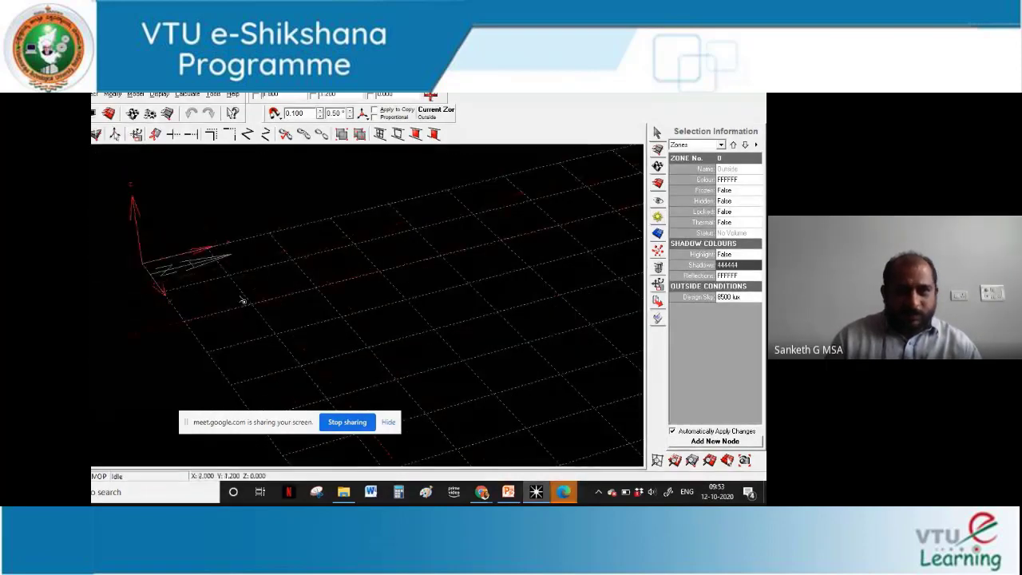
{"action": "scroll", "coordinate": [303, 297], "scroll_direction": "down", "scroll_amount": 3}
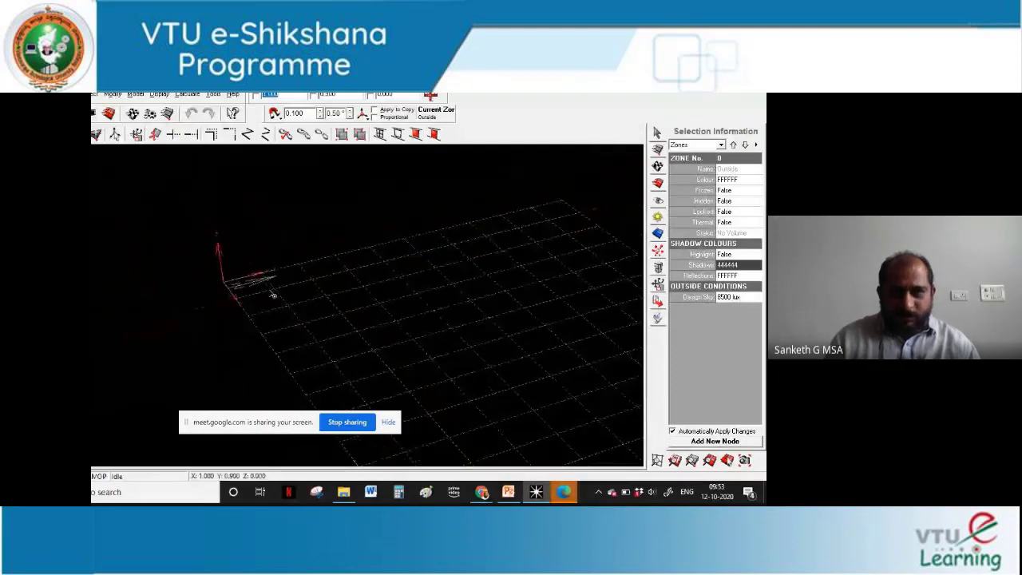
{"action": "scroll", "coordinate": [342, 306], "scroll_direction": "down", "scroll_amount": 2}
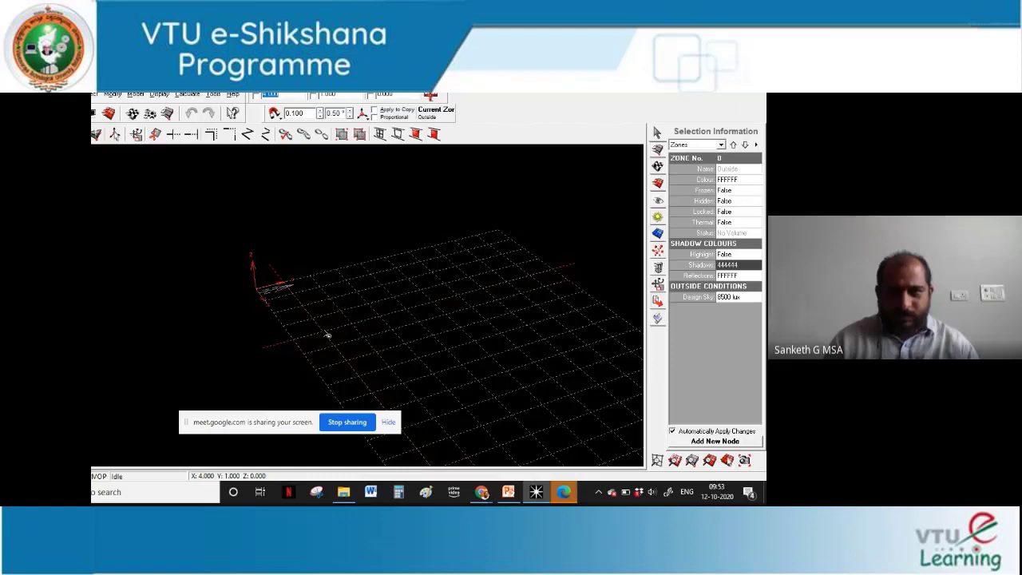
{"action": "left_click", "coordinate": [327, 336]}
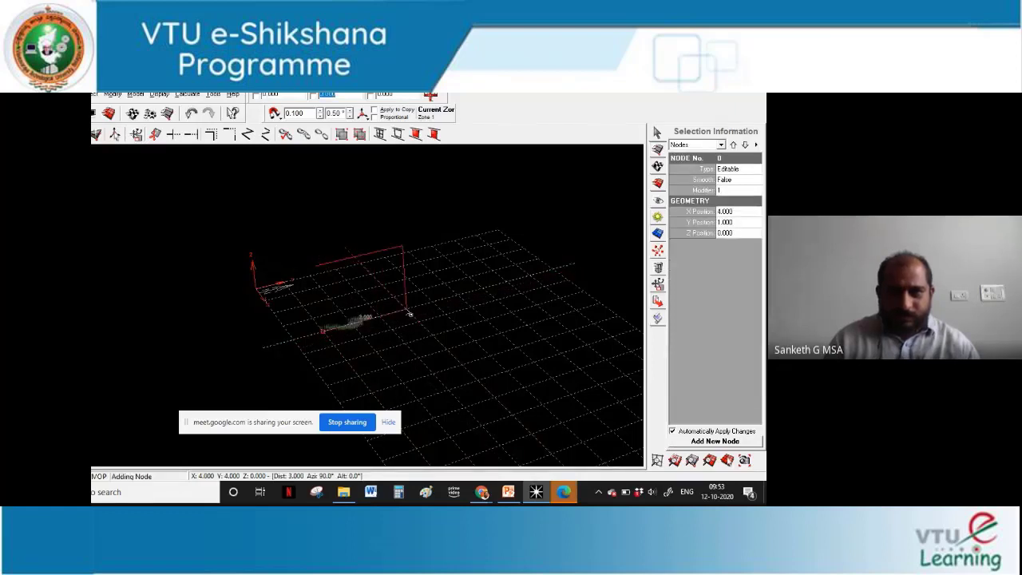
{"action": "left_click", "coordinate": [410, 314]}
{"action": "scroll", "coordinate": [420, 324], "scroll_direction": "down", "scroll_amount": 1}
{"action": "scroll", "coordinate": [420, 323], "scroll_direction": "down", "scroll_amount": 1}
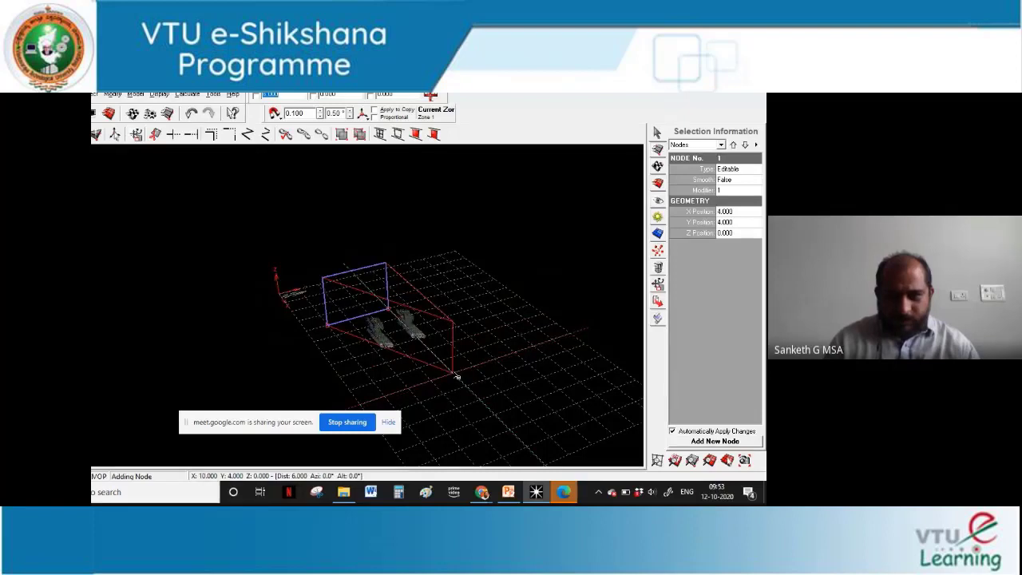
{"action": "left_click", "coordinate": [457, 376]}
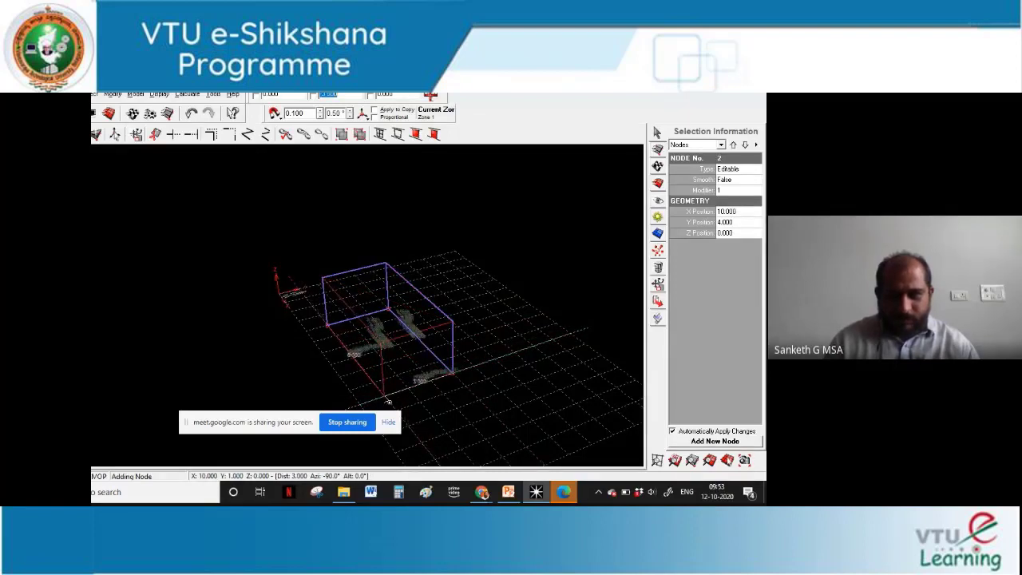
{"action": "left_click", "coordinate": [388, 400]}
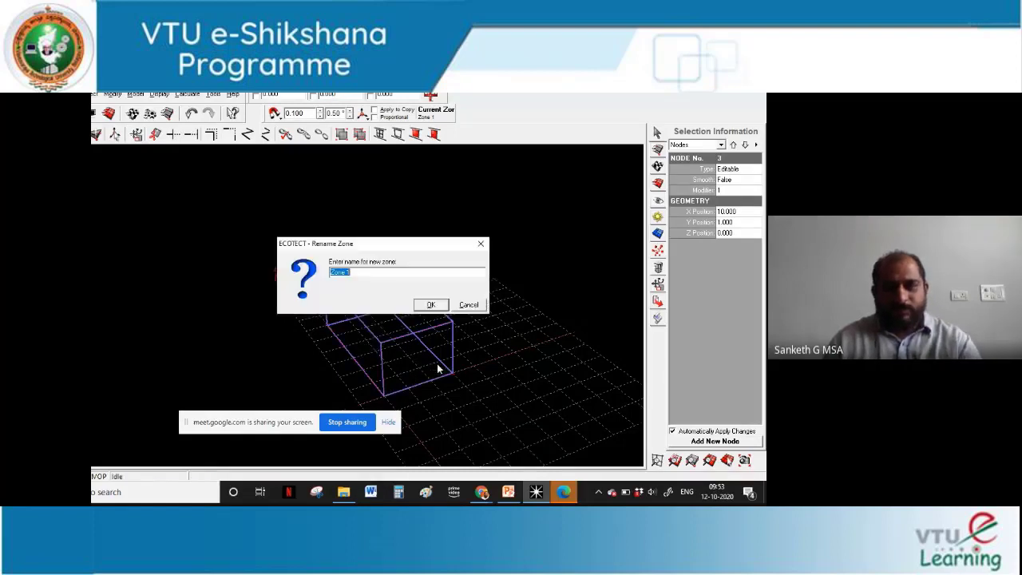
{"action": "left_click", "coordinate": [430, 304]}
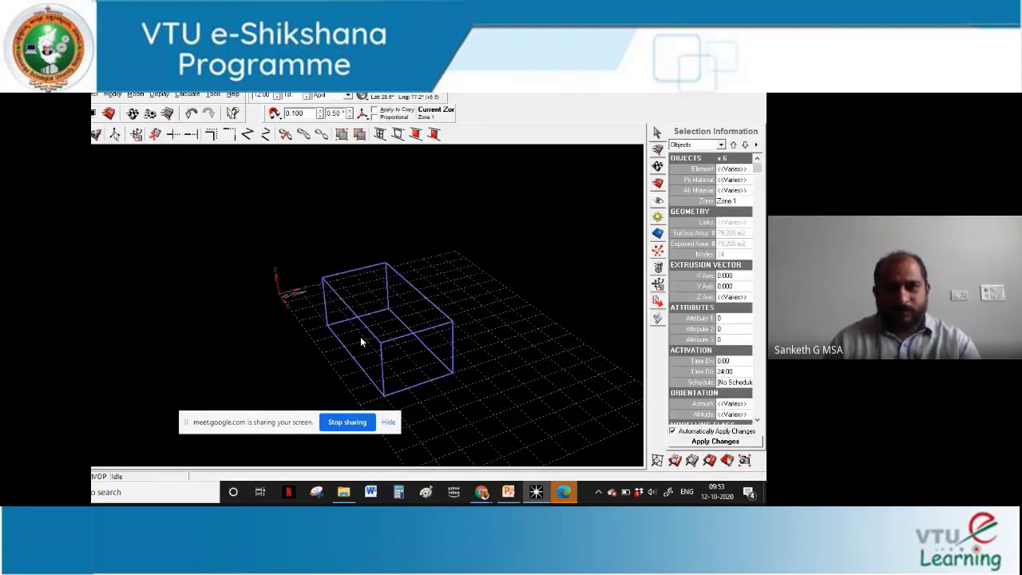
Draw a second zone with corners at X 15, Y 1; X 12, Y 1; X 12, Y 8; and X 14.9, Y 8, accepting the name Zone 2
{"action": "scroll", "coordinate": [360, 336], "scroll_direction": "down", "scroll_amount": 2}
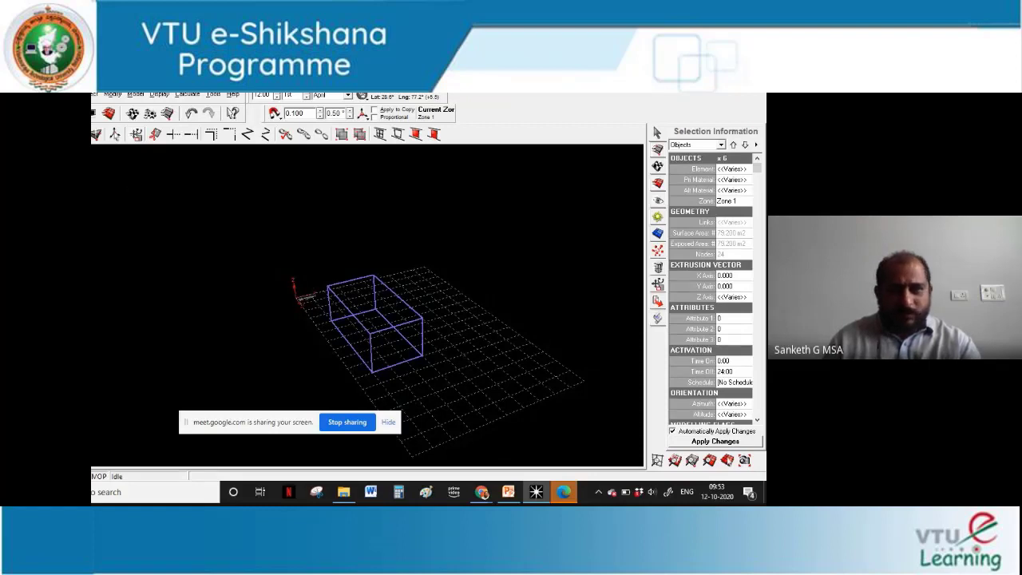
{"action": "left_click", "coordinate": [83, 217]}
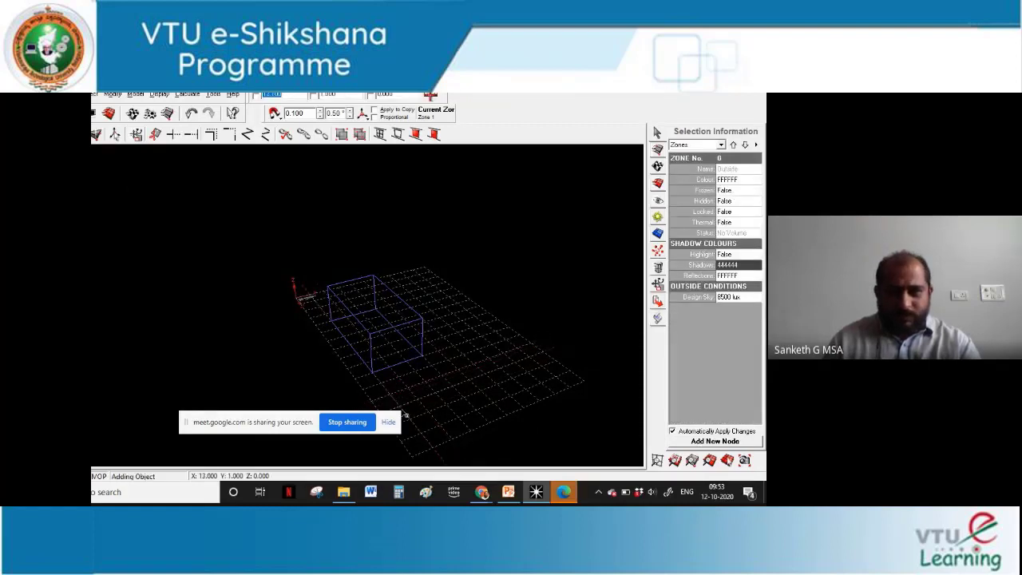
{"action": "left_click", "coordinate": [422, 433]}
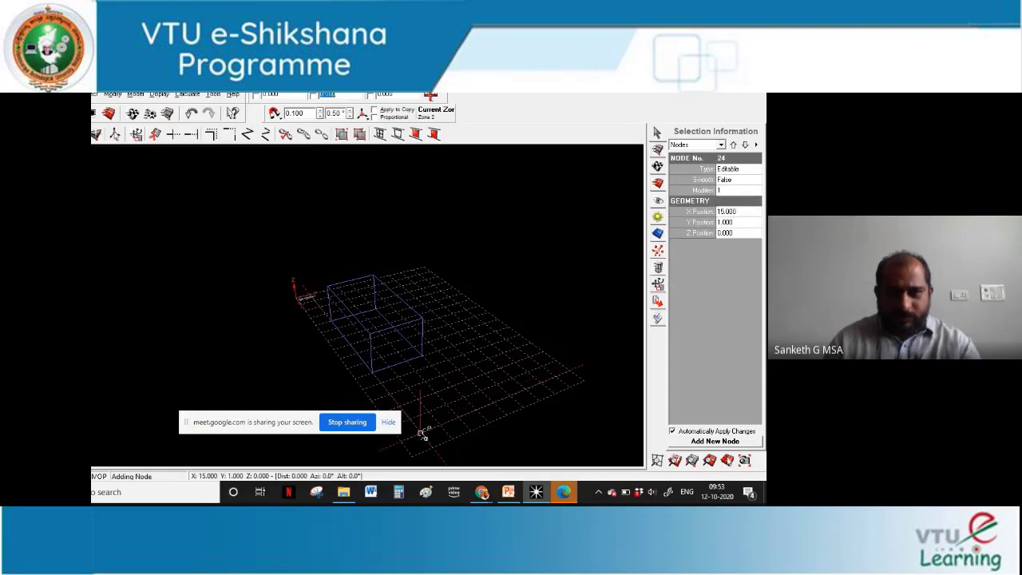
{"action": "left_click", "coordinate": [395, 399]}
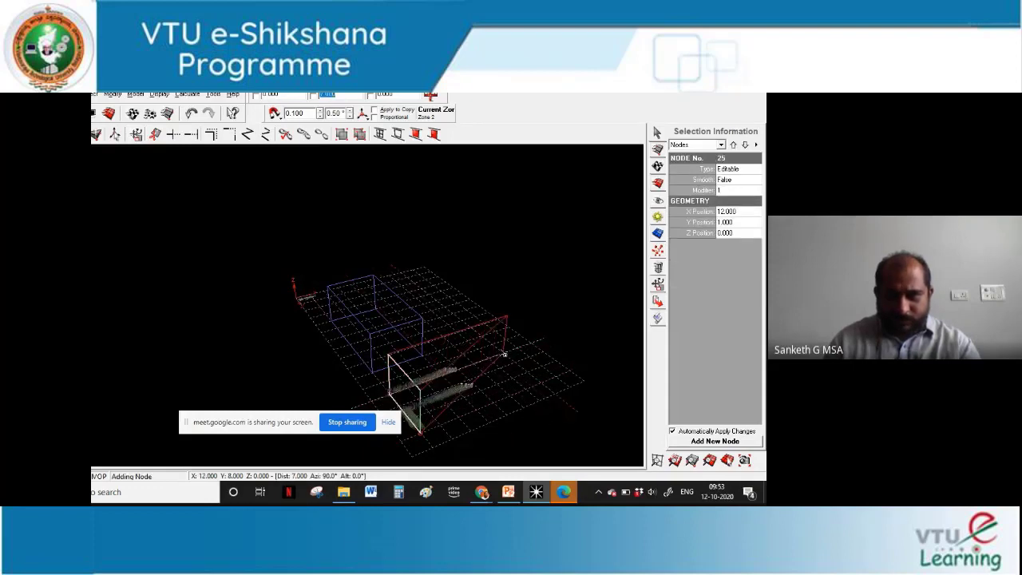
{"action": "left_click", "coordinate": [504, 354]}
{"action": "left_click", "coordinate": [543, 383]}
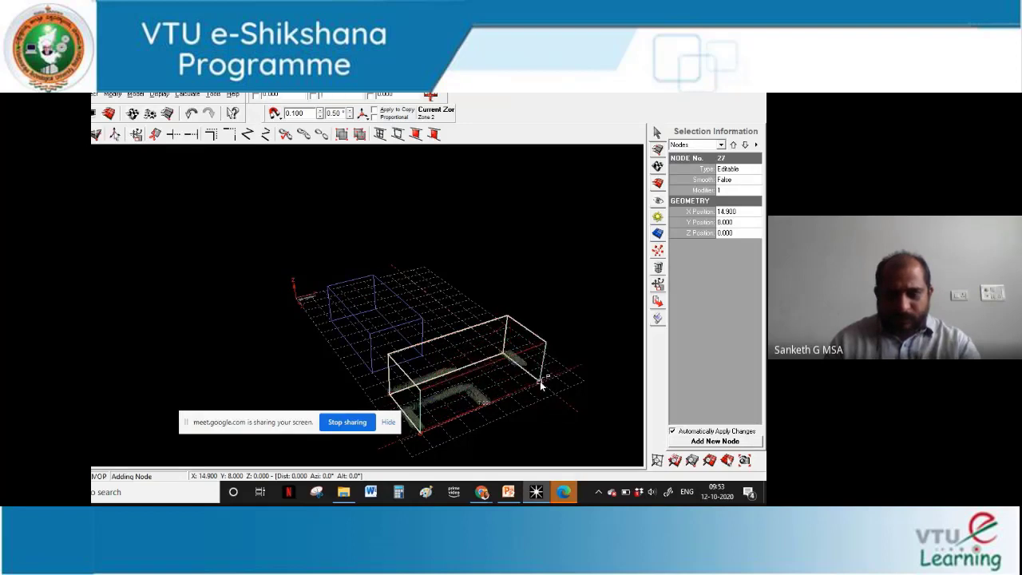
{"action": "key", "text": "Escape"}
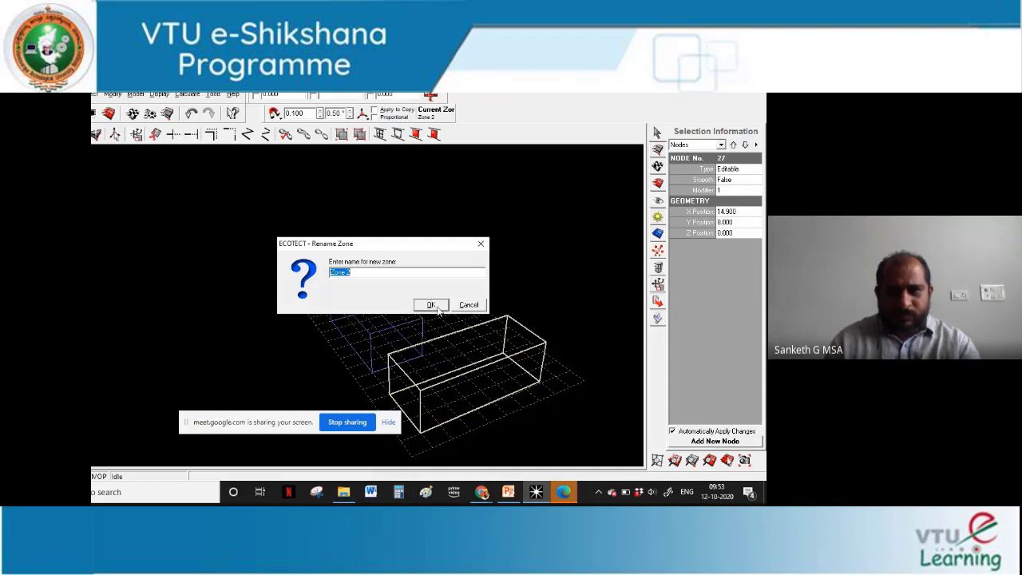
{"action": "left_click", "coordinate": [436, 308]}
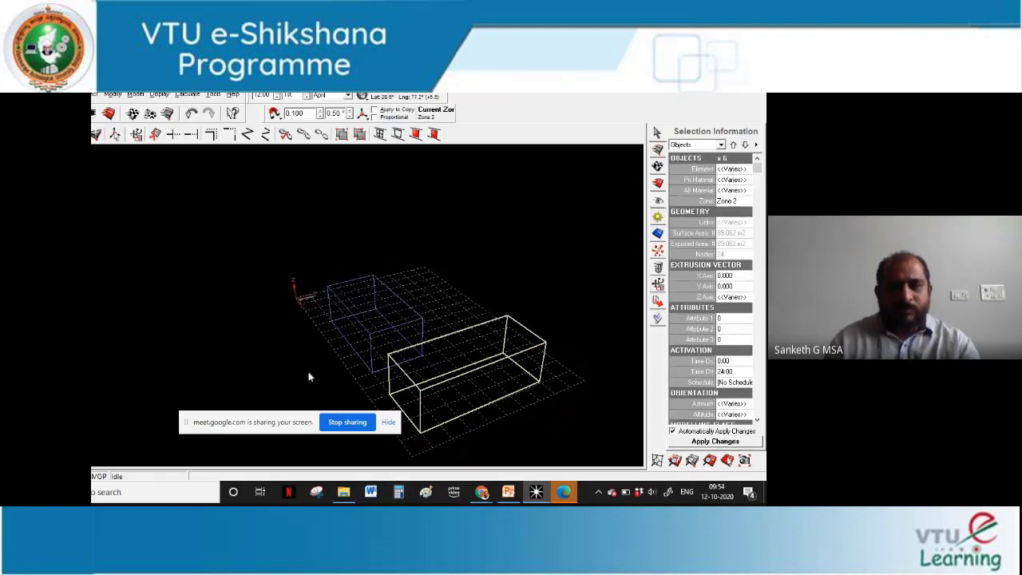
Display the two zones as shaded solid blocks and examine their different orientations from several angles
{"action": "middle_click_drag", "start_coordinate": [308, 376], "coordinate": [214, 328]}
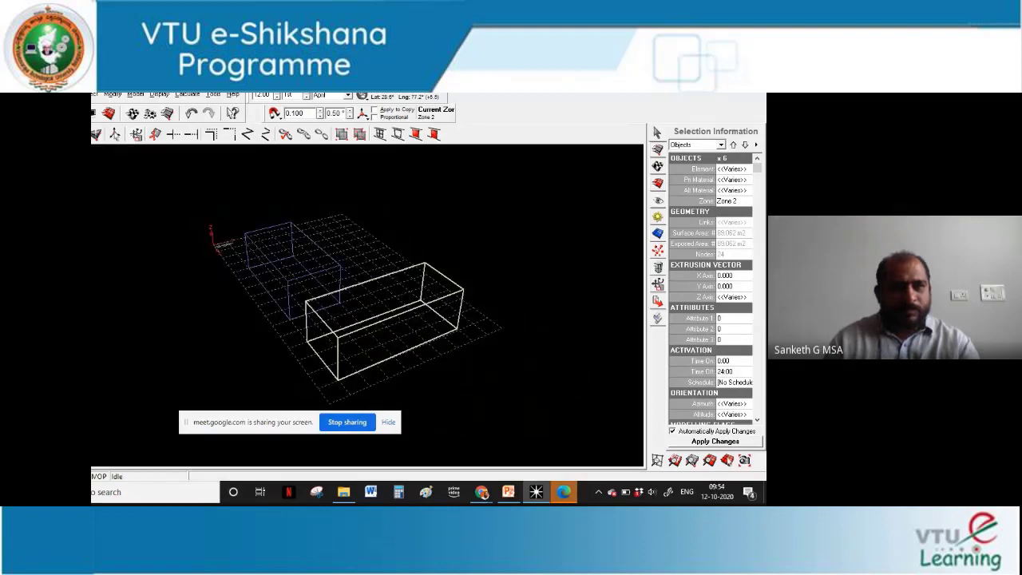
{"action": "left_click", "coordinate": [93, 184]}
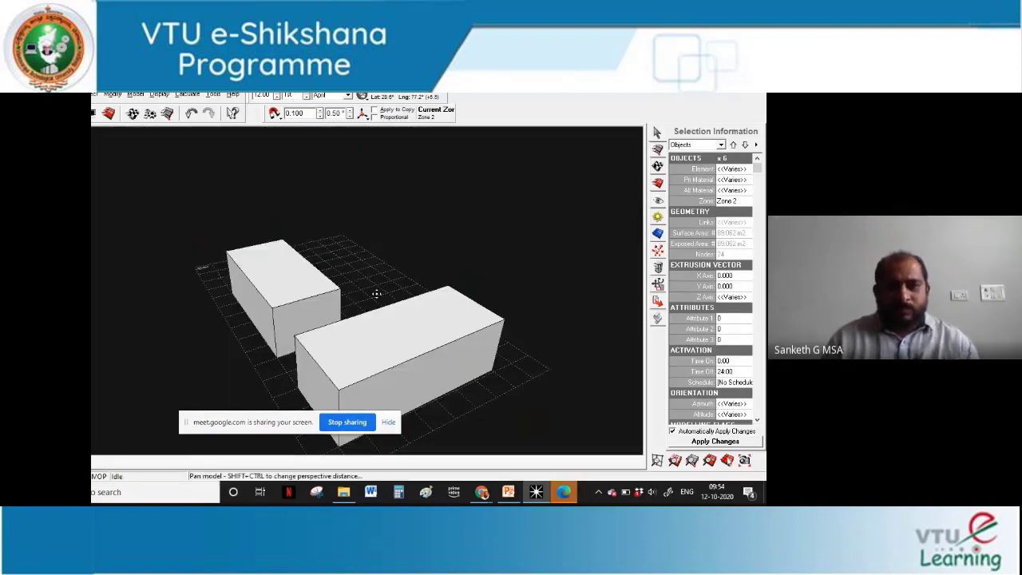
{"action": "mouse_move", "coordinate": [374, 293]}
{"action": "middle_mouse_down"}
{"action": "mouse_move", "coordinate": [391, 290]}
{"action": "mouse_move", "coordinate": [258, 299]}
{"action": "middle_mouse_up"}
{"action": "right_click_drag", "start_coordinate": [259, 299], "coordinate": [355, 342]}
Check the Google Meet chat and the PowerPoint heat-gain compass slide, returning to the two-zone wireframe model in Ecotect
{"action": "left_click", "coordinate": [481, 491]}
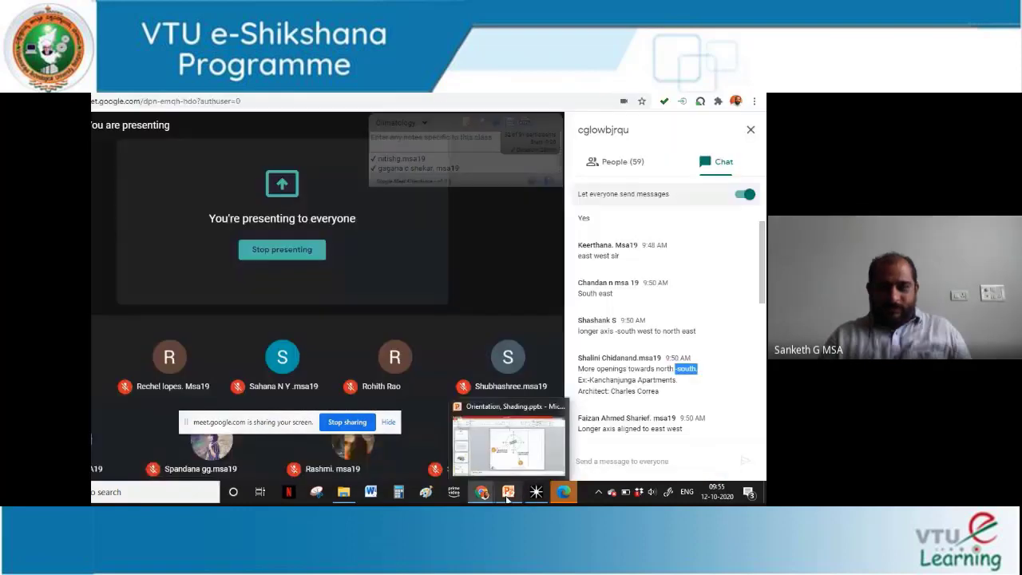
{"action": "left_click", "coordinate": [507, 493]}
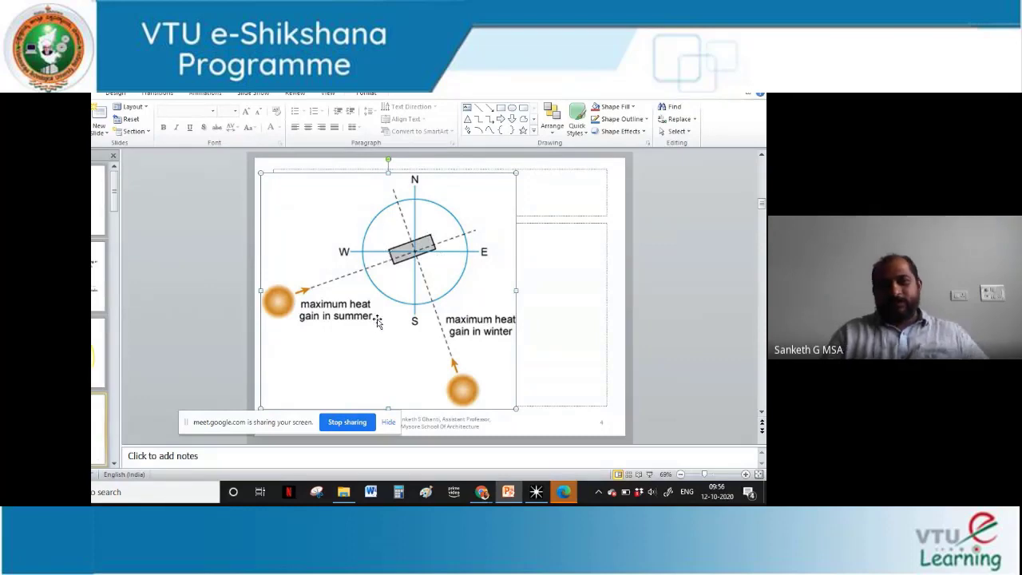
{"action": "key", "text": "alt+Tab"}
{"action": "right_click_drag", "start_coordinate": [278, 323], "coordinate": [273, 251]}
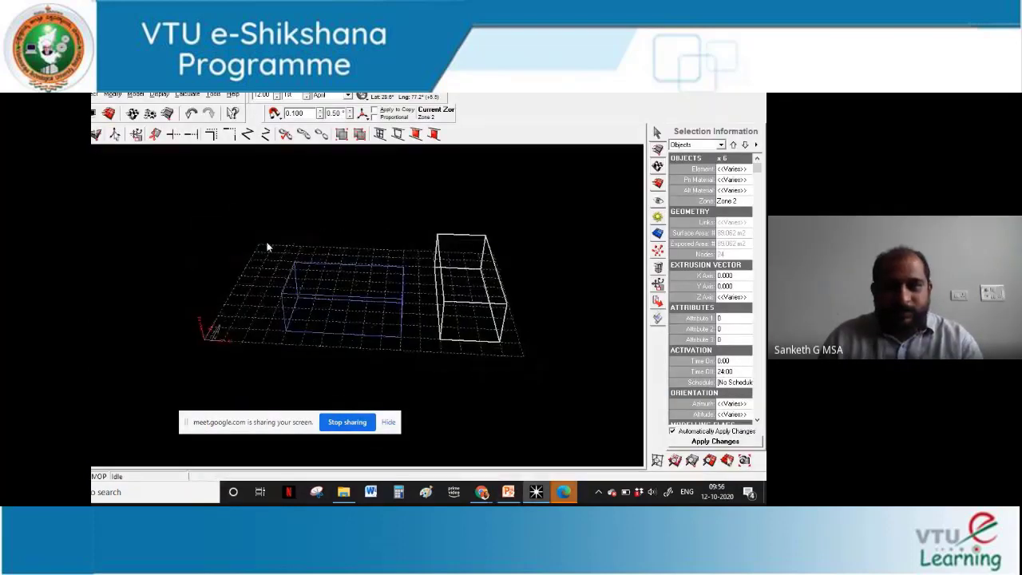
{"action": "left_click_drag", "start_coordinate": [268, 248], "coordinate": [396, 351]}
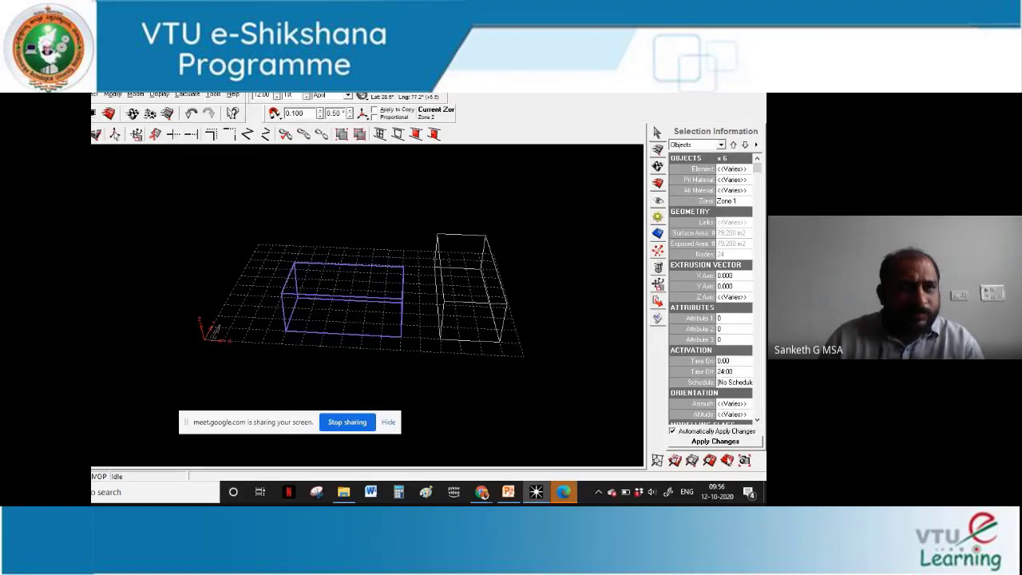
{"action": "left_click", "coordinate": [93, 171]}
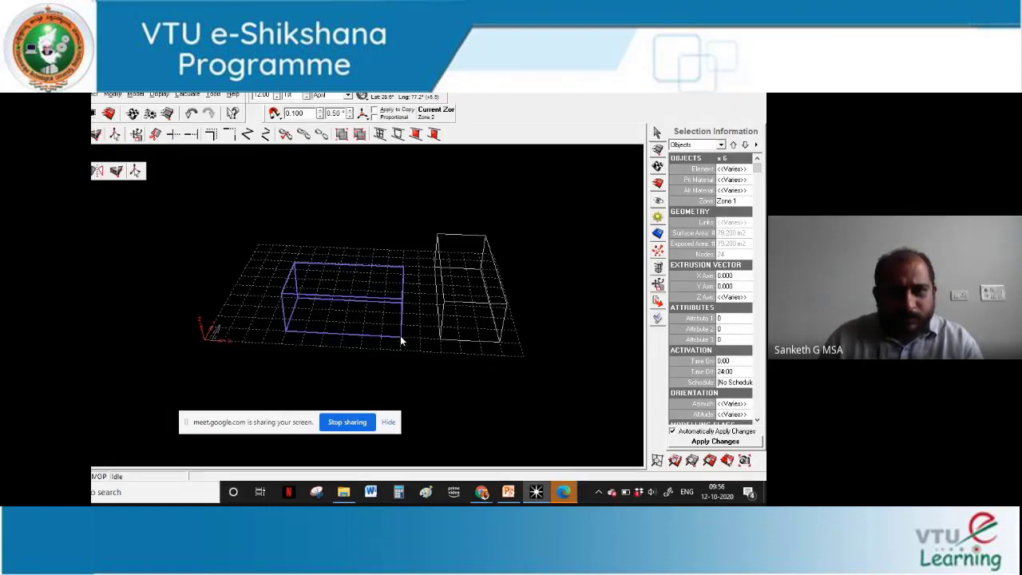
{"action": "left_click", "coordinate": [401, 336]}
{"action": "left_click_drag", "start_coordinate": [272, 245], "coordinate": [416, 355]}
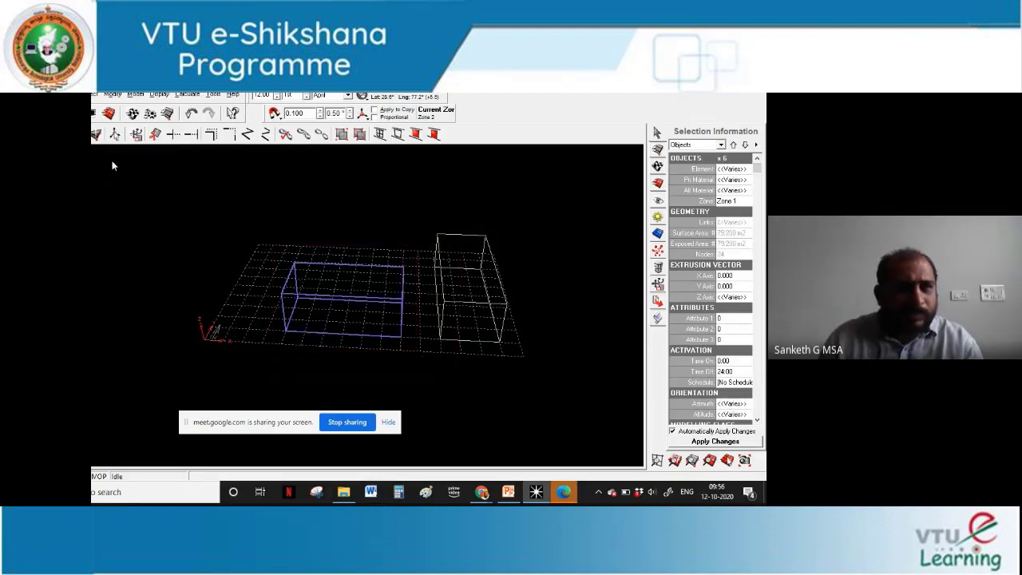
{"action": "key", "text": "m"}
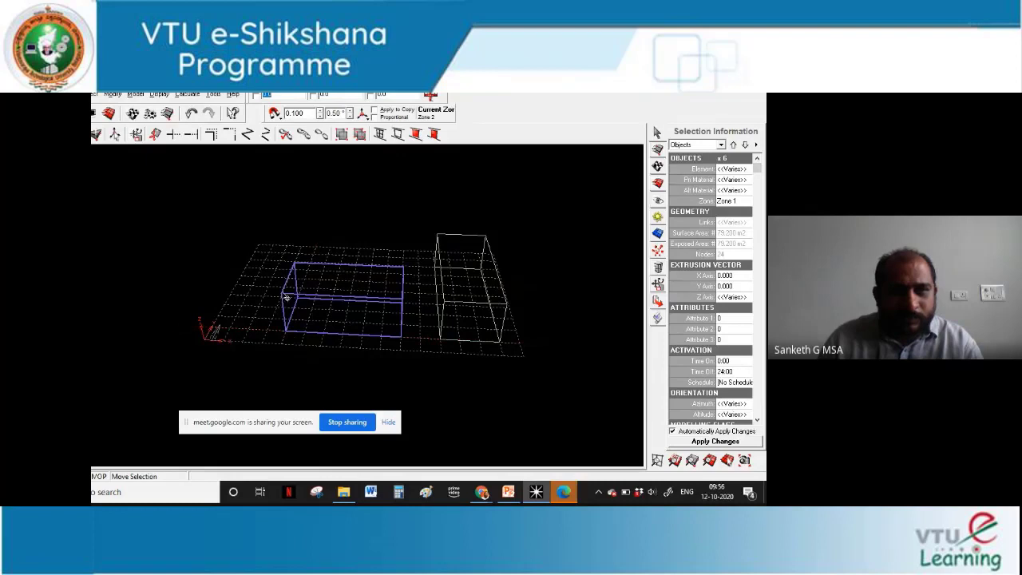
{"action": "key", "text": "Escape"}
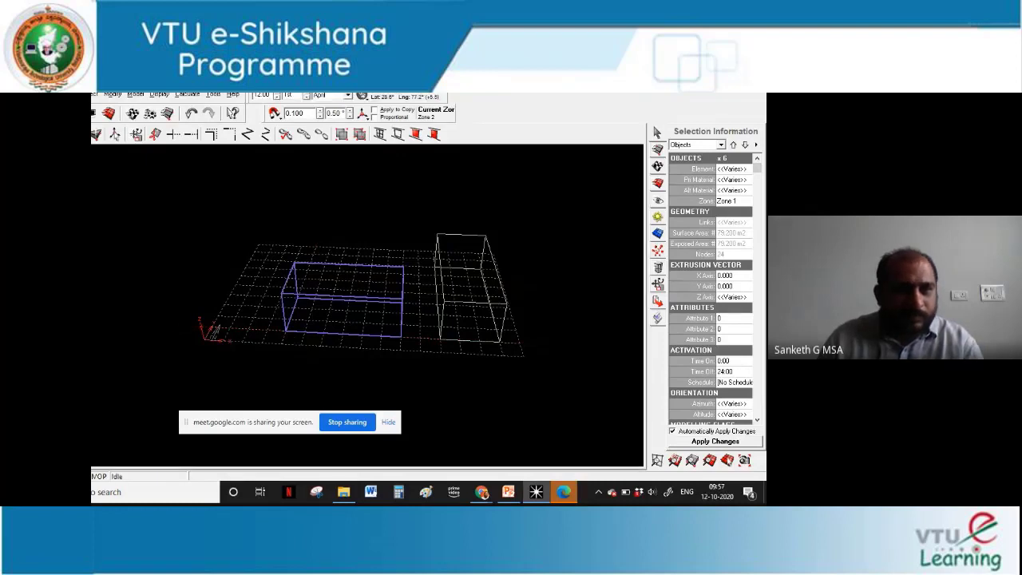
Draw a zone on top of Zone 1 at Z 2.4, spanning X 4 to 10 and Y 1 to 4, accepting the name Zone 3
{"action": "key", "text": "z"}
{"action": "left_click", "coordinate": [283, 293]}
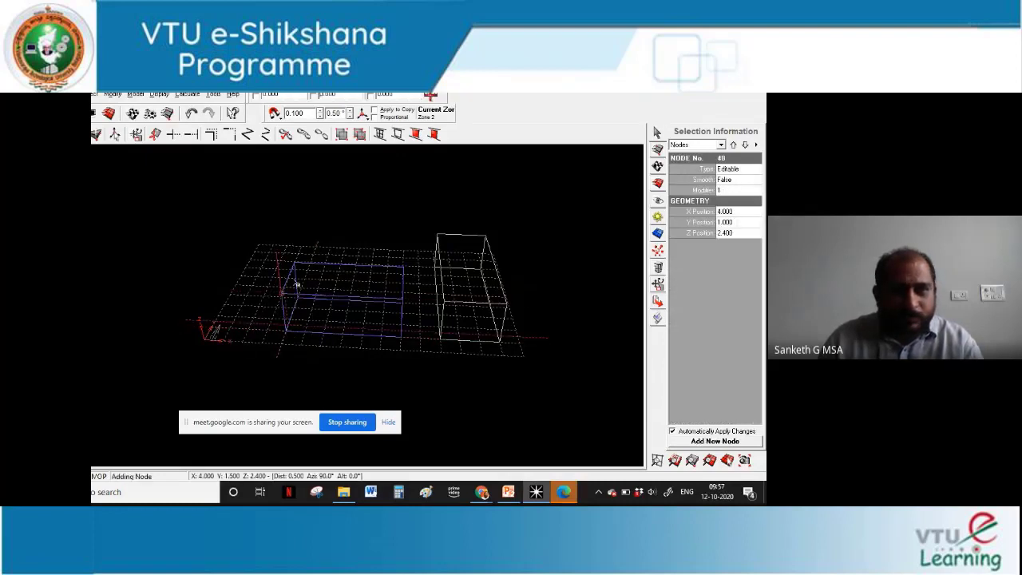
{"action": "left_click", "coordinate": [294, 263]}
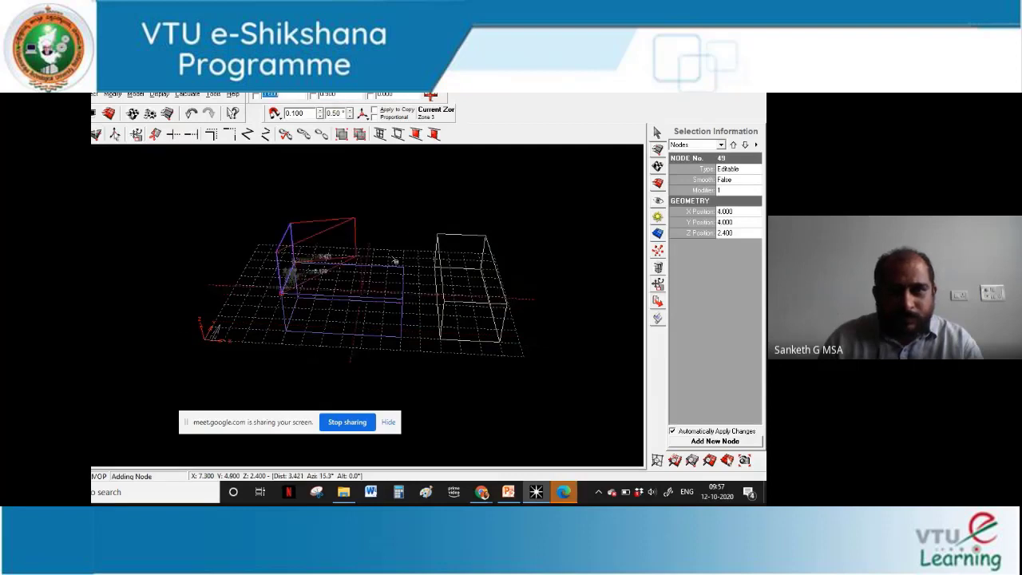
{"action": "left_click", "coordinate": [402, 262]}
{"action": "left_click", "coordinate": [403, 298]}
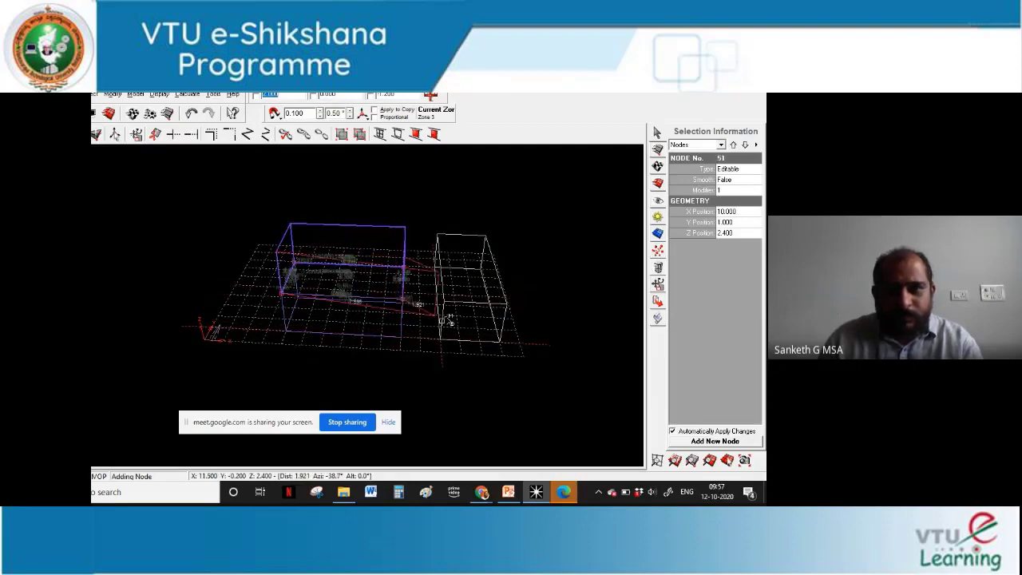
{"action": "key", "text": "Escape"}
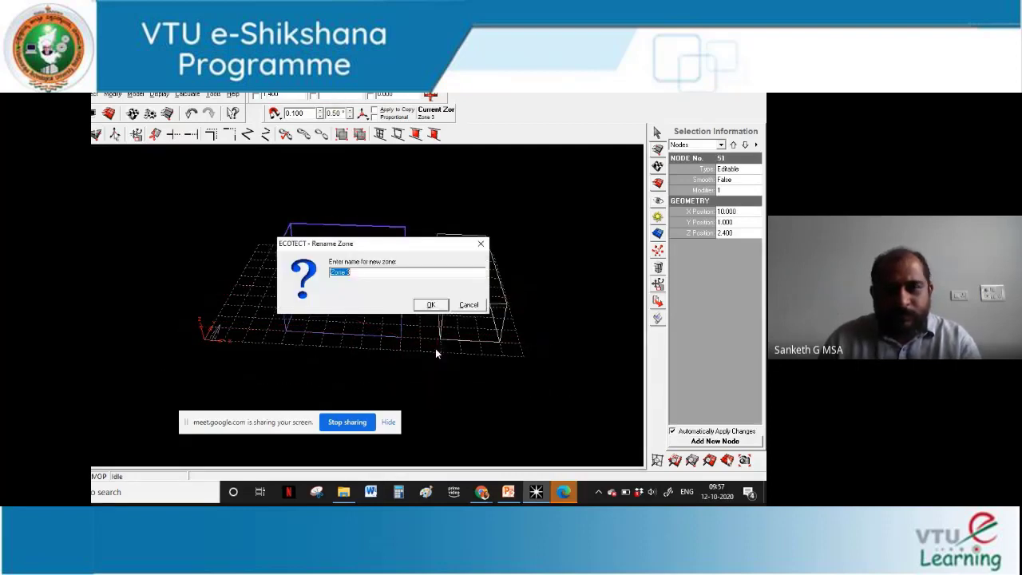
{"action": "left_click", "coordinate": [430, 305]}
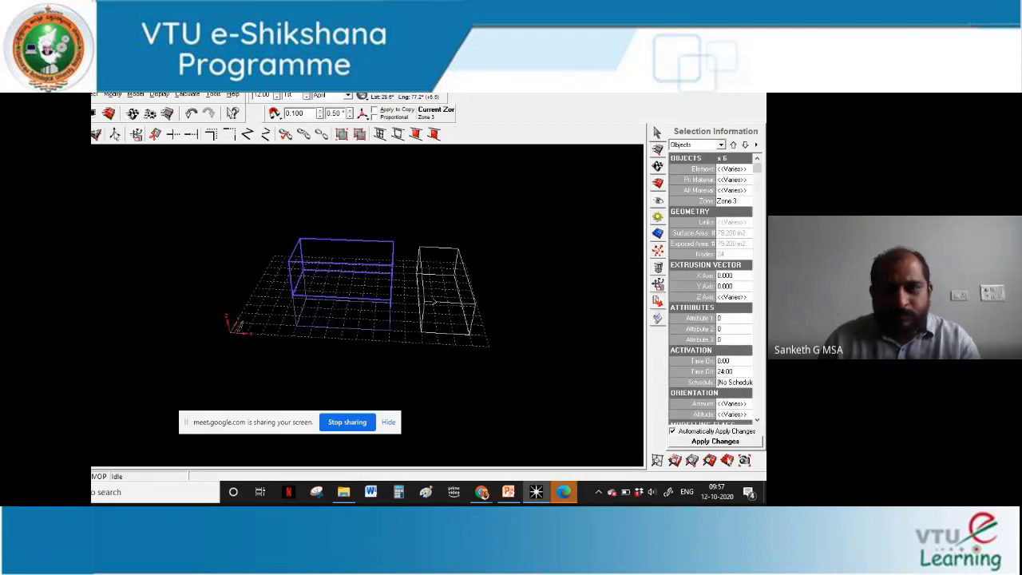
Draw a zone on top of Zone 2 at Z 2.4, with corners at X 12, Y 1; X 12, Y 8; X 14.9, Y 8; and X 15, Y 1
{"action": "left_click", "coordinate": [390, 321]}
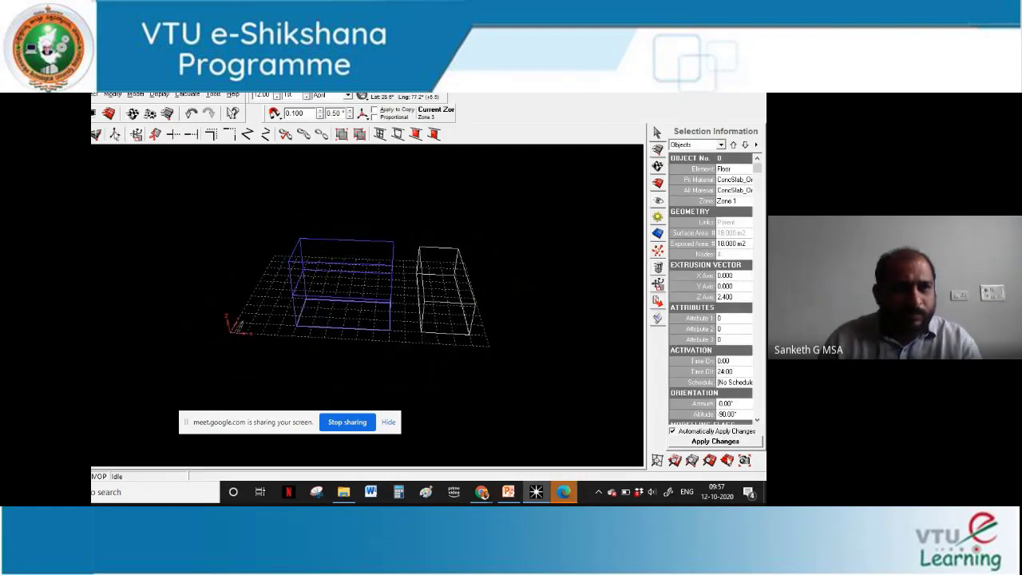
{"action": "left_click", "coordinate": [84, 284]}
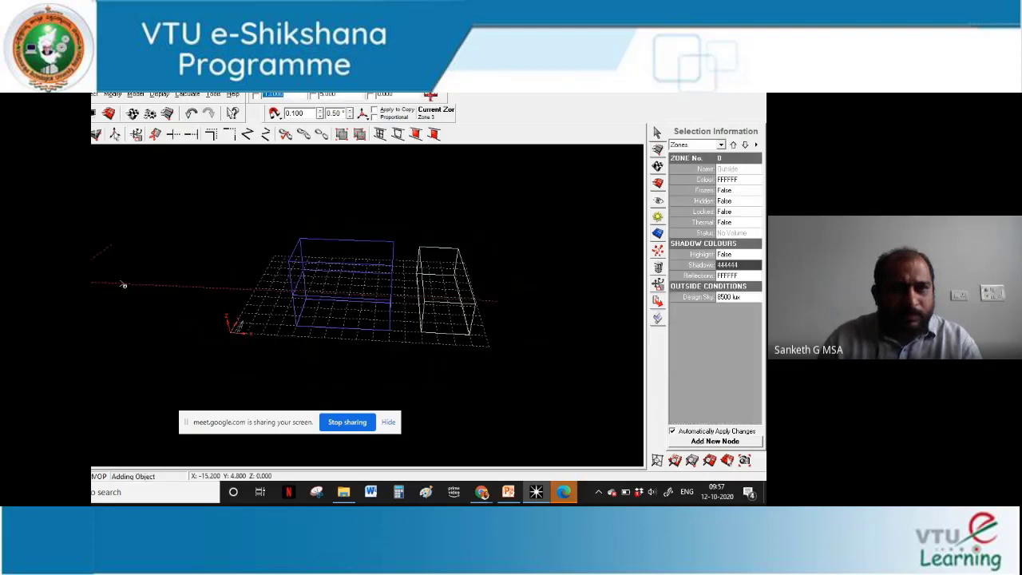
{"action": "left_click", "coordinate": [428, 299]}
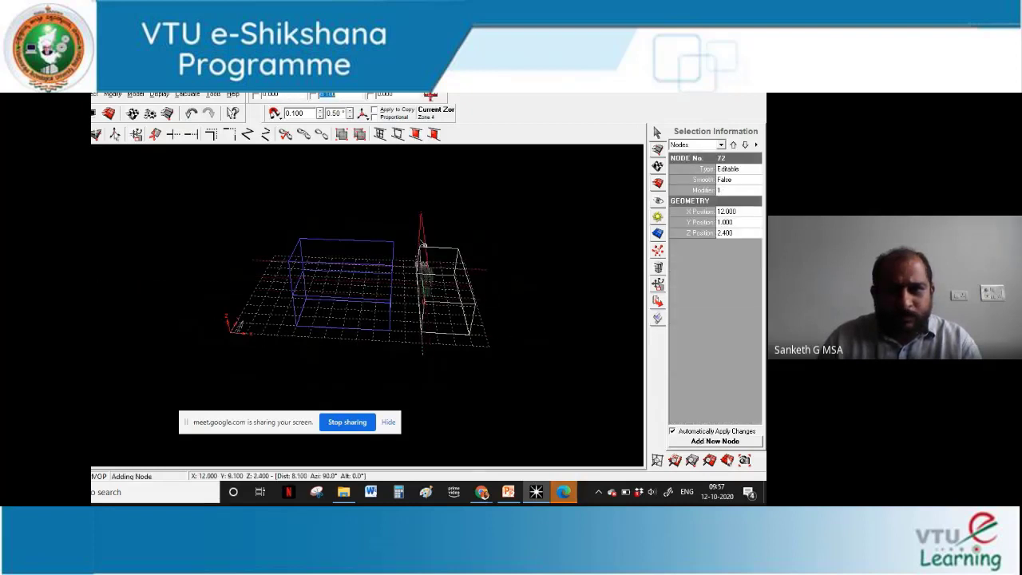
{"action": "left_click", "coordinate": [421, 246]}
{"action": "left_click", "coordinate": [458, 248]}
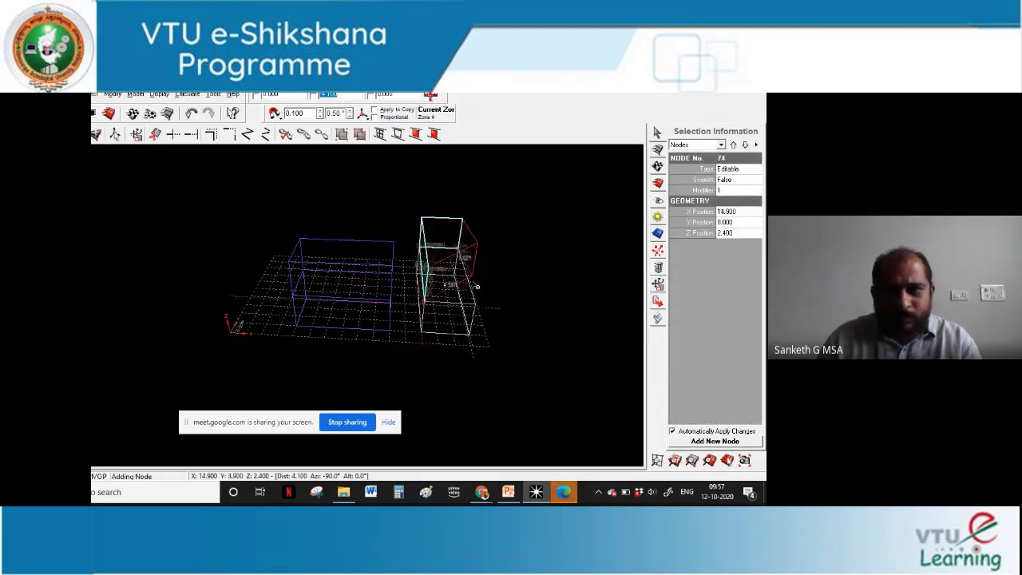
{"action": "left_click", "coordinate": [477, 304]}
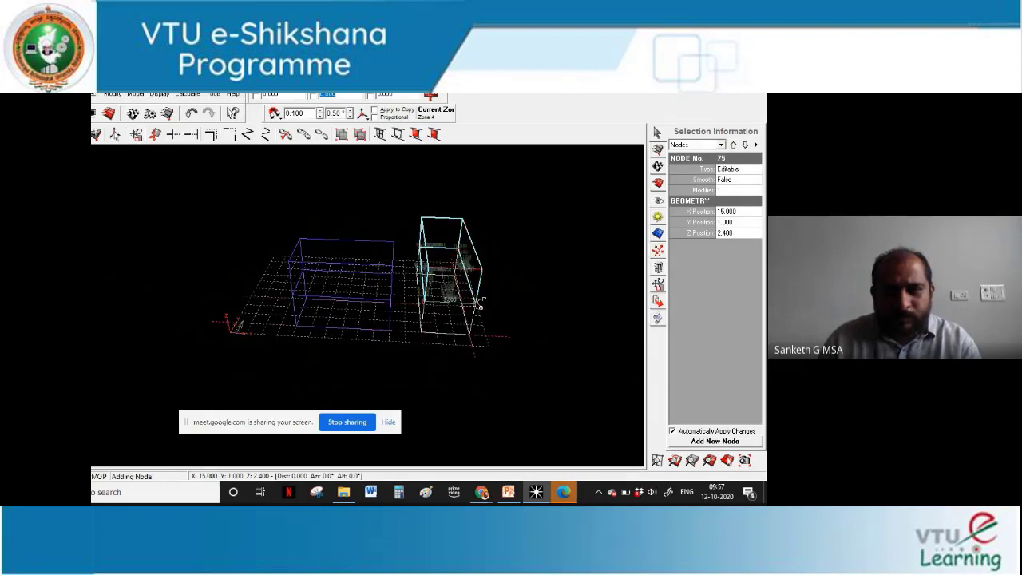
{"action": "key", "text": "Escape"}
Display the stacked zones as shaded solid blocks and examine them from the side and from above
{"action": "left_click", "coordinate": [428, 305]}
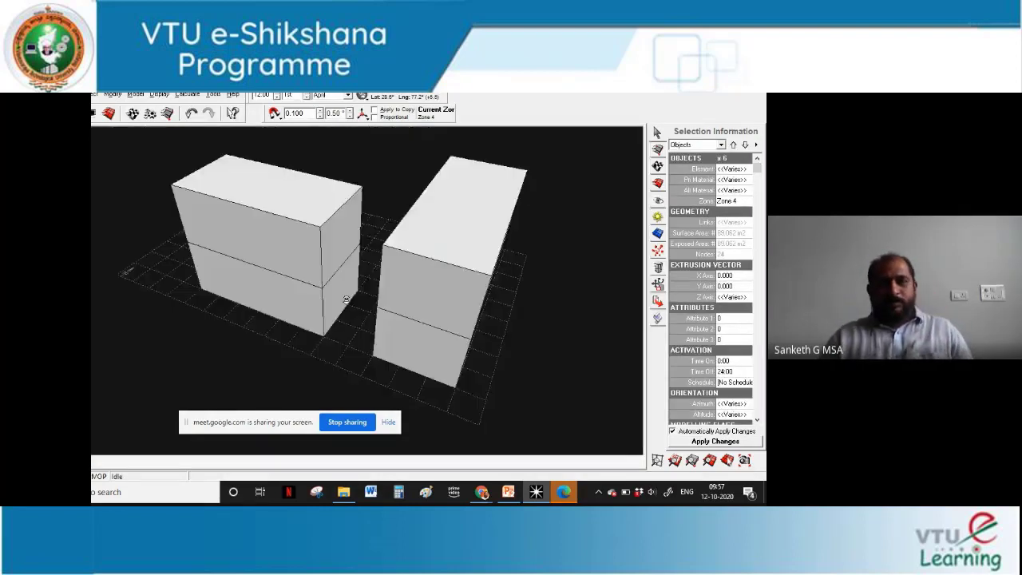
{"action": "mouse_move", "coordinate": [347, 294]}
{"action": "right_mouse_down"}
{"action": "mouse_move", "coordinate": [450, 334]}
{"action": "mouse_move", "coordinate": [325, 342]}
{"action": "mouse_move", "coordinate": [295, 290]}
{"action": "mouse_move", "coordinate": [215, 340]}
{"action": "right_mouse_up"}
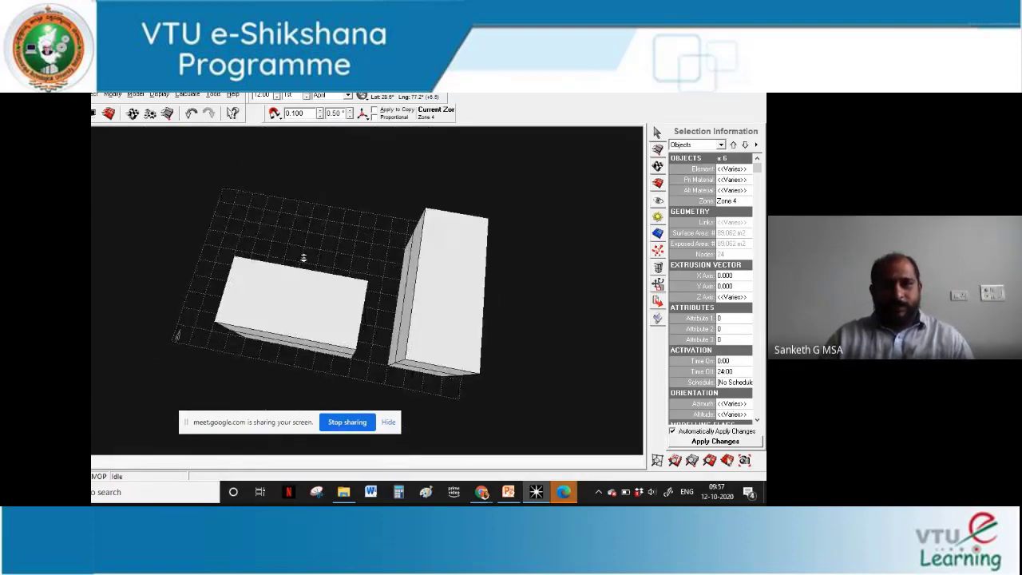
{"action": "middle_click_drag", "start_coordinate": [375, 317], "coordinate": [389, 274]}
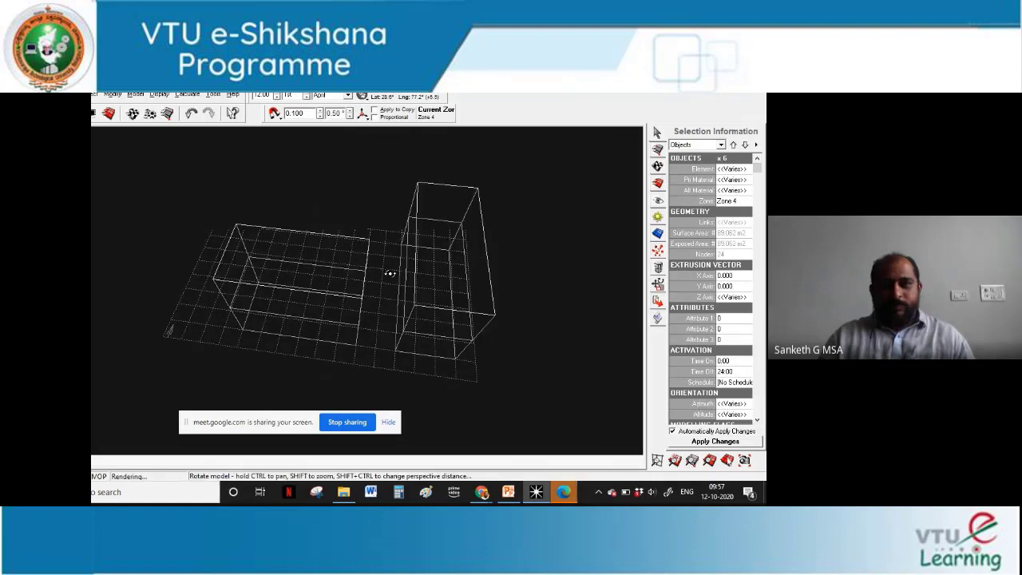
{"action": "right_click_drag", "start_coordinate": [390, 274], "coordinate": [397, 265]}
Show the daily sun path around the blocks and view it from several sides
{"action": "left_click", "coordinate": [657, 217]}
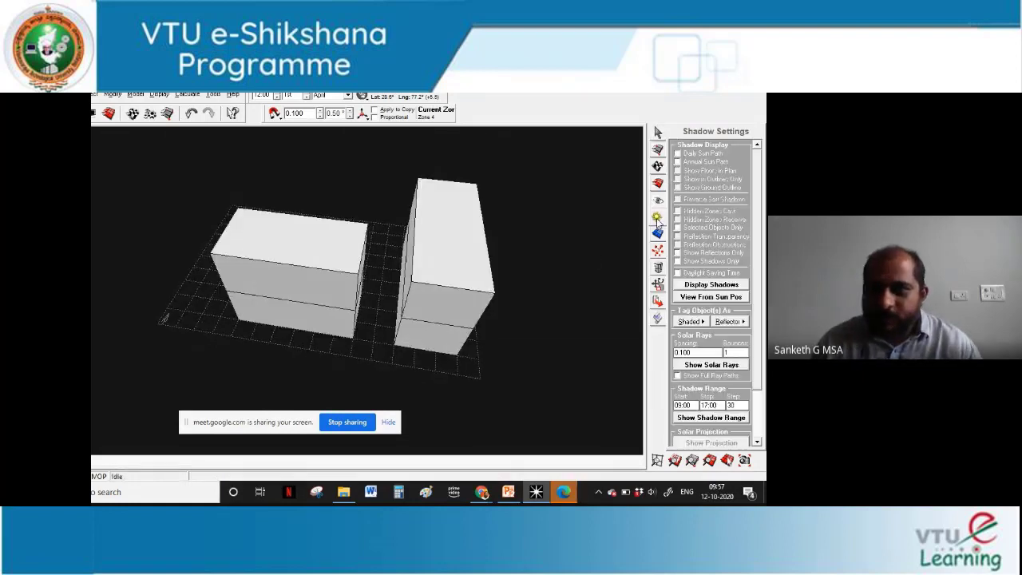
{"action": "left_click", "coordinate": [677, 154]}
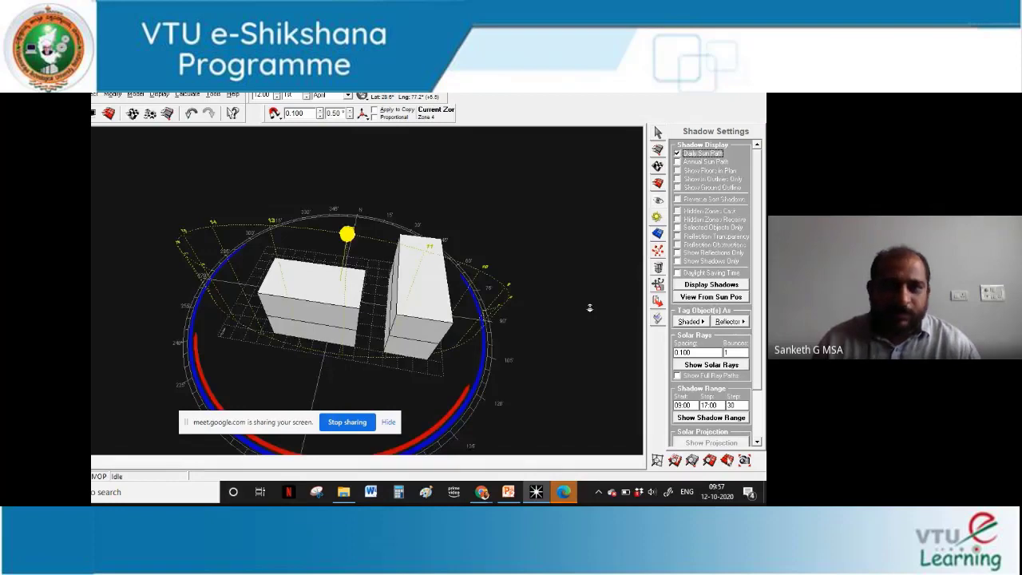
{"action": "right_click_drag", "start_coordinate": [589, 307], "coordinate": [426, 297]}
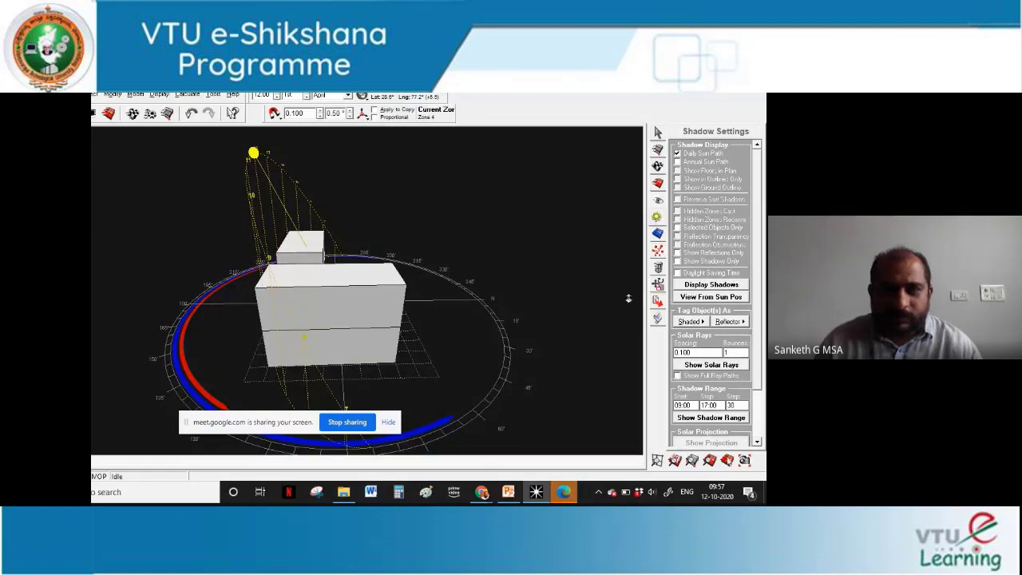
{"action": "right_click_drag", "start_coordinate": [297, 237], "coordinate": [539, 341]}
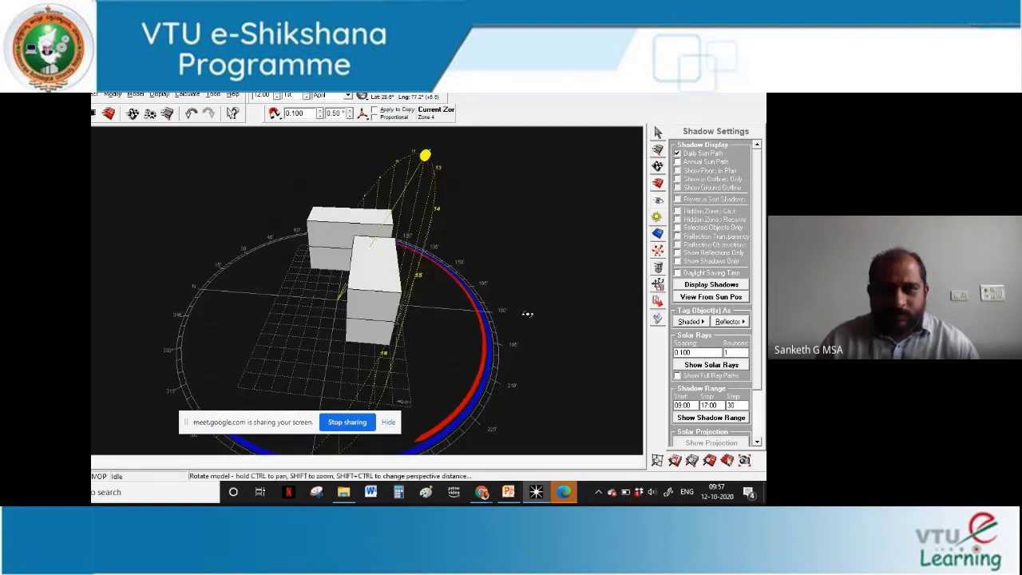
{"action": "right_click_drag", "start_coordinate": [527, 314], "coordinate": [516, 327]}
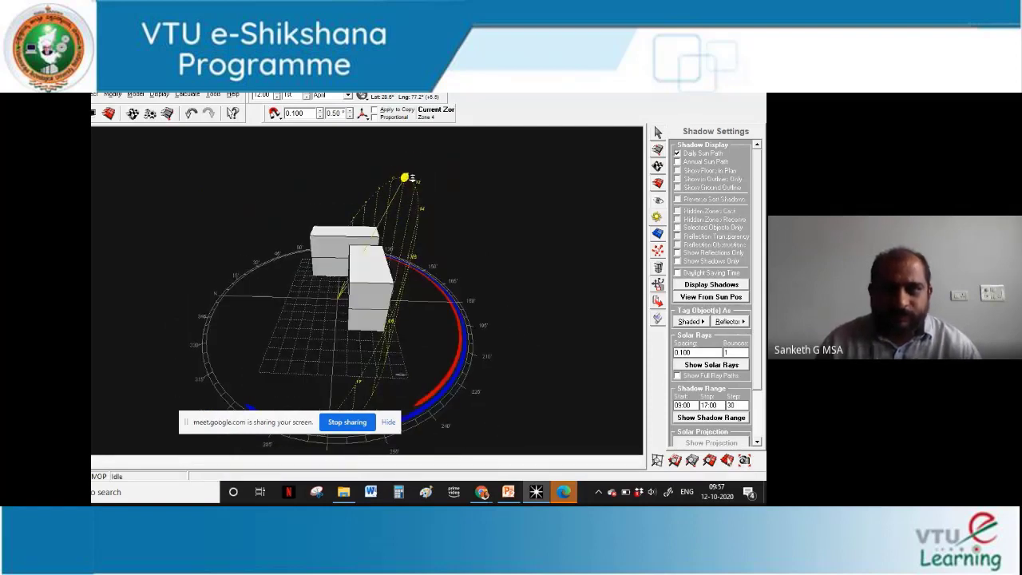
Move the sun along its daily path to 15:15, early morning and 18:00, examining which block faces it at each position
{"action": "mouse_move", "coordinate": [411, 179]}
{"action": "left_mouse_down"}
{"action": "mouse_move", "coordinate": [415, 235]}
{"action": "mouse_move", "coordinate": [327, 419]}
{"action": "mouse_move", "coordinate": [311, 431]}
{"action": "mouse_move", "coordinate": [335, 422]}
{"action": "mouse_move", "coordinate": [364, 386]}
{"action": "mouse_move", "coordinate": [393, 325]}
{"action": "mouse_move", "coordinate": [443, 294]}
{"action": "left_mouse_up"}
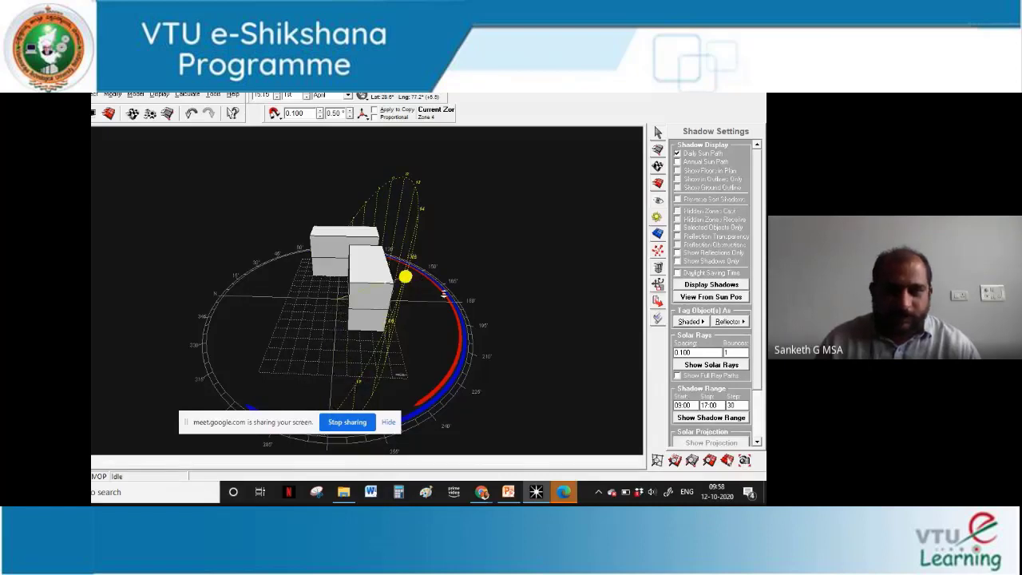
{"action": "right_click_drag", "start_coordinate": [443, 294], "coordinate": [308, 378]}
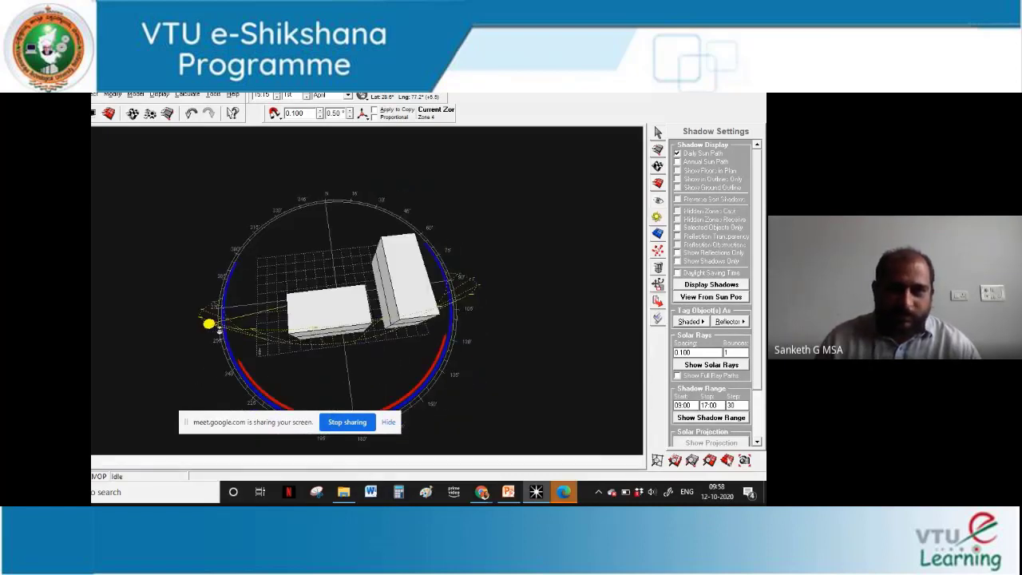
{"action": "mouse_move", "coordinate": [218, 325]}
{"action": "left_mouse_down"}
{"action": "mouse_move", "coordinate": [476, 284]}
{"action": "mouse_move", "coordinate": [467, 280]}
{"action": "mouse_move", "coordinate": [460, 297]}
{"action": "left_mouse_up"}
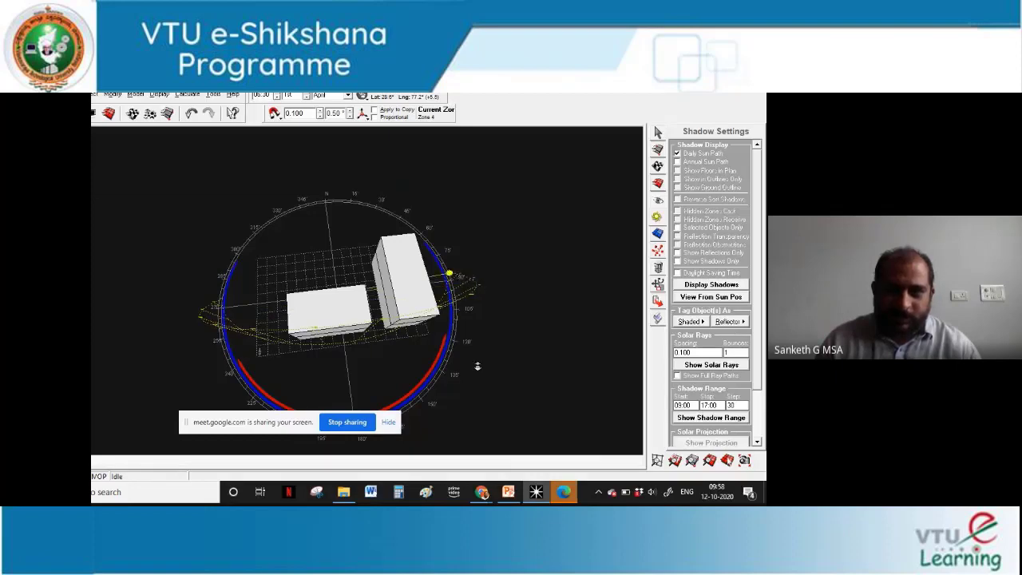
{"action": "right_click_drag", "start_coordinate": [477, 365], "coordinate": [450, 376]}
{"action": "mouse_move", "coordinate": [441, 388]}
{"action": "left_mouse_down"}
{"action": "mouse_move", "coordinate": [413, 399]}
{"action": "mouse_move", "coordinate": [393, 390]}
{"action": "mouse_move", "coordinate": [235, 218]}
{"action": "mouse_move", "coordinate": [264, 213]}
{"action": "mouse_move", "coordinate": [273, 226]}
{"action": "left_mouse_up"}
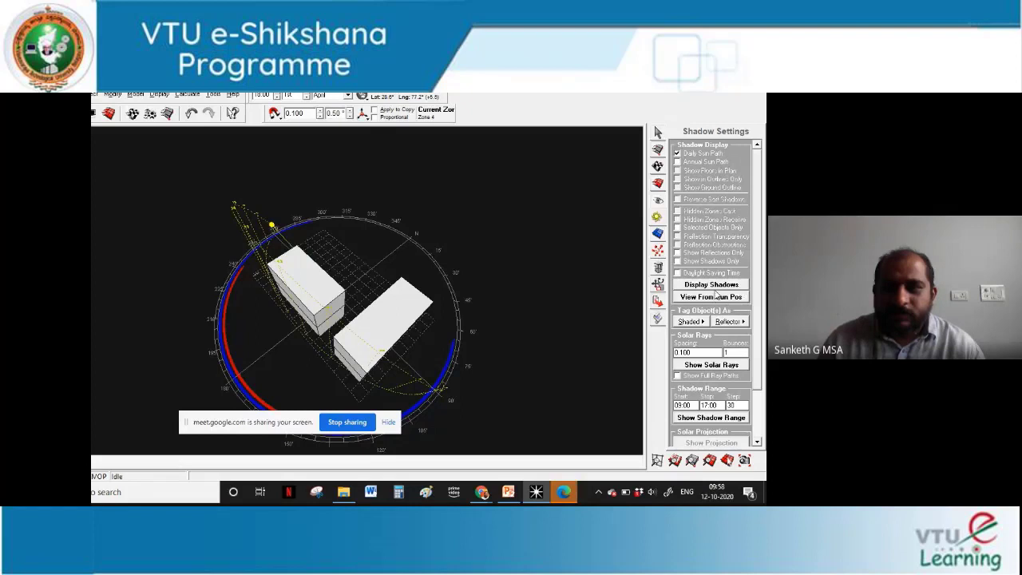
Try to show the solar rays, and move the sun to its 11:45 position on the daily path
{"action": "left_click", "coordinate": [717, 369]}
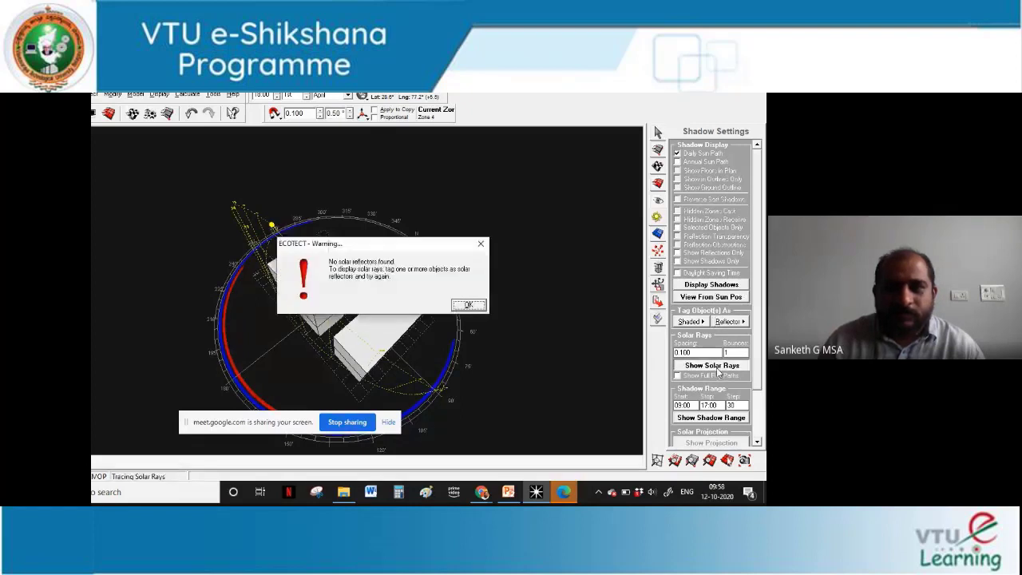
{"action": "left_click", "coordinate": [469, 306]}
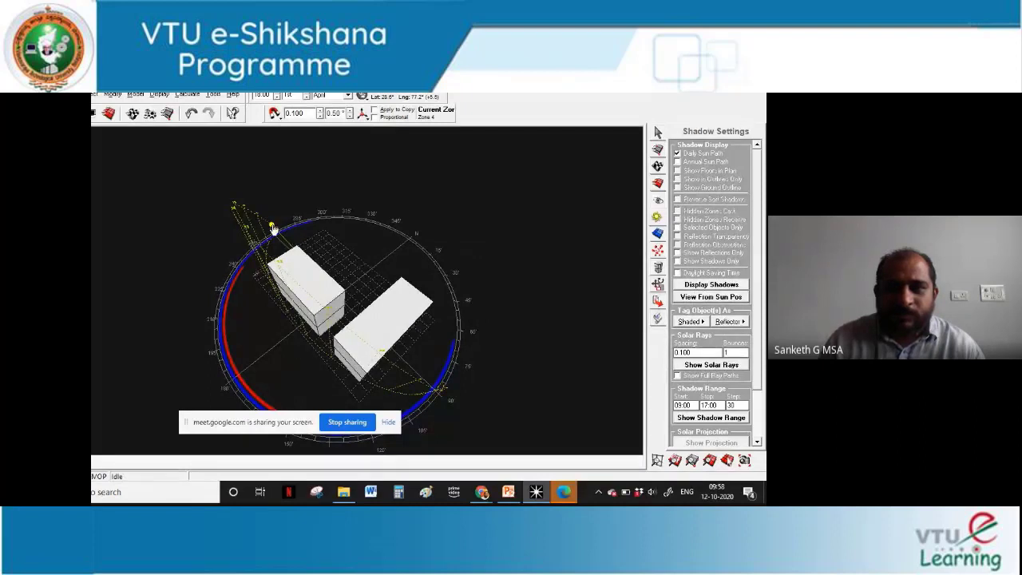
{"action": "mouse_move", "coordinate": [272, 229]}
{"action": "left_mouse_down"}
{"action": "mouse_move", "coordinate": [242, 230]}
{"action": "mouse_move", "coordinate": [277, 280]}
{"action": "mouse_move", "coordinate": [273, 302]}
{"action": "left_mouse_up"}
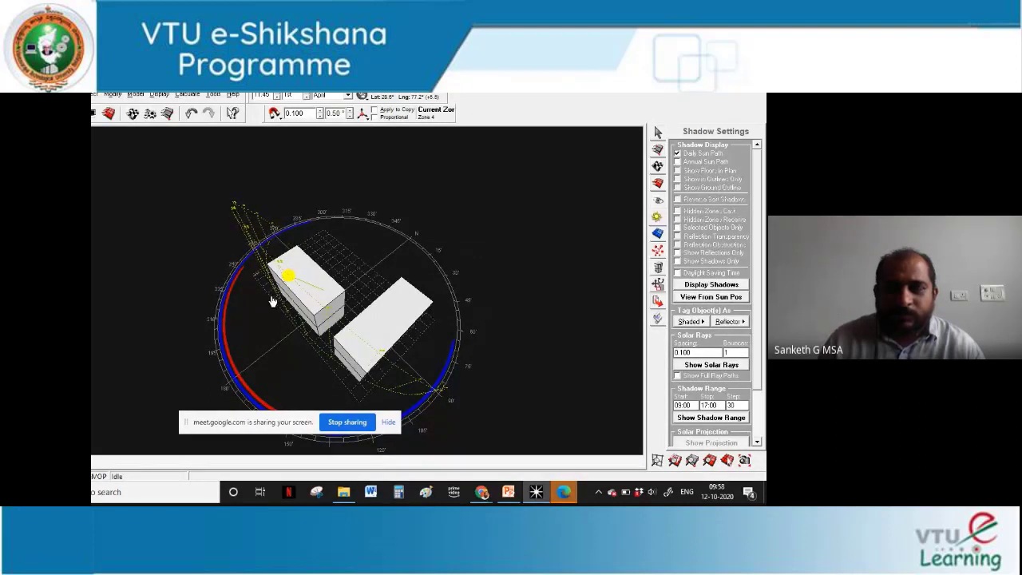
Check the Google Meet chat and return to the sun path model in Ecotect
{"action": "mouse_move", "coordinate": [483, 488]}
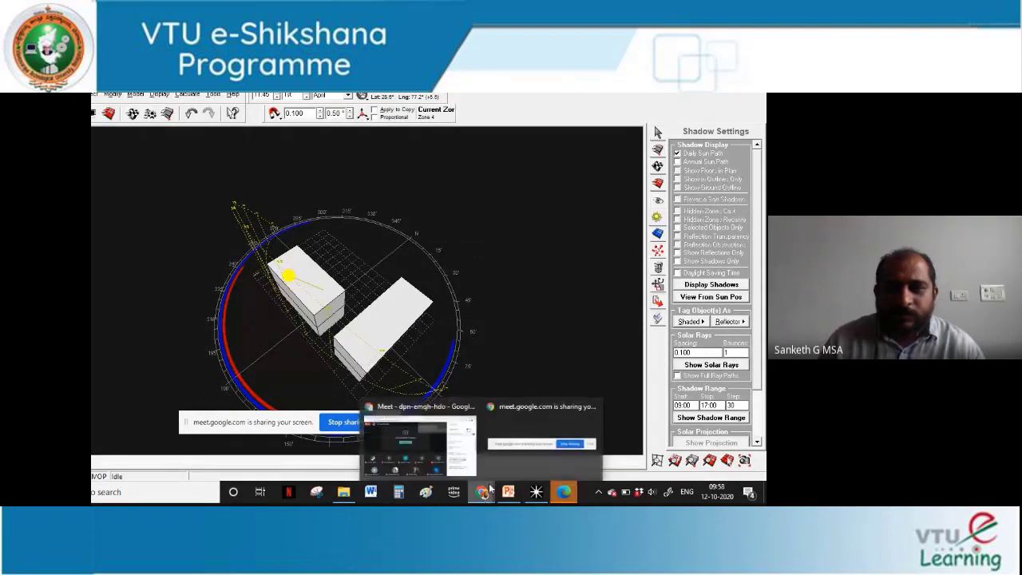
{"action": "left_click", "coordinate": [415, 461]}
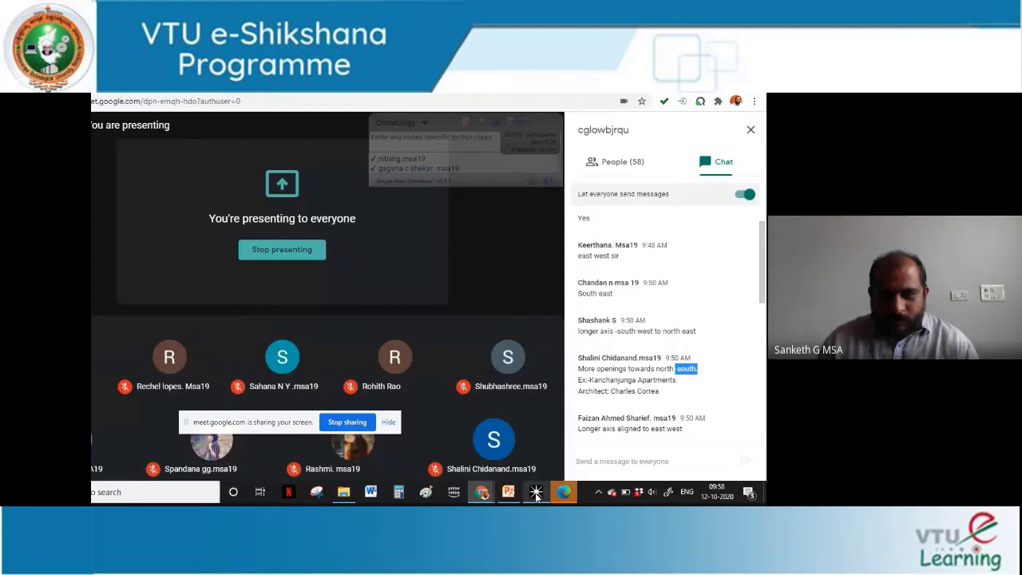
{"action": "mouse_move", "coordinate": [536, 495]}
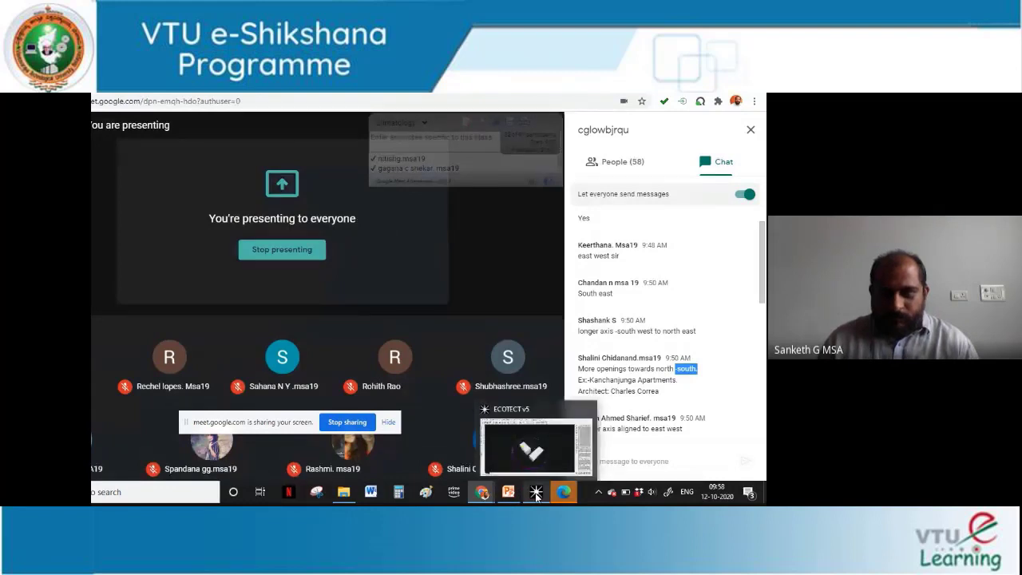
{"action": "left_click", "coordinate": [535, 495]}
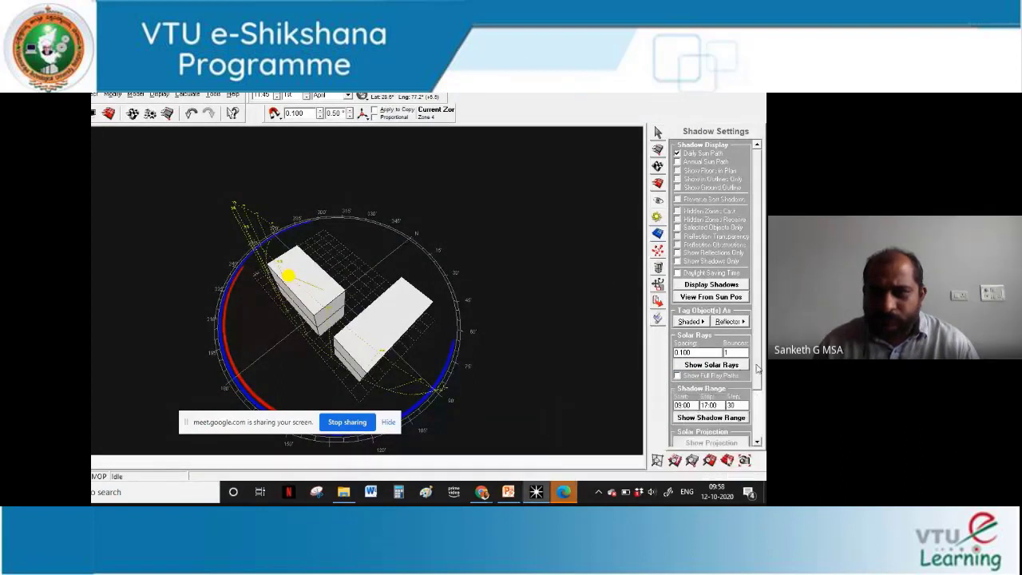
Look through the shadow settings, selection information and material assignments, and open the visualisation settings
{"action": "scroll", "coordinate": [759, 371], "scroll_direction": "down", "scroll_amount": 3}
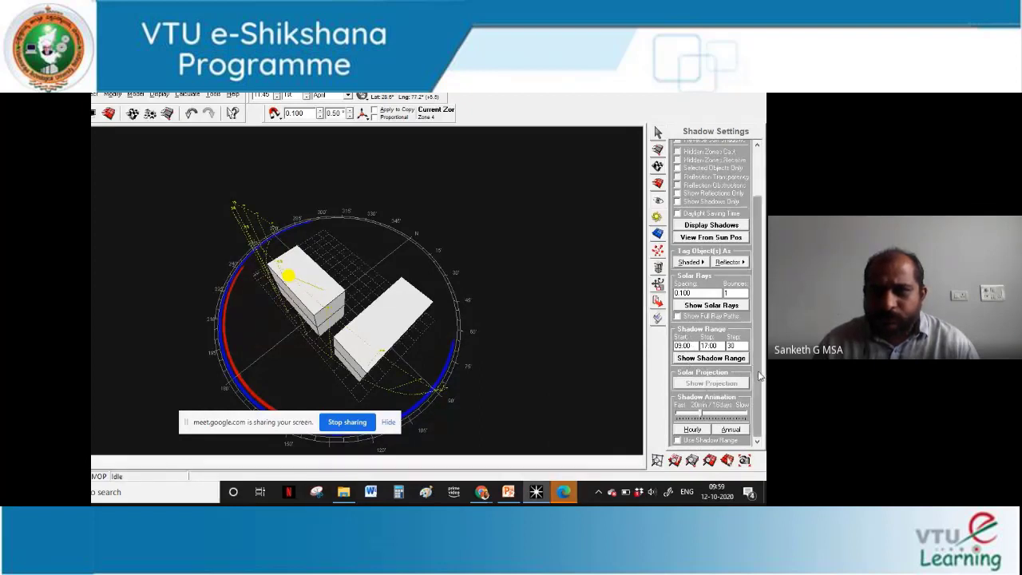
{"action": "left_click_drag", "start_coordinate": [760, 375], "coordinate": [764, 323]}
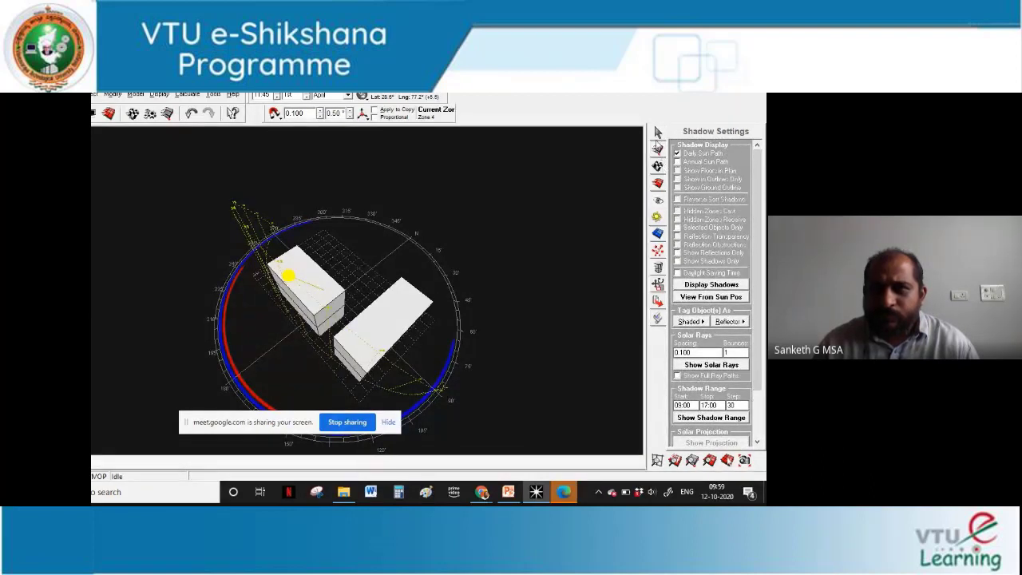
{"action": "left_click", "coordinate": [658, 134]}
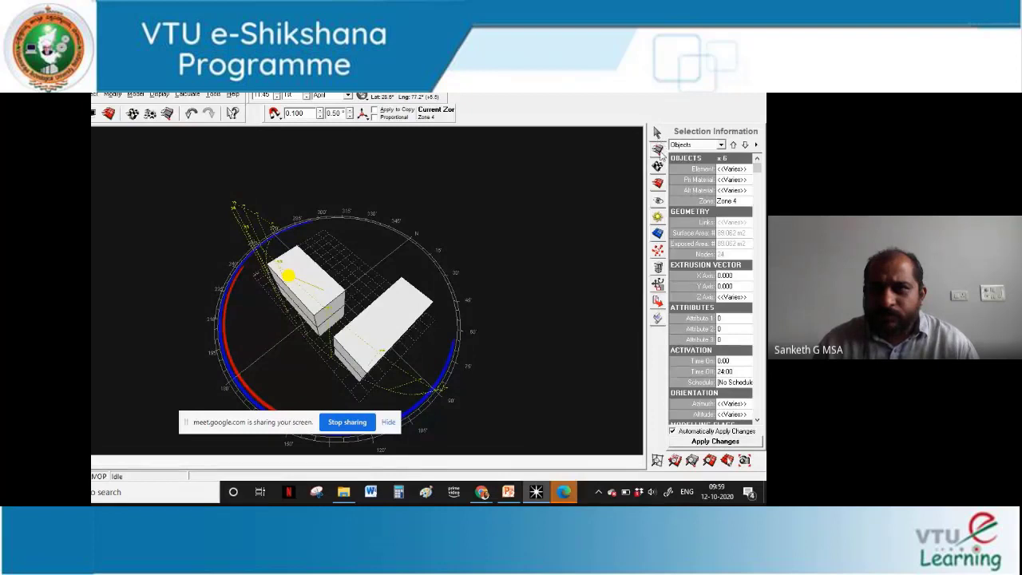
{"action": "left_click", "coordinate": [658, 163]}
{"action": "left_click", "coordinate": [657, 183]}
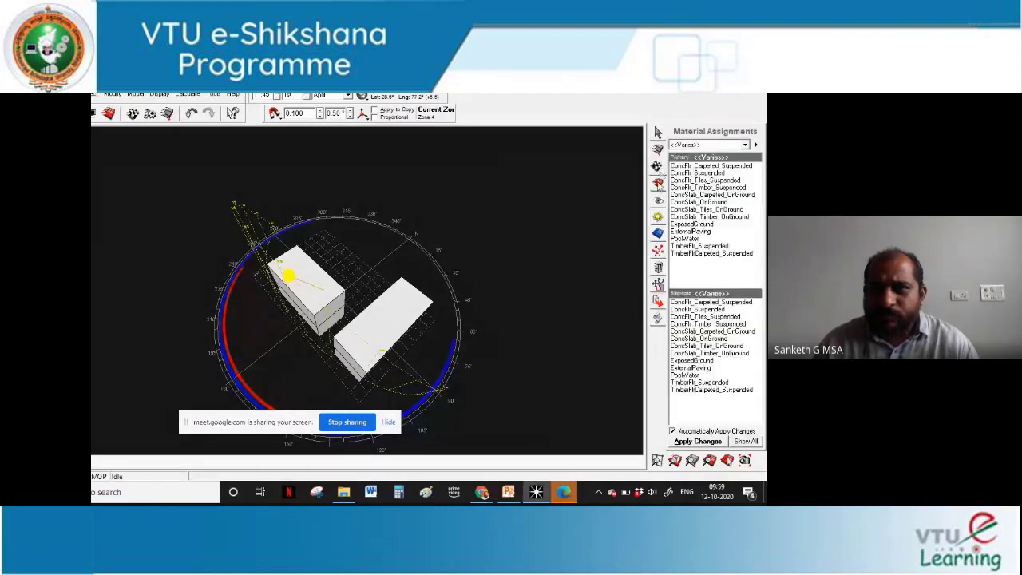
{"action": "left_click", "coordinate": [658, 201]}
{"action": "left_click", "coordinate": [659, 213]}
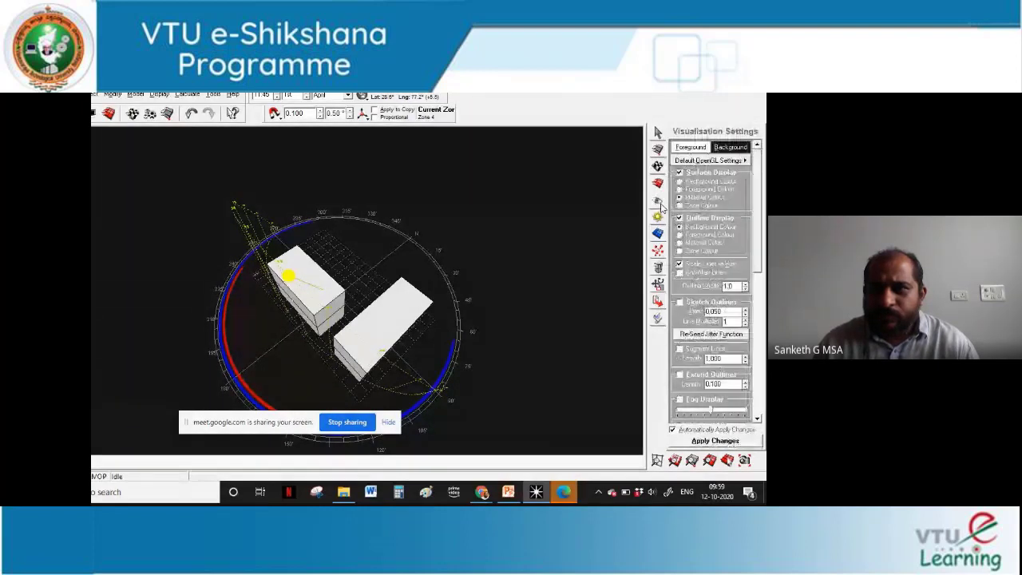
Turn off the surface display and try the background, foreground and material colour options, ending on Zone Colour
{"action": "left_click", "coordinate": [679, 183]}
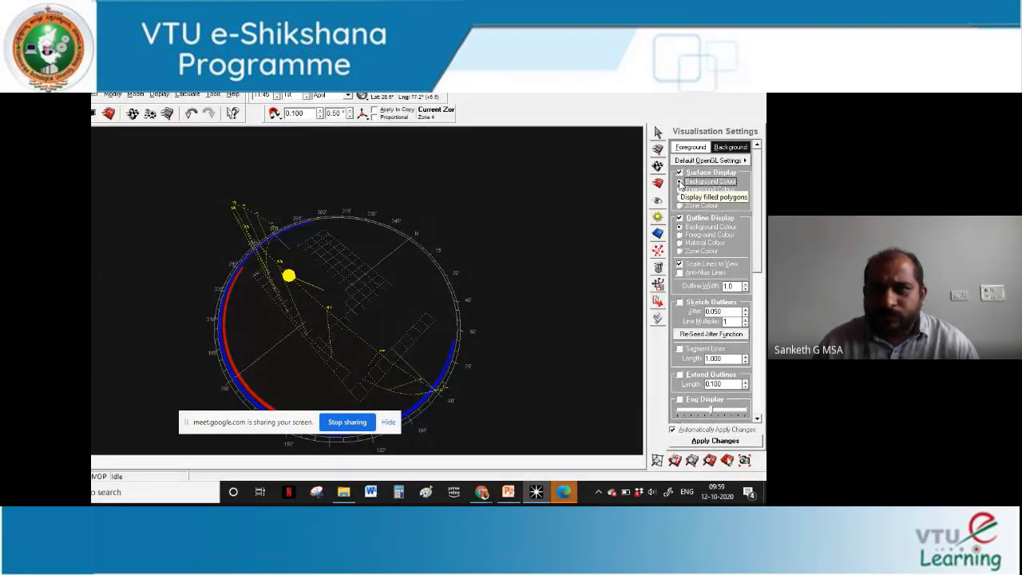
{"action": "left_click", "coordinate": [679, 173]}
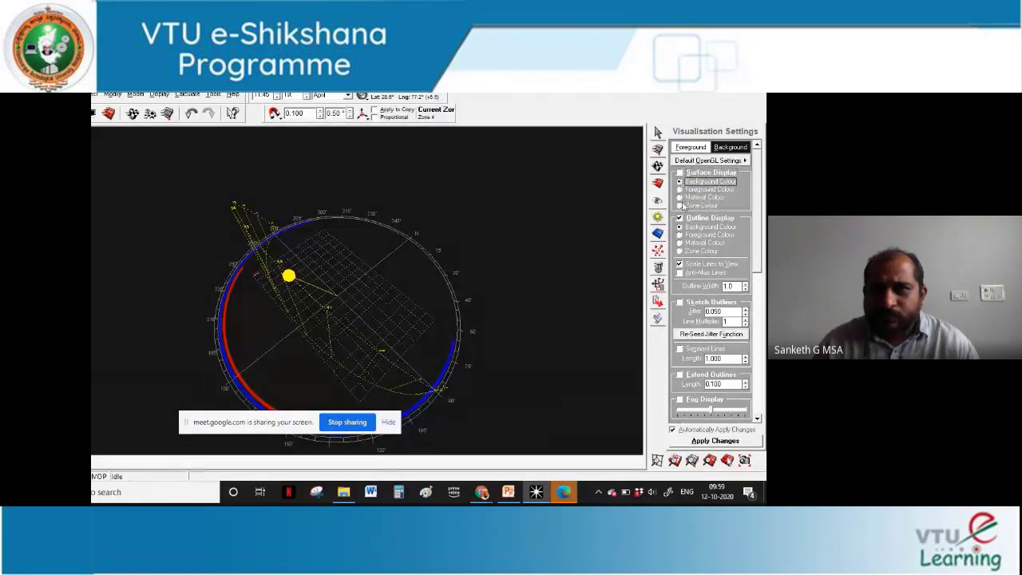
{"action": "left_click", "coordinate": [680, 190]}
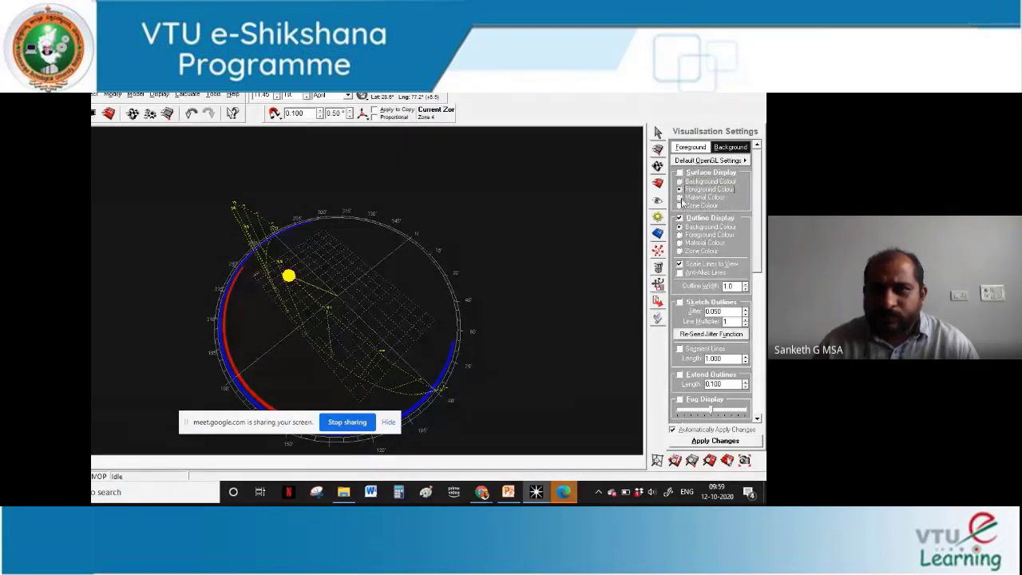
{"action": "left_click", "coordinate": [680, 199]}
{"action": "left_click", "coordinate": [680, 206]}
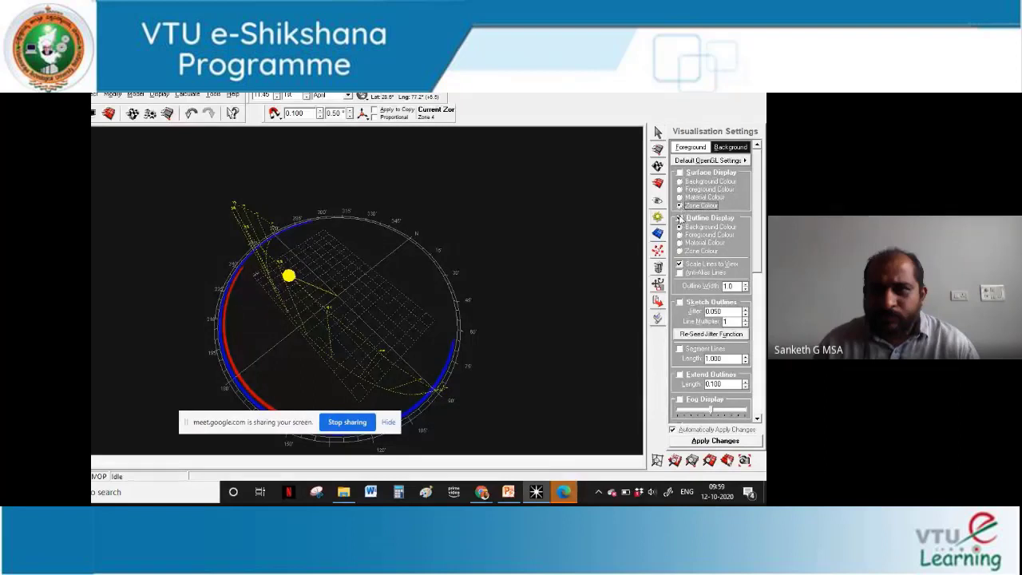
{"action": "left_click", "coordinate": [693, 150]}
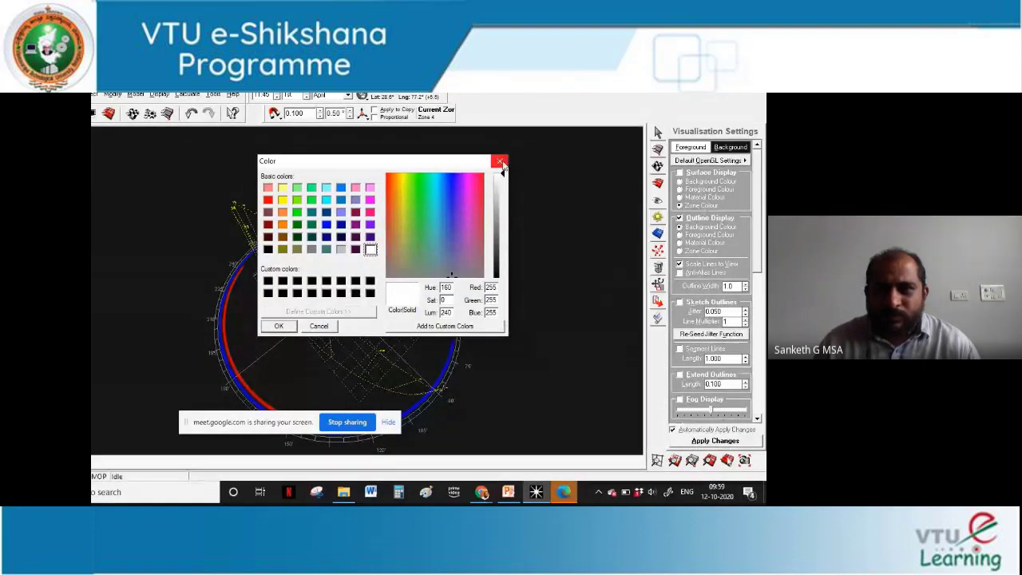
{"action": "left_click", "coordinate": [499, 162]}
{"action": "left_click", "coordinate": [740, 150]}
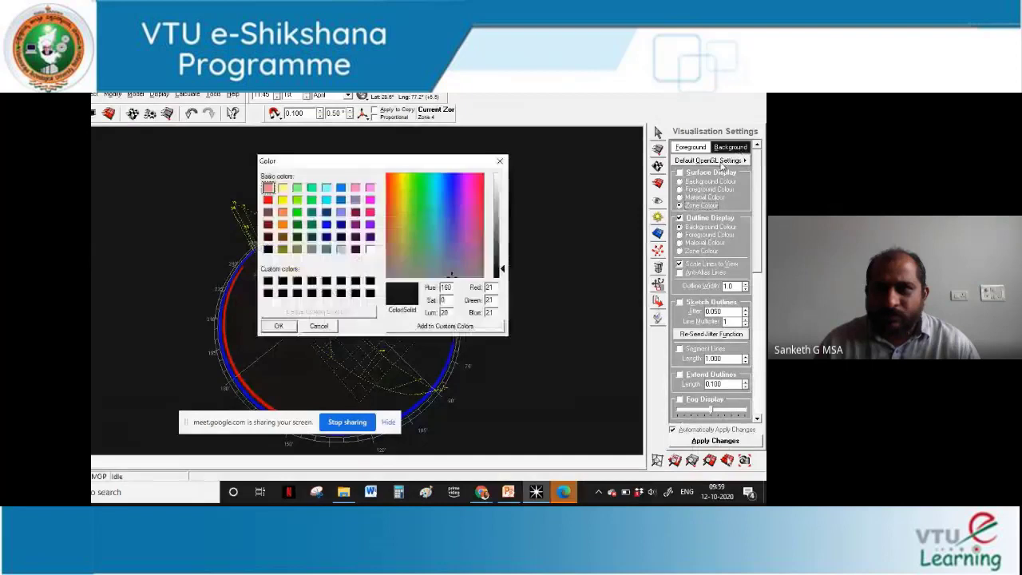
{"action": "left_click", "coordinate": [498, 161]}
Apply the Technical display preset and set the foreground colour to light grey (RGB 192, 192, 192)
{"action": "left_click", "coordinate": [690, 160]}
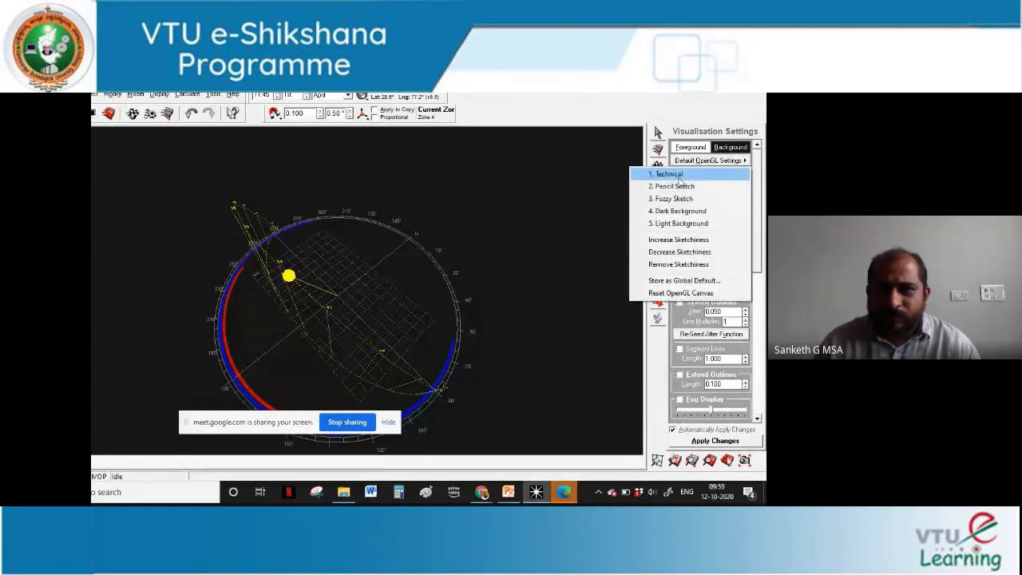
{"action": "left_click", "coordinate": [689, 174]}
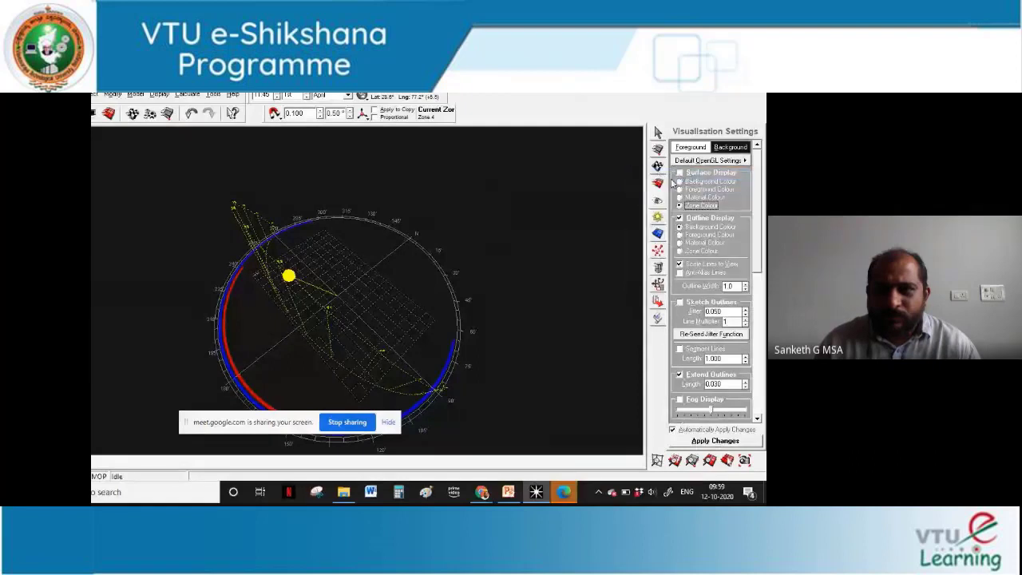
{"action": "left_click", "coordinate": [703, 149]}
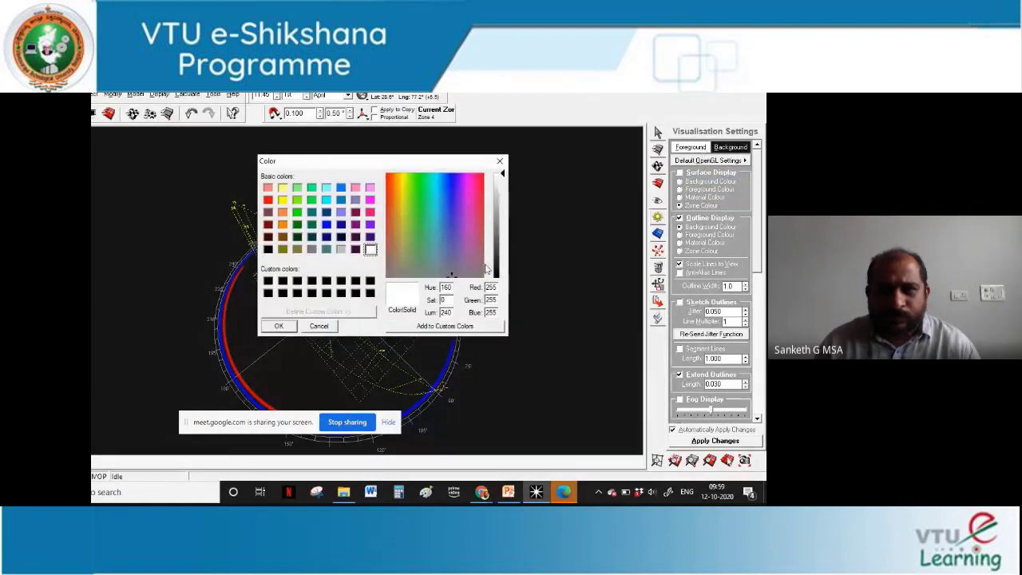
{"action": "left_click", "coordinate": [329, 252]}
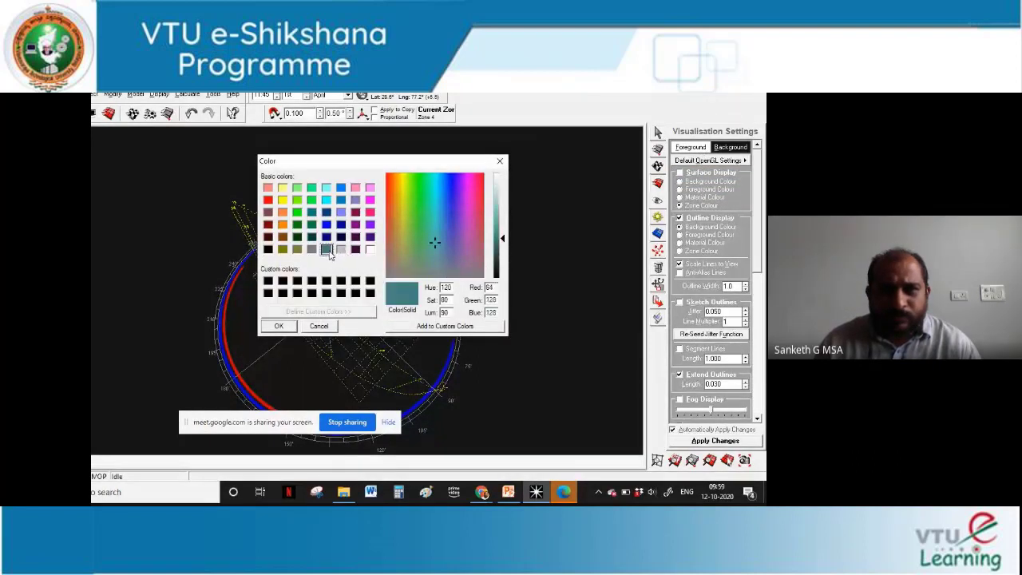
{"action": "left_click", "coordinate": [341, 251]}
{"action": "left_click", "coordinate": [306, 328]}
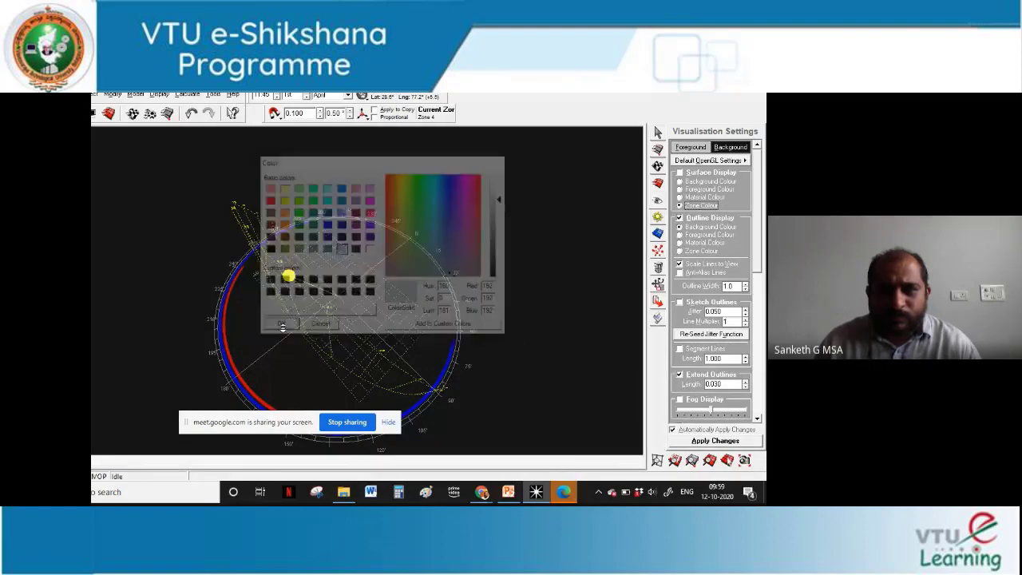
{"action": "right_click_drag", "start_coordinate": [543, 319], "coordinate": [421, 293]}
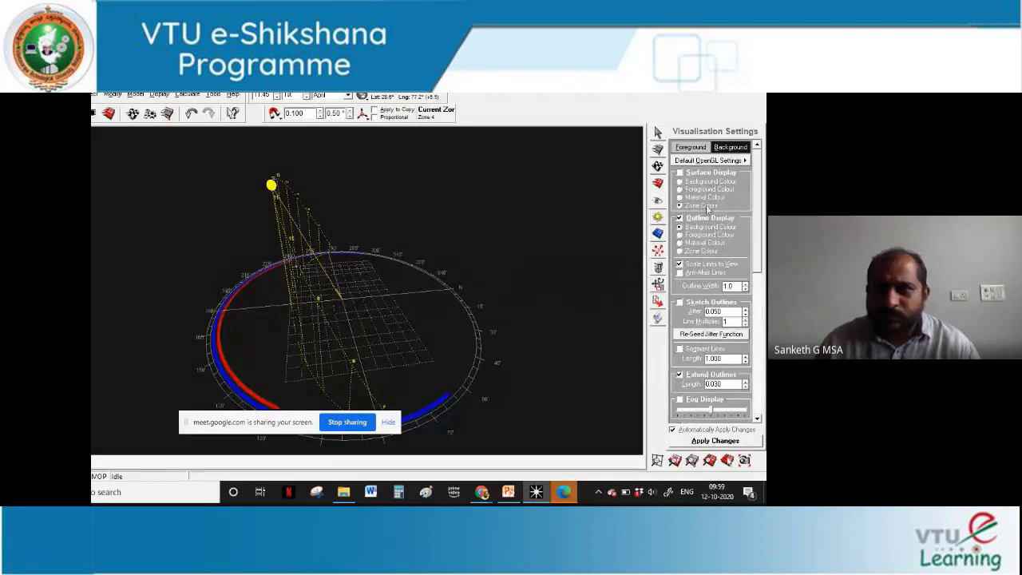
Set the surface display to Material Colour and turn it on so the zones are drawn as solid blocks
{"action": "left_click", "coordinate": [680, 185]}
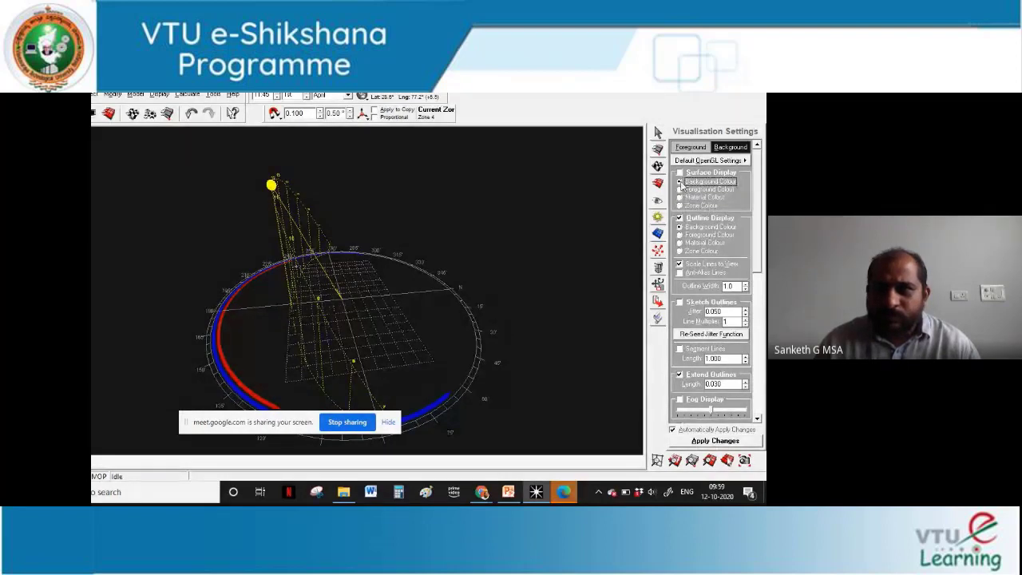
{"action": "left_click", "coordinate": [680, 189]}
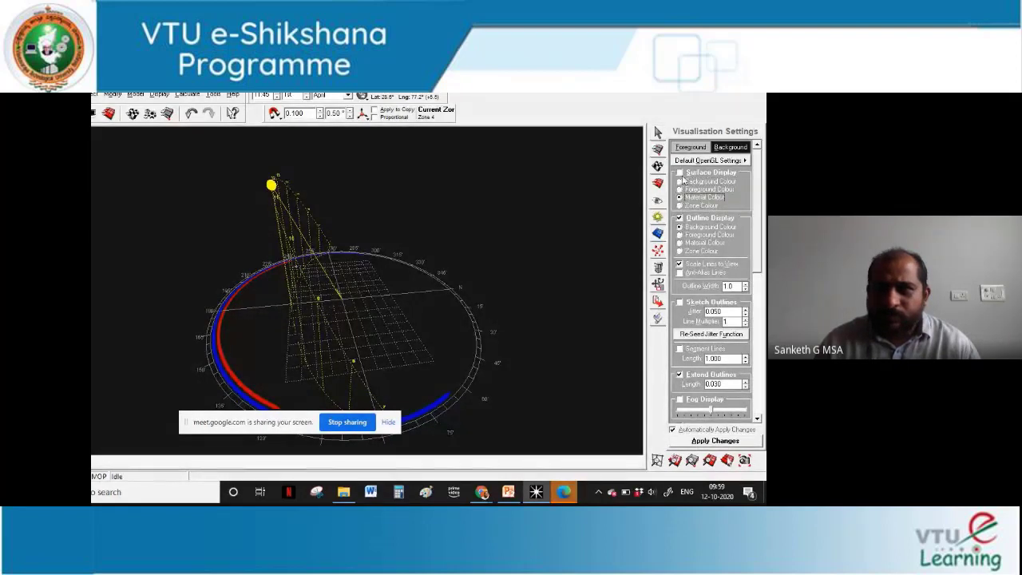
{"action": "left_click", "coordinate": [680, 173]}
{"action": "right_click_drag", "start_coordinate": [566, 238], "coordinate": [561, 284]}
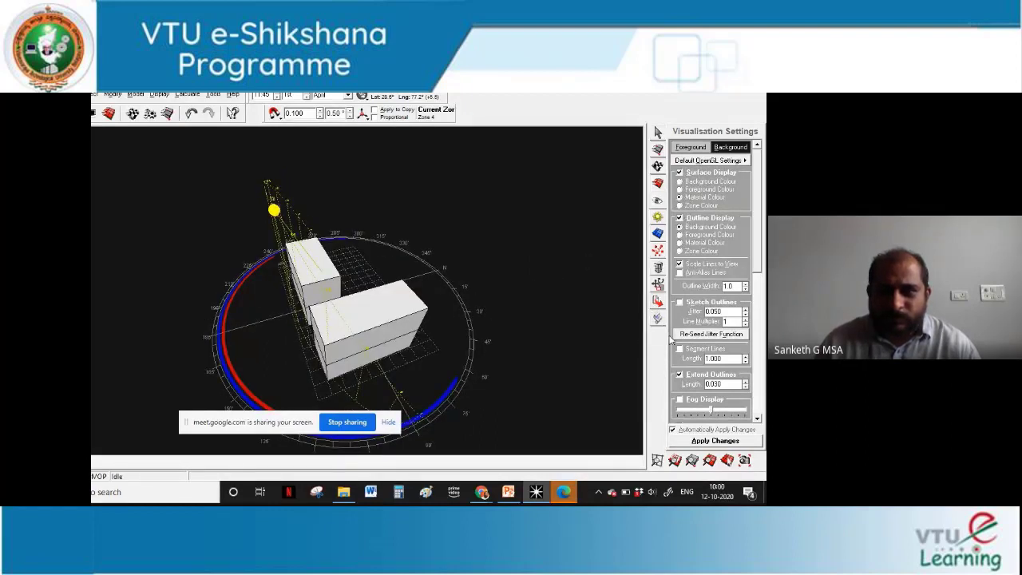
{"action": "right_click_drag", "start_coordinate": [561, 305], "coordinate": [508, 299]}
Check the Google Meet chat for student messages and return to the Ecotect model
{"action": "mouse_move", "coordinate": [484, 495]}
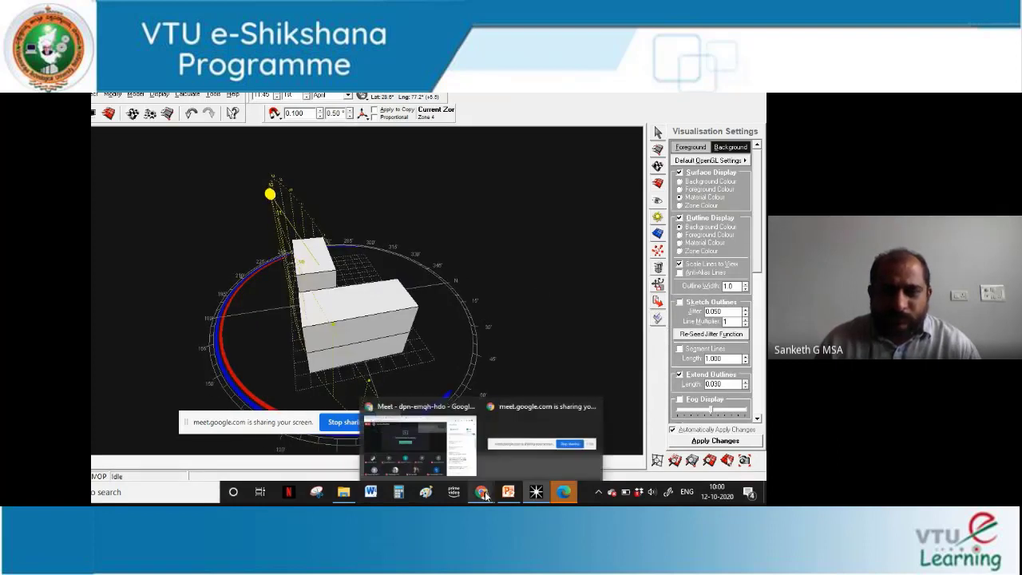
{"action": "left_click", "coordinate": [456, 454]}
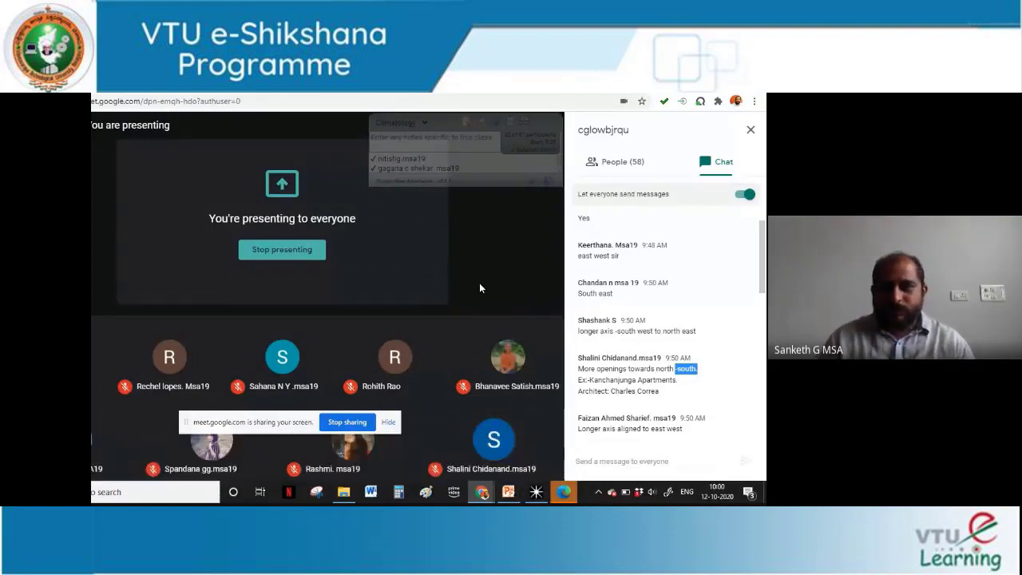
{"action": "left_click", "coordinate": [540, 496]}
{"action": "left_click", "coordinate": [528, 453]}
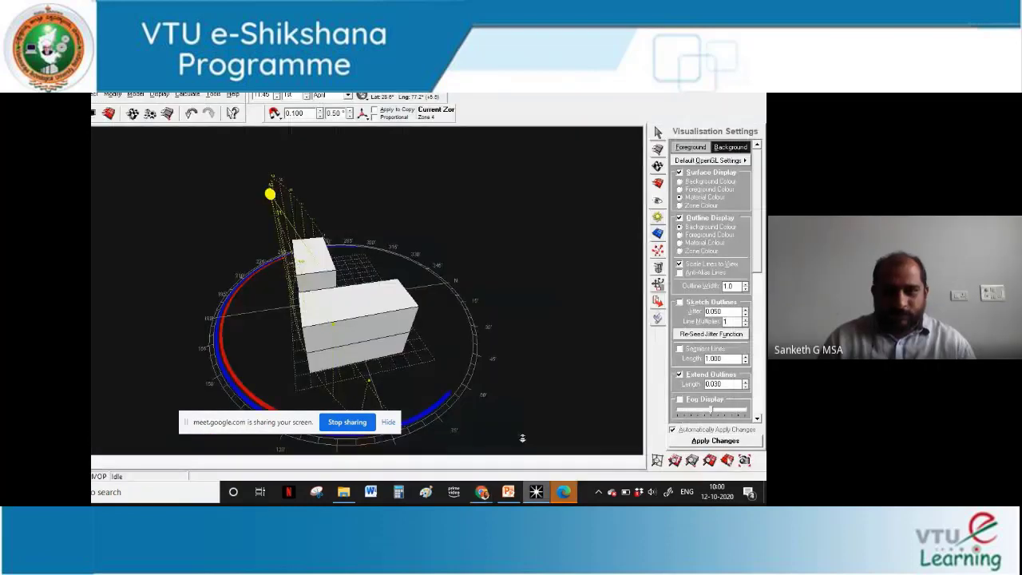
Move the screen-sharing bar clear of the sun path diagram
{"action": "mouse_move", "coordinate": [488, 267]}
{"action": "right_mouse_down"}
{"action": "mouse_move", "coordinate": [431, 238]}
{"action": "mouse_move", "coordinate": [443, 239]}
{"action": "right_mouse_up"}
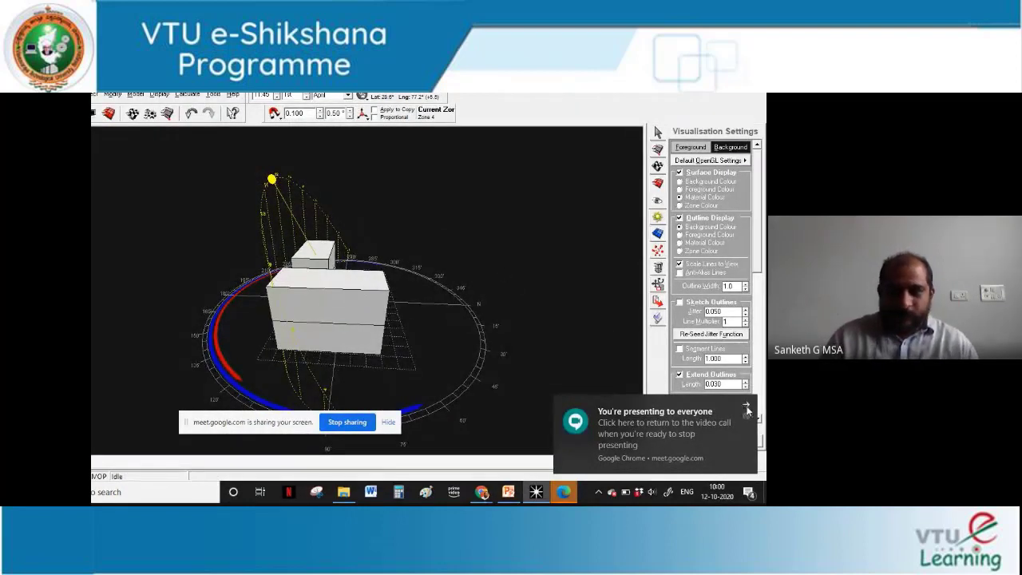
{"action": "right_click_drag", "start_coordinate": [480, 233], "coordinate": [484, 253]}
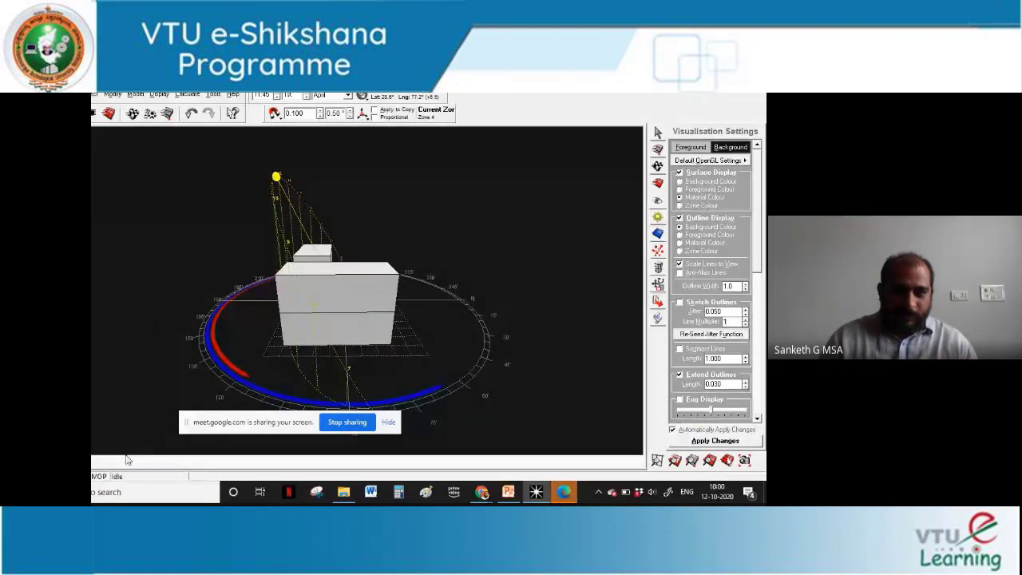
{"action": "left_click_drag", "start_coordinate": [182, 427], "coordinate": [28, 450]}
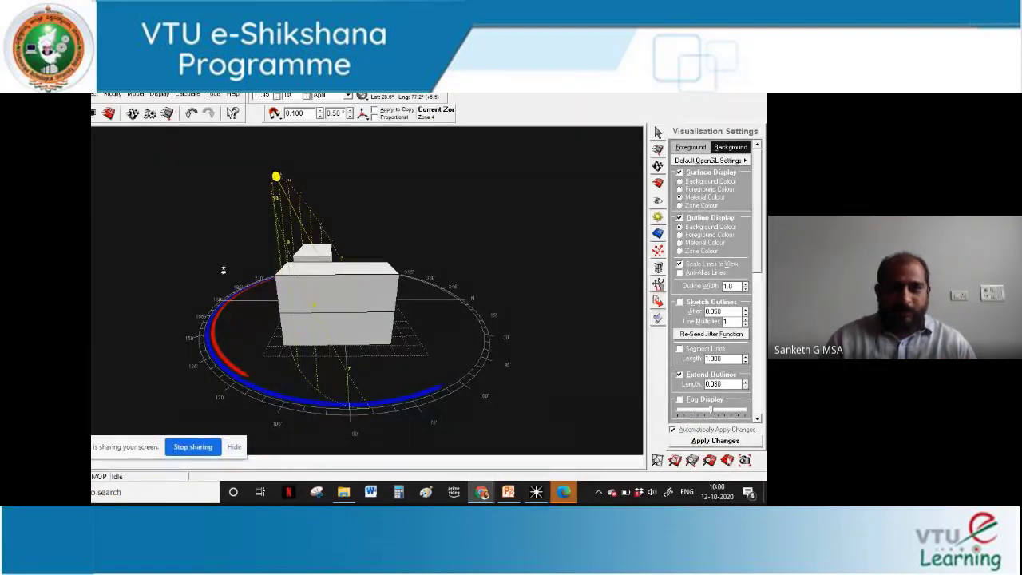
Change the sun path month to June
{"action": "right_click_drag", "start_coordinate": [402, 373], "coordinate": [401, 397]}
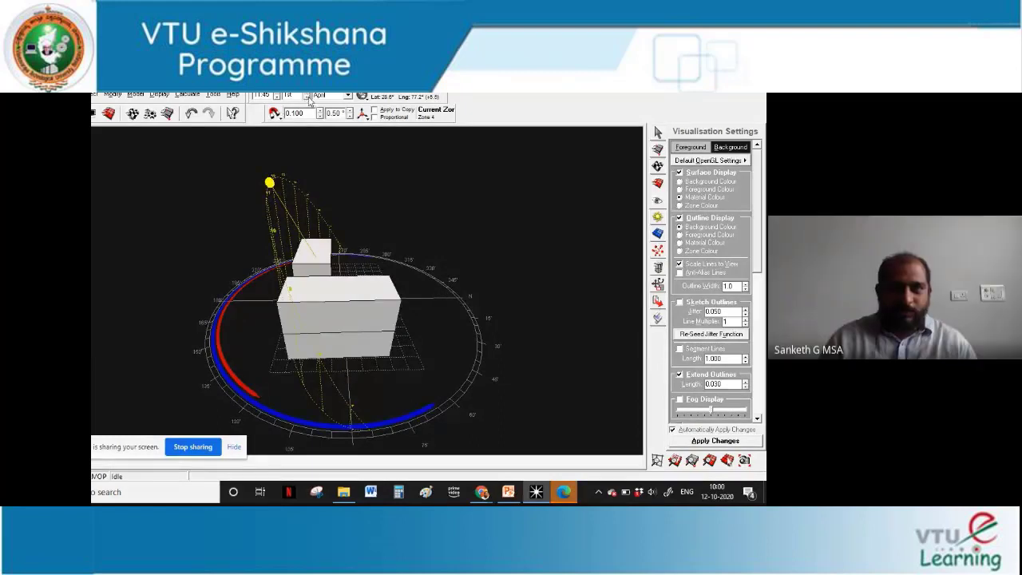
{"action": "left_click", "coordinate": [348, 96]}
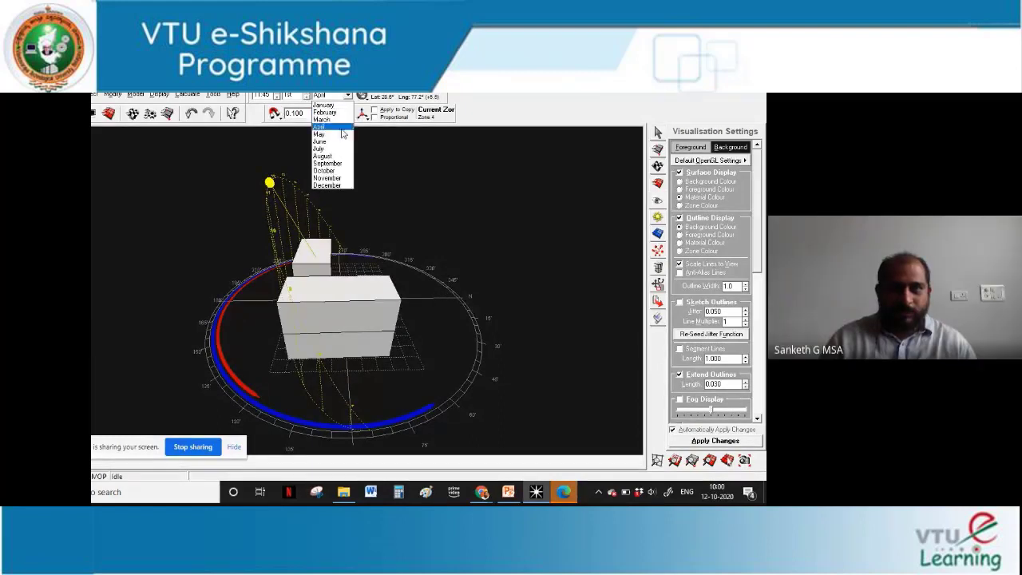
{"action": "left_click", "coordinate": [335, 142]}
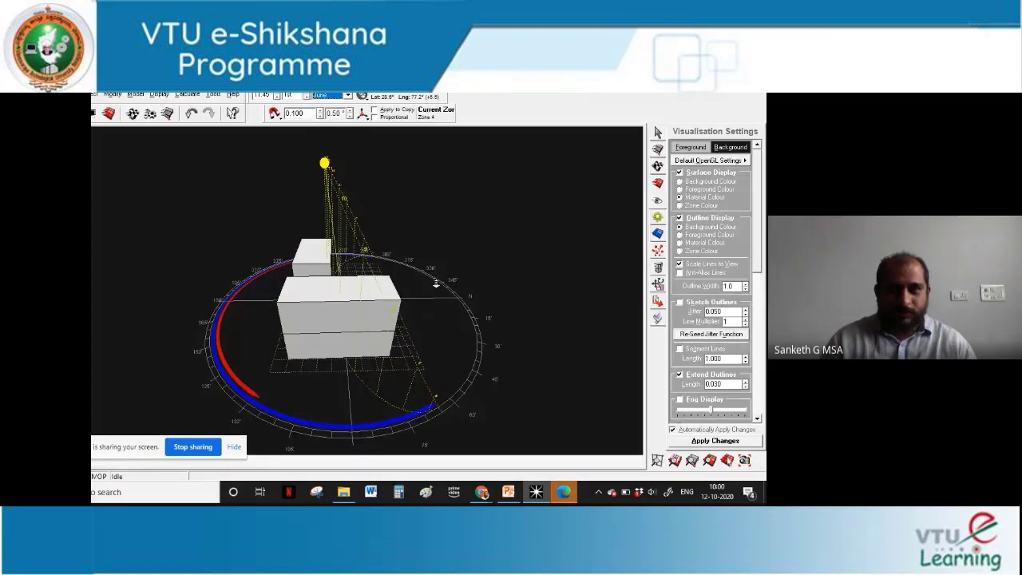
Move the sun along the June path to sunrise at 05:00 and back up to 11:30
{"action": "right_click_drag", "start_coordinate": [436, 283], "coordinate": [415, 312]}
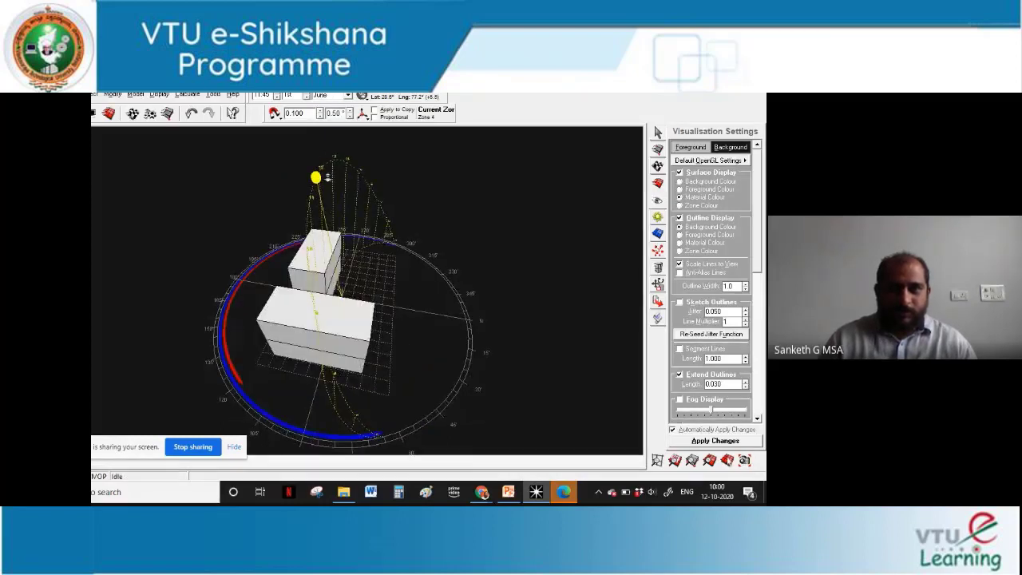
{"action": "left_click_drag", "start_coordinate": [326, 177], "coordinate": [377, 439]}
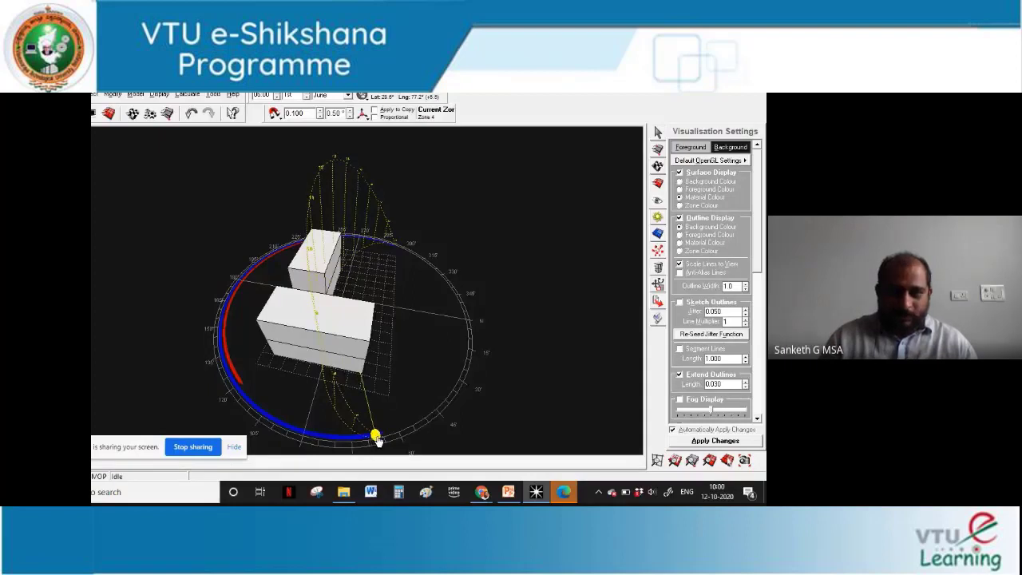
{"action": "right_click_drag", "start_coordinate": [465, 410], "coordinate": [481, 398]}
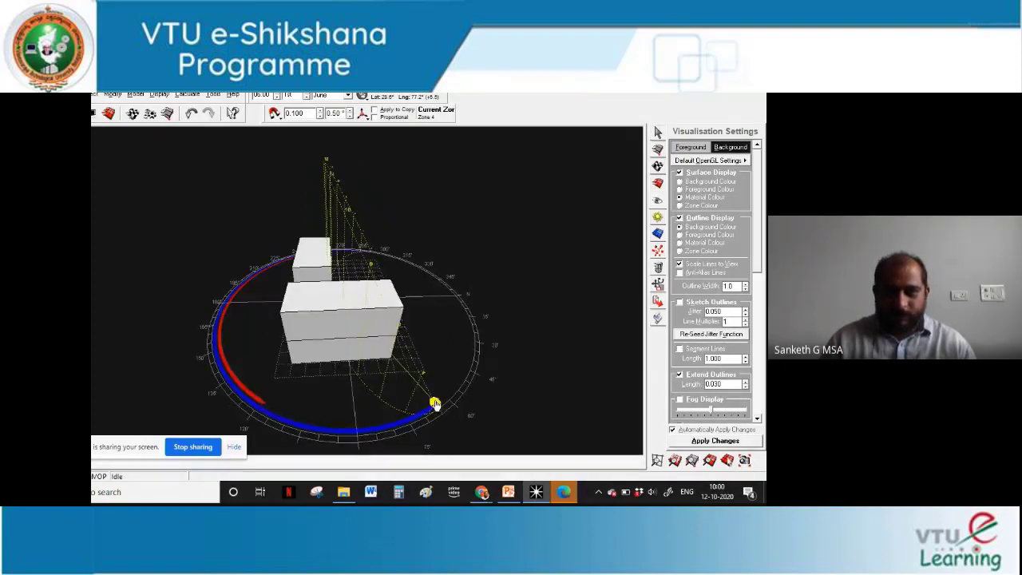
{"action": "mouse_move", "coordinate": [433, 405]}
{"action": "left_mouse_down"}
{"action": "mouse_move", "coordinate": [369, 284]}
{"action": "mouse_move", "coordinate": [326, 166]}
{"action": "left_mouse_up"}
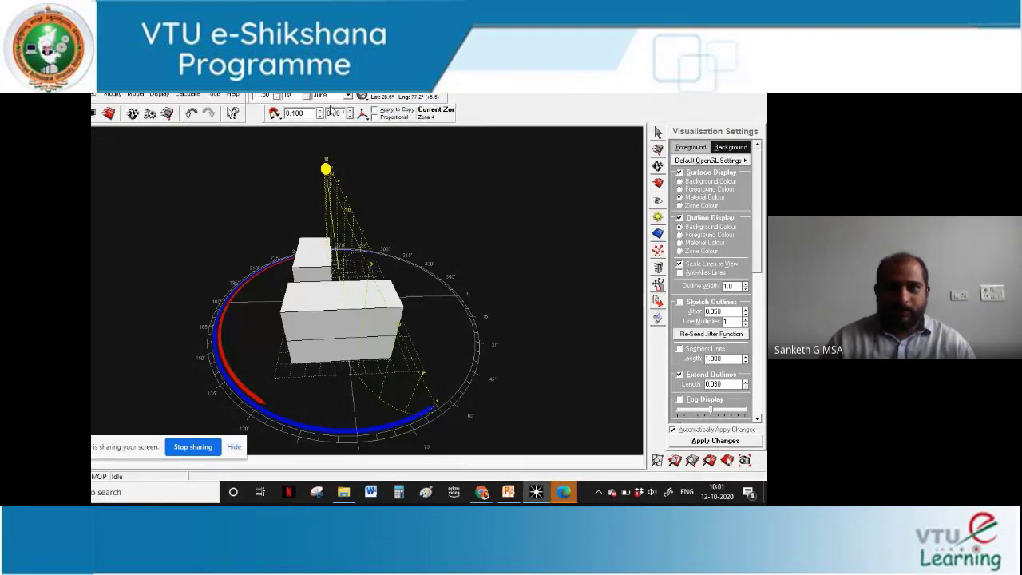
Change the month to December and move the sun along its daily path to 17:15
{"action": "left_click", "coordinate": [347, 96]}
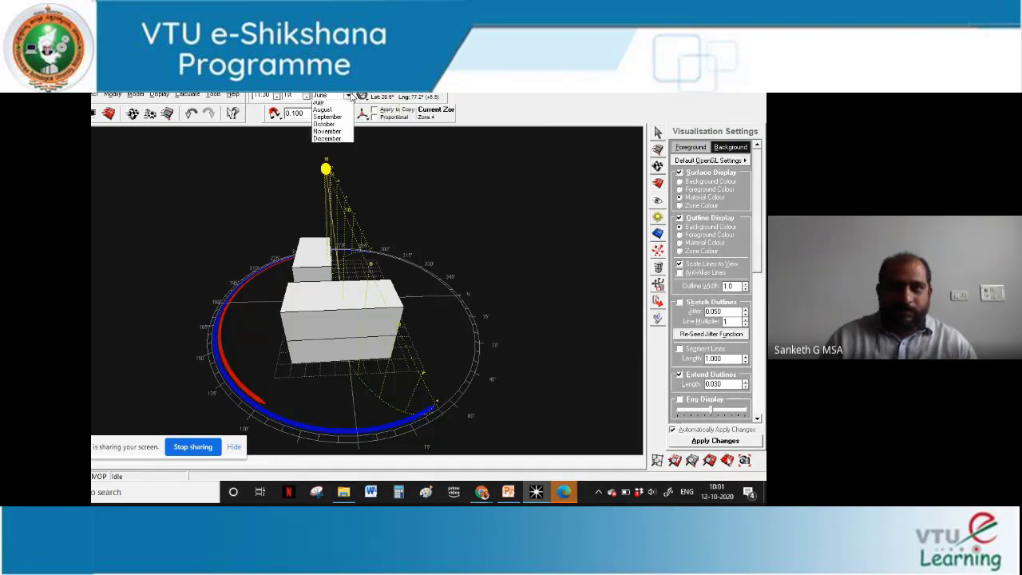
{"action": "left_click", "coordinate": [347, 193]}
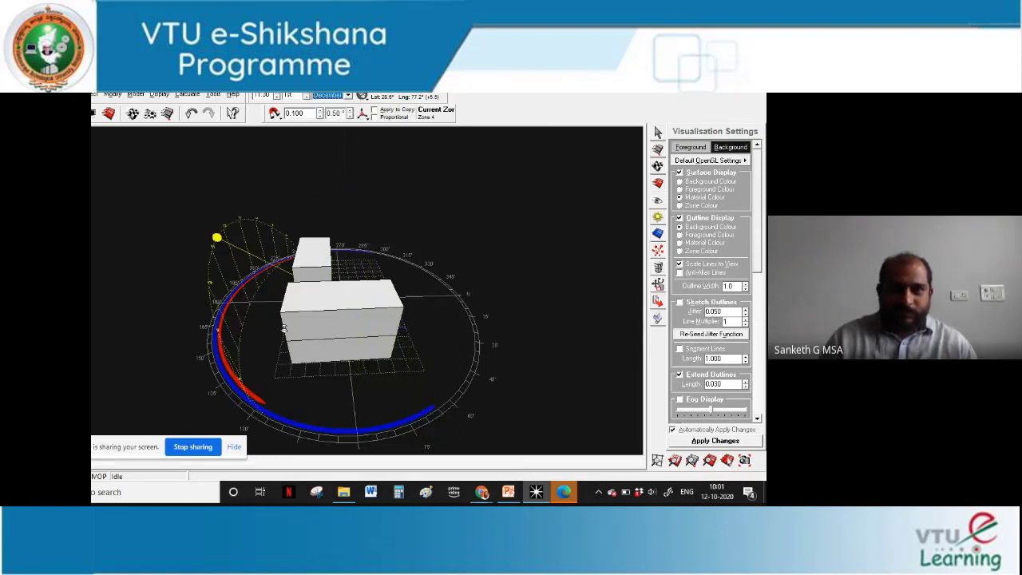
{"action": "mouse_move", "coordinate": [293, 378]}
{"action": "right_mouse_down"}
{"action": "mouse_move", "coordinate": [349, 339]}
{"action": "mouse_move", "coordinate": [312, 345]}
{"action": "right_mouse_up"}
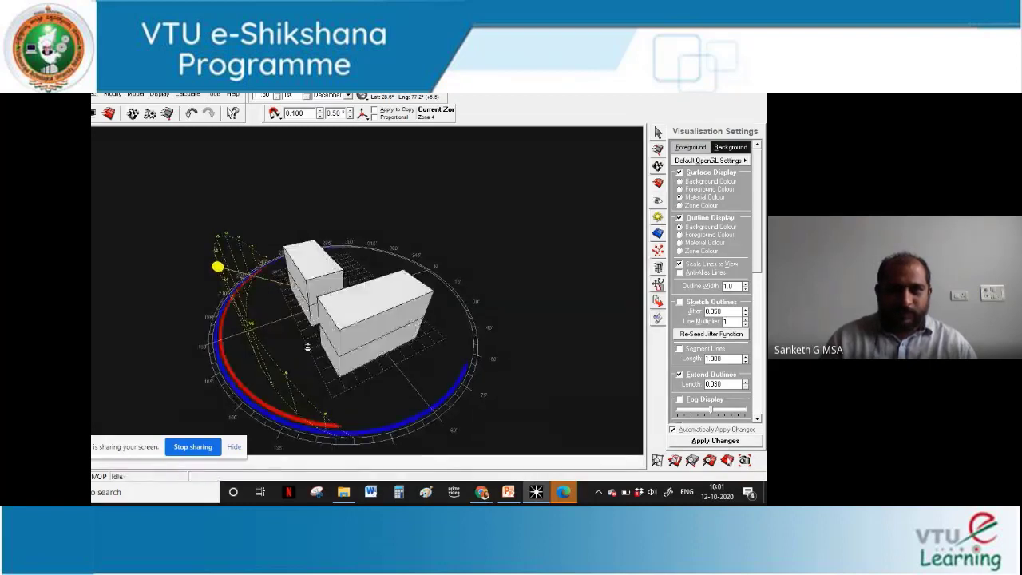
{"action": "mouse_move", "coordinate": [220, 263]}
{"action": "left_mouse_down"}
{"action": "mouse_move", "coordinate": [241, 242]}
{"action": "mouse_move", "coordinate": [269, 257]}
{"action": "mouse_move", "coordinate": [256, 250]}
{"action": "mouse_move", "coordinate": [215, 266]}
{"action": "mouse_move", "coordinate": [302, 403]}
{"action": "mouse_move", "coordinate": [339, 428]}
{"action": "mouse_move", "coordinate": [307, 414]}
{"action": "mouse_move", "coordinate": [267, 354]}
{"action": "mouse_move", "coordinate": [226, 286]}
{"action": "mouse_move", "coordinate": [221, 244]}
{"action": "mouse_move", "coordinate": [240, 231]}
{"action": "mouse_move", "coordinate": [279, 259]}
{"action": "left_mouse_up"}
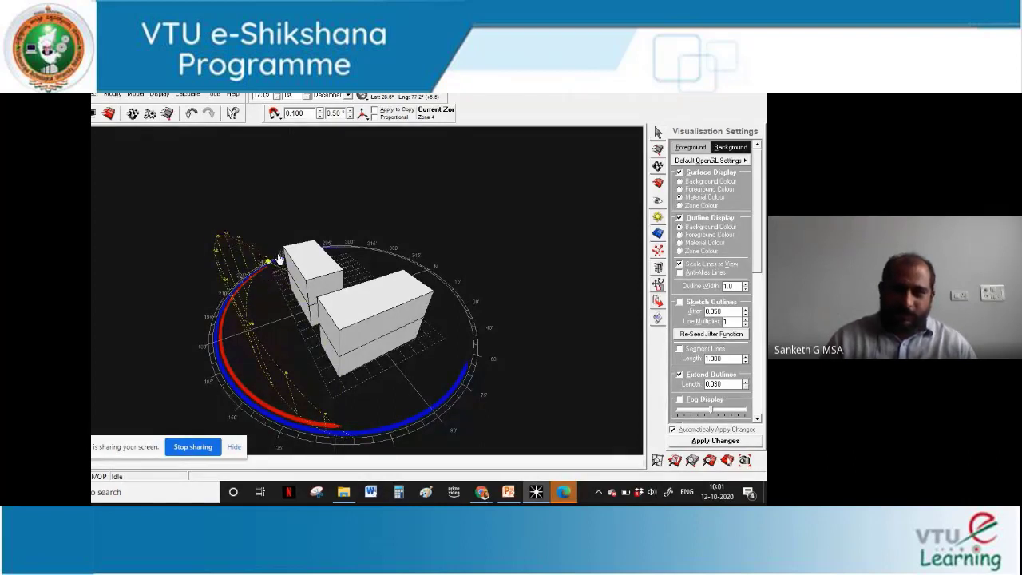
{"action": "right_click_drag", "start_coordinate": [360, 382], "coordinate": [416, 408]}
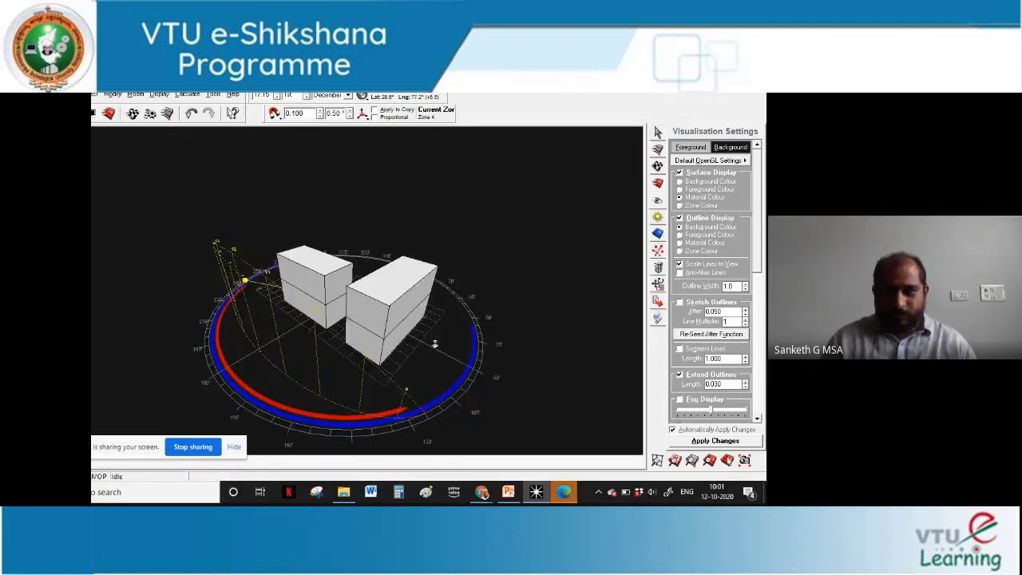
{"action": "right_click_drag", "start_coordinate": [435, 344], "coordinate": [506, 345]}
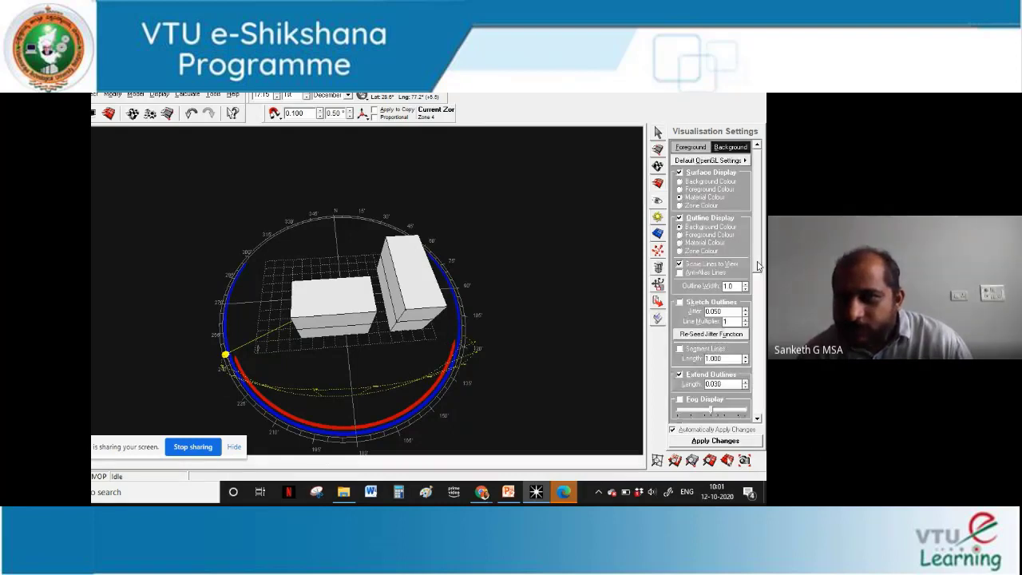
Look through the visualisation settings from the outline display options down to the shading effects
{"action": "left_click_drag", "start_coordinate": [758, 266], "coordinate": [758, 359]}
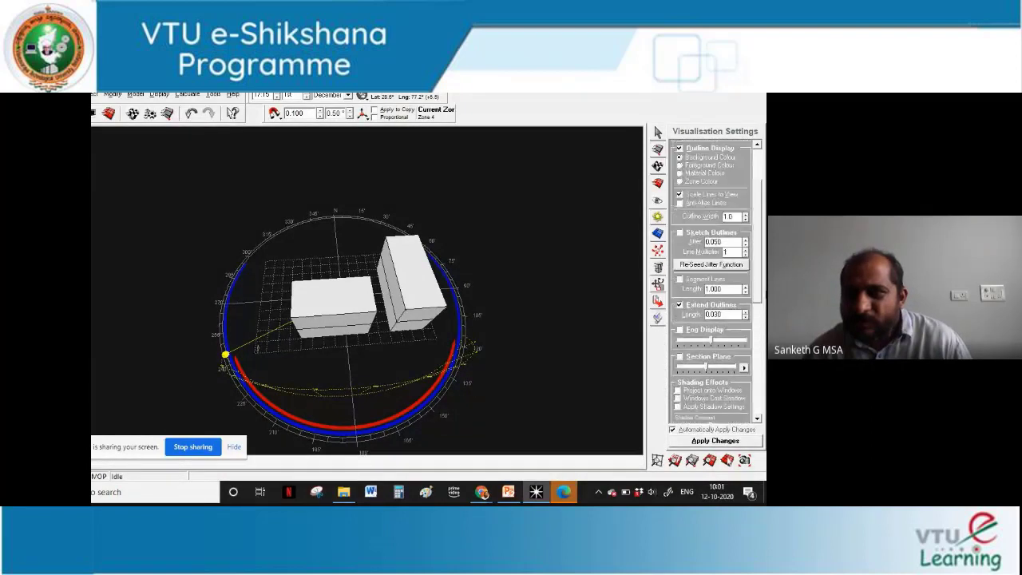
{"action": "scroll", "coordinate": [710, 279], "scroll_direction": "up", "scroll_amount": 1}
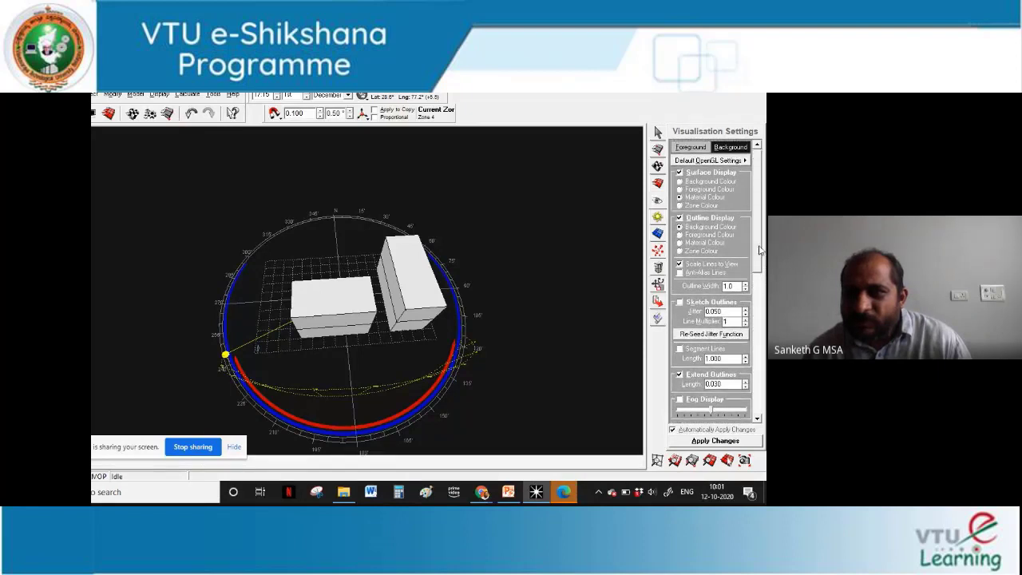
{"action": "left_click", "coordinate": [679, 228]}
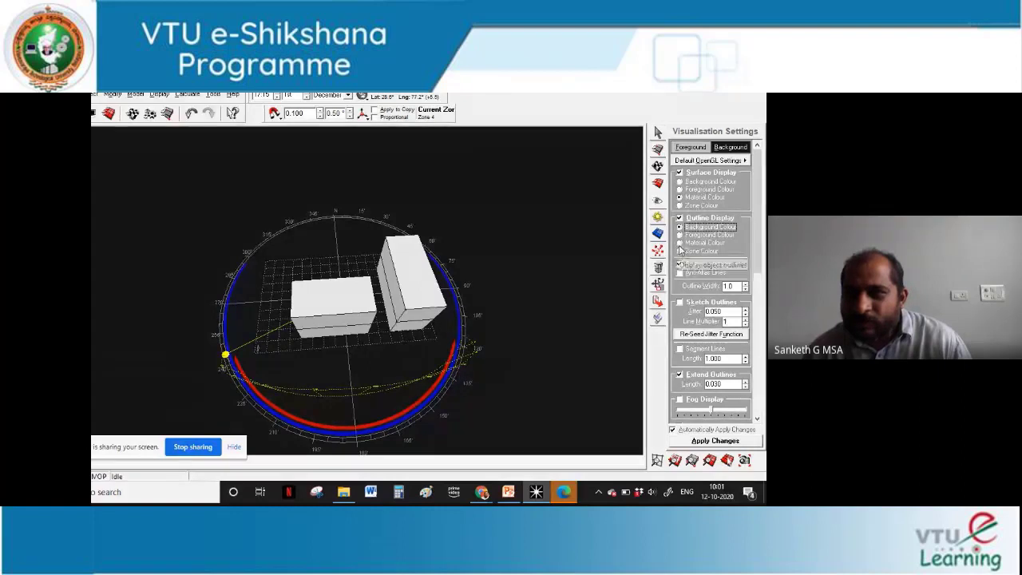
{"action": "left_click_drag", "start_coordinate": [753, 273], "coordinate": [757, 291]}
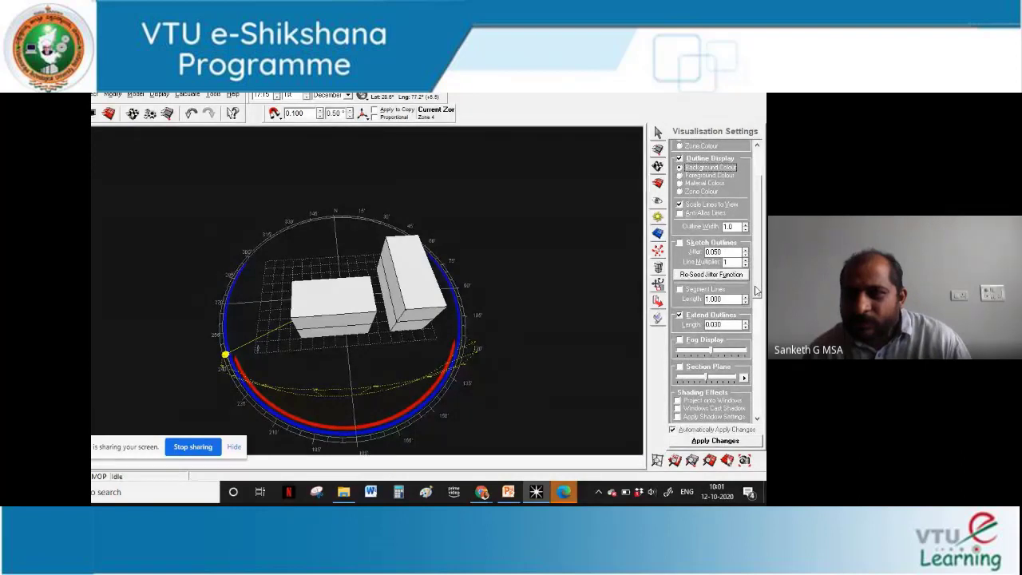
{"action": "left_click_drag", "start_coordinate": [757, 291], "coordinate": [751, 348]}
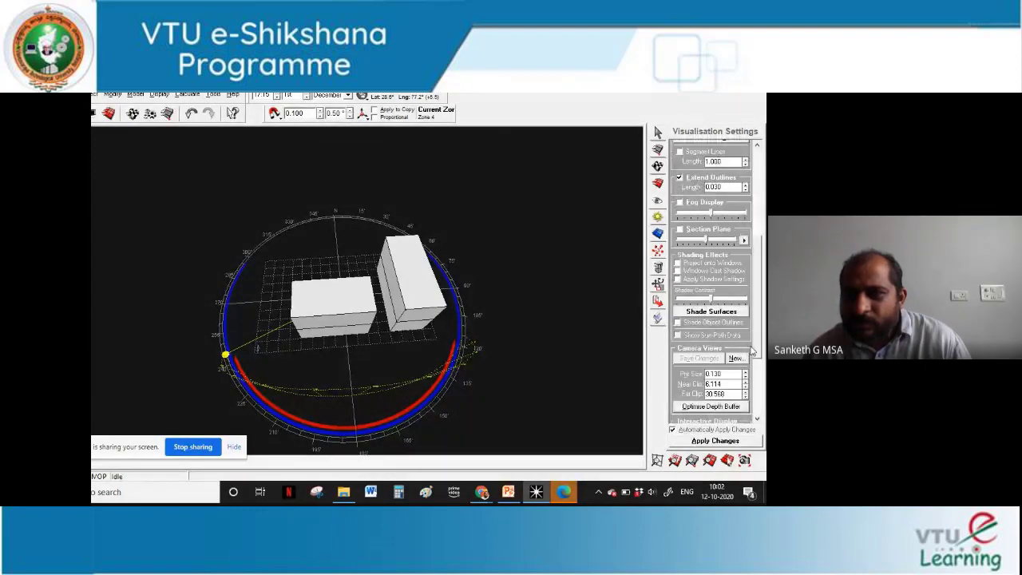
Shade the model surfaces and display the annual sun path together with the daily sun path around the zones
{"action": "left_click", "coordinate": [710, 314]}
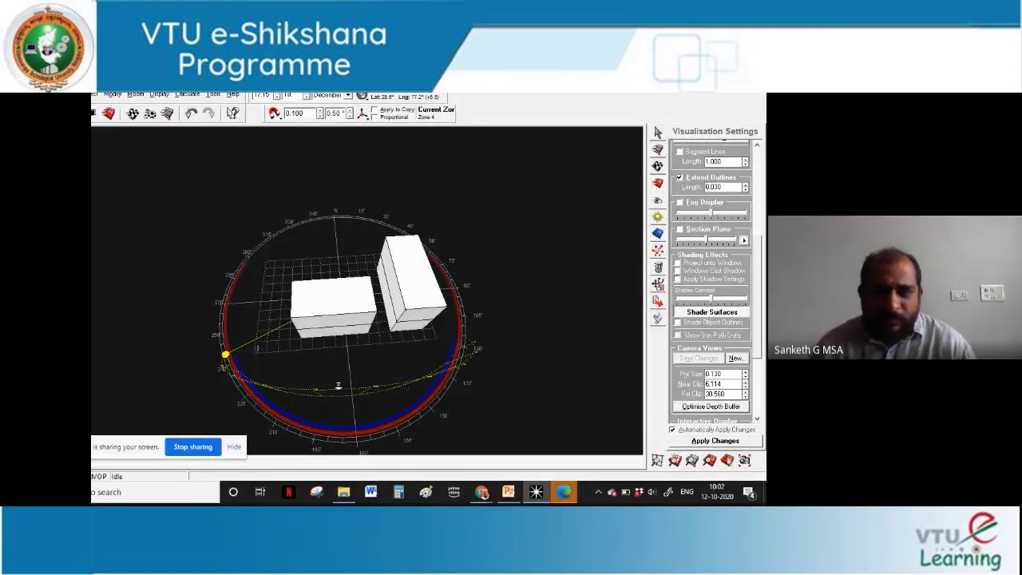
{"action": "left_click", "coordinate": [657, 218]}
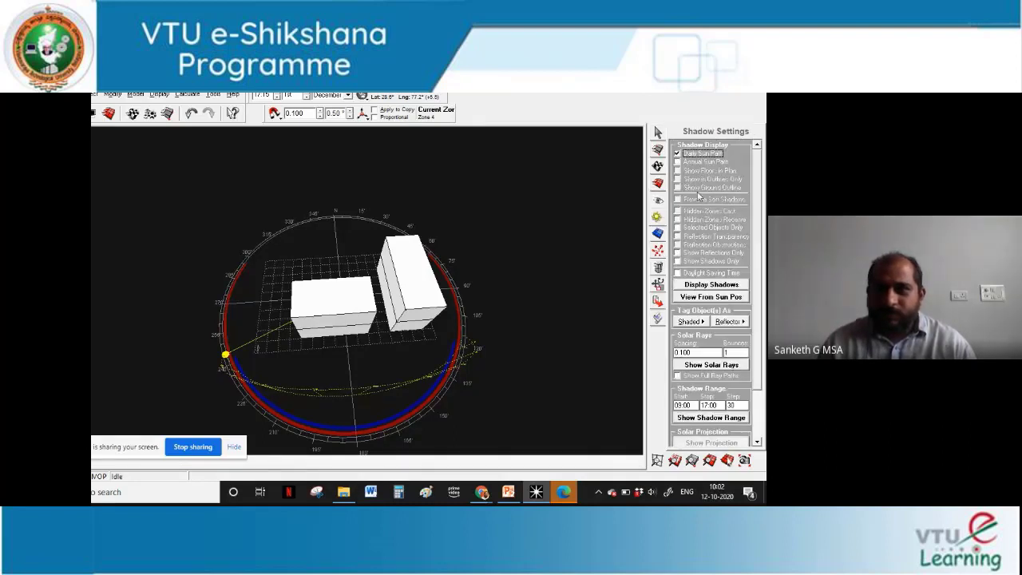
{"action": "left_click", "coordinate": [679, 162]}
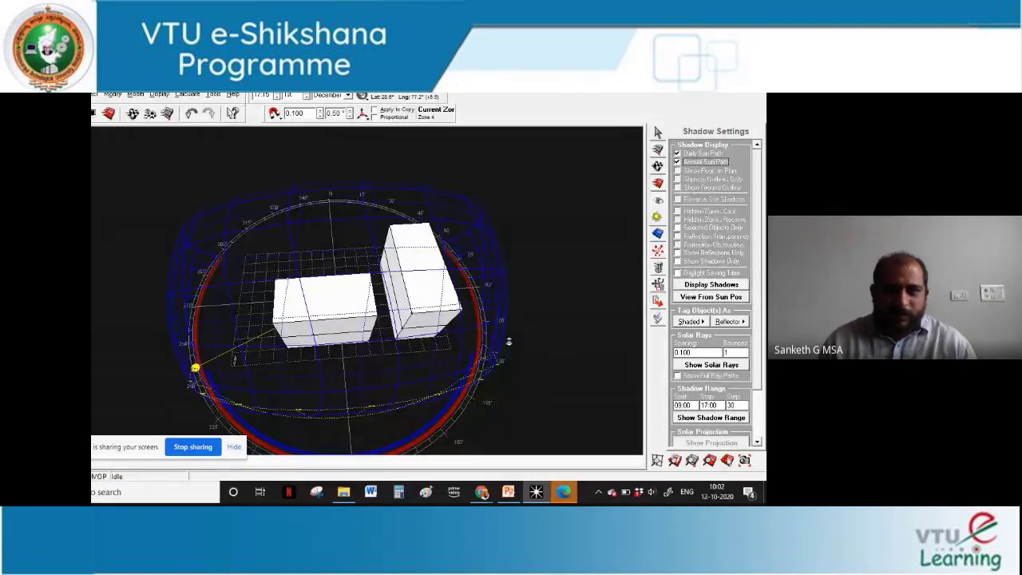
{"action": "right_click_drag", "start_coordinate": [509, 342], "coordinate": [353, 312]}
{"action": "scroll", "coordinate": [426, 387], "scroll_direction": "down", "scroll_amount": 2}
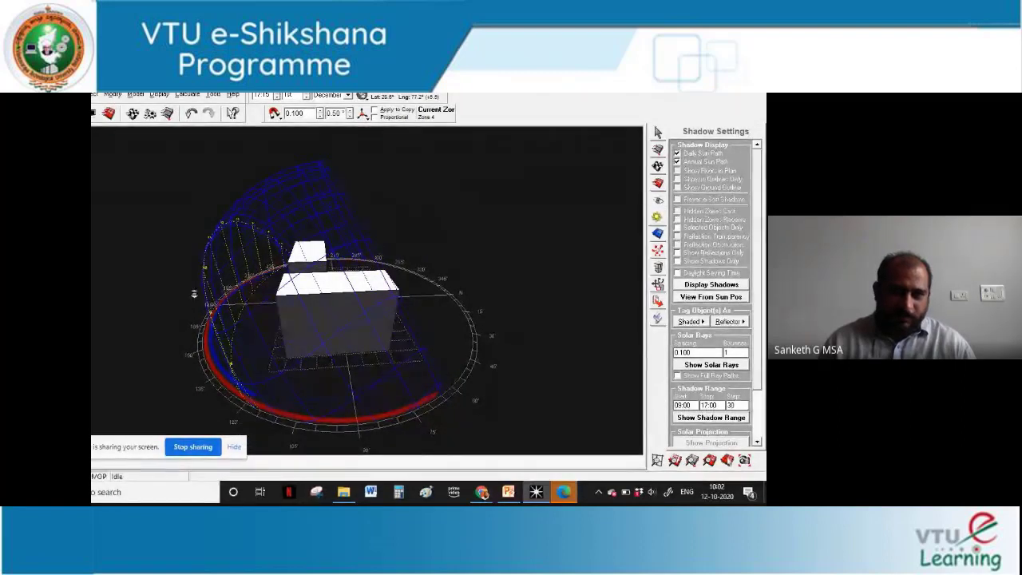
{"action": "mouse_move", "coordinate": [254, 372]}
{"action": "right_mouse_down"}
{"action": "mouse_move", "coordinate": [287, 349]}
{"action": "mouse_move", "coordinate": [275, 343]}
{"action": "right_mouse_up"}
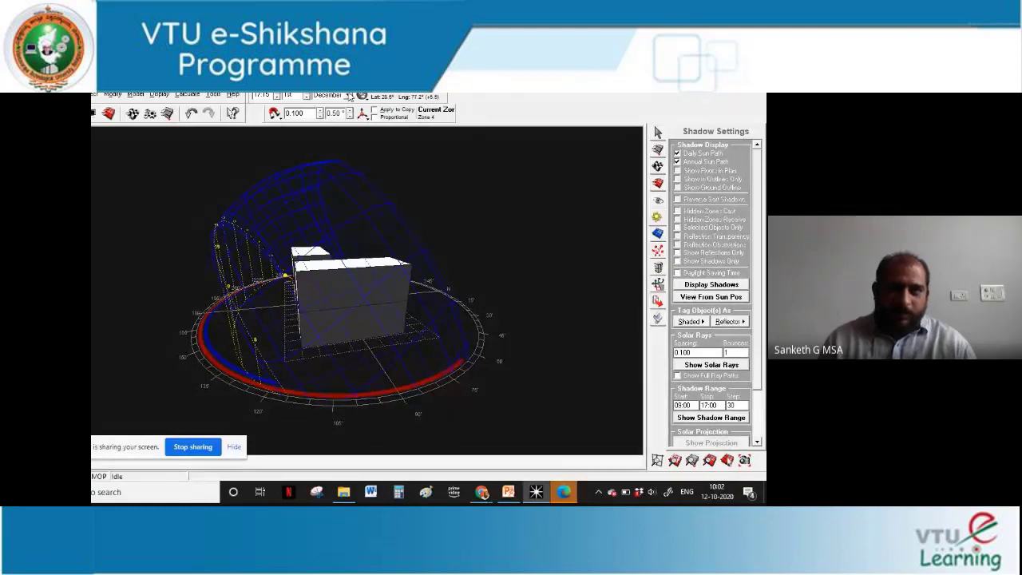
Compare the daily sun paths for June and March against the annual sun path around the two blocks
{"action": "left_click", "coordinate": [349, 96]}
{"action": "left_click", "coordinate": [328, 142]}
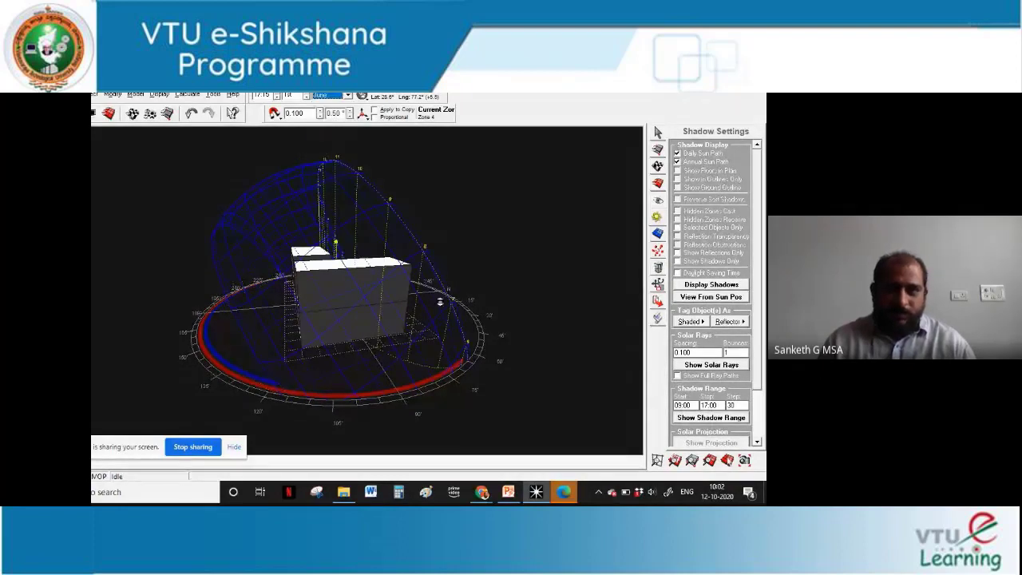
{"action": "left_click", "coordinate": [349, 97]}
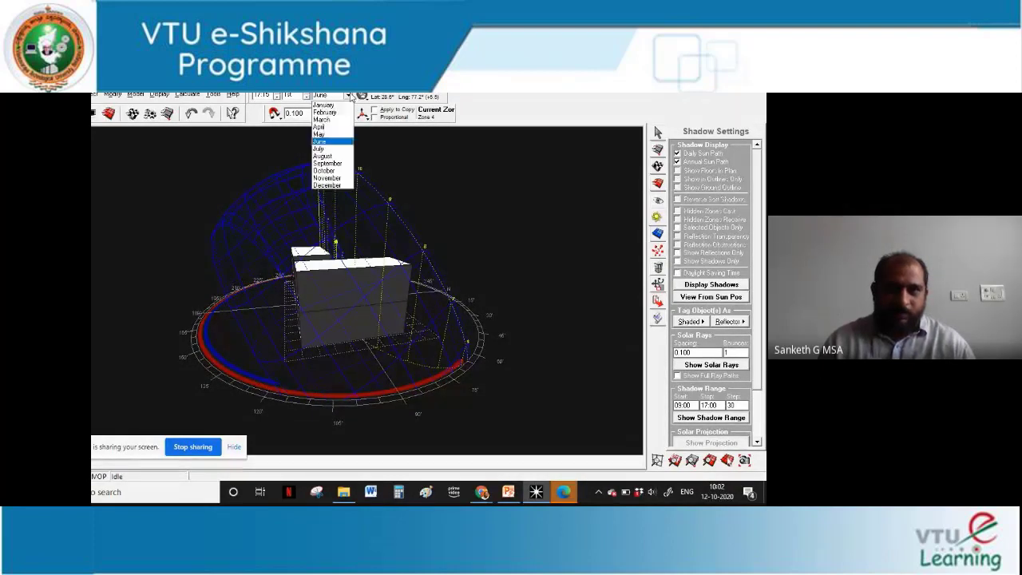
{"action": "left_click", "coordinate": [323, 120]}
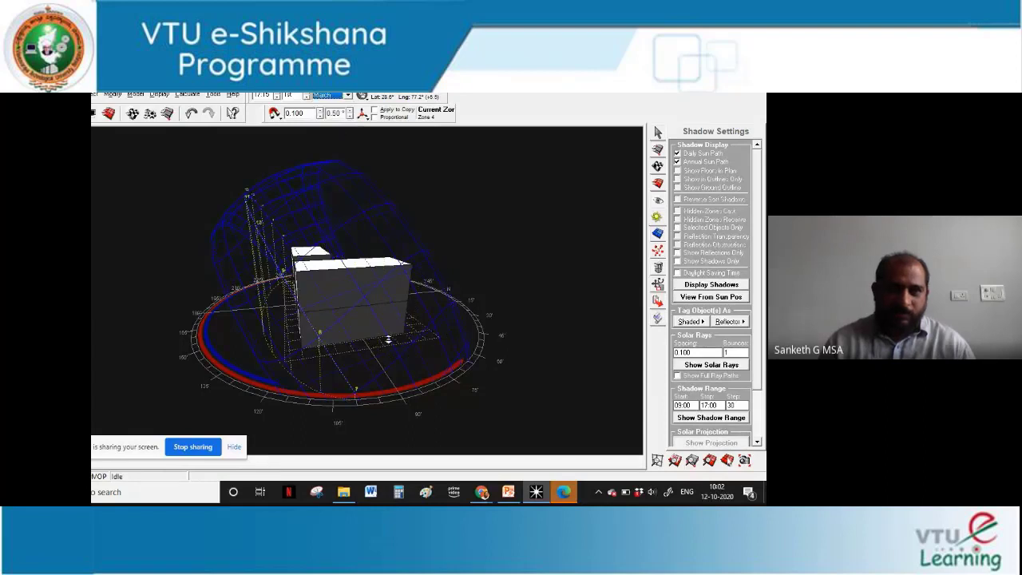
{"action": "right_click_drag", "start_coordinate": [389, 340], "coordinate": [437, 365]}
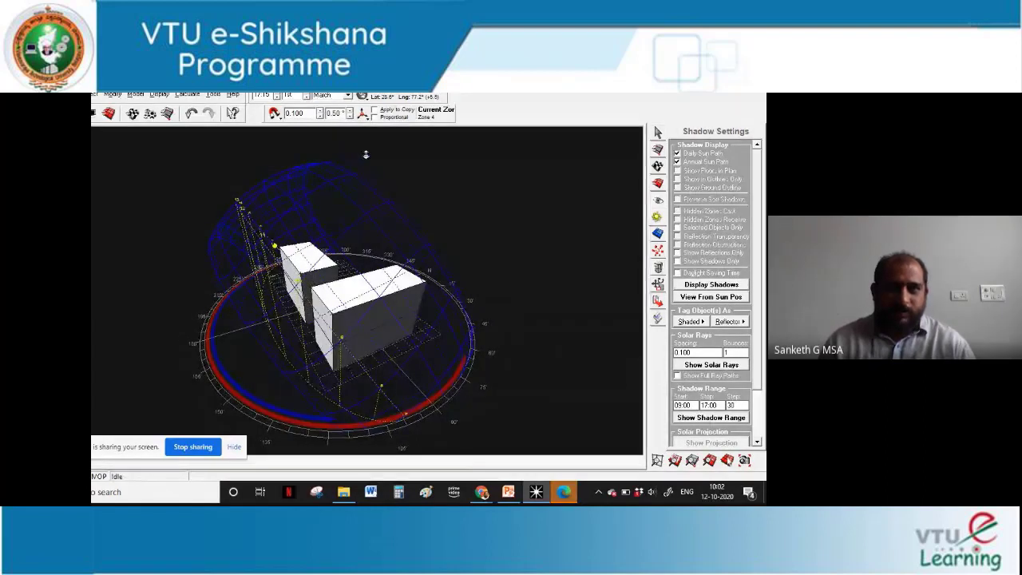
Compare the daily sun paths for October, January and February, ending on March
{"action": "left_click", "coordinate": [348, 95]}
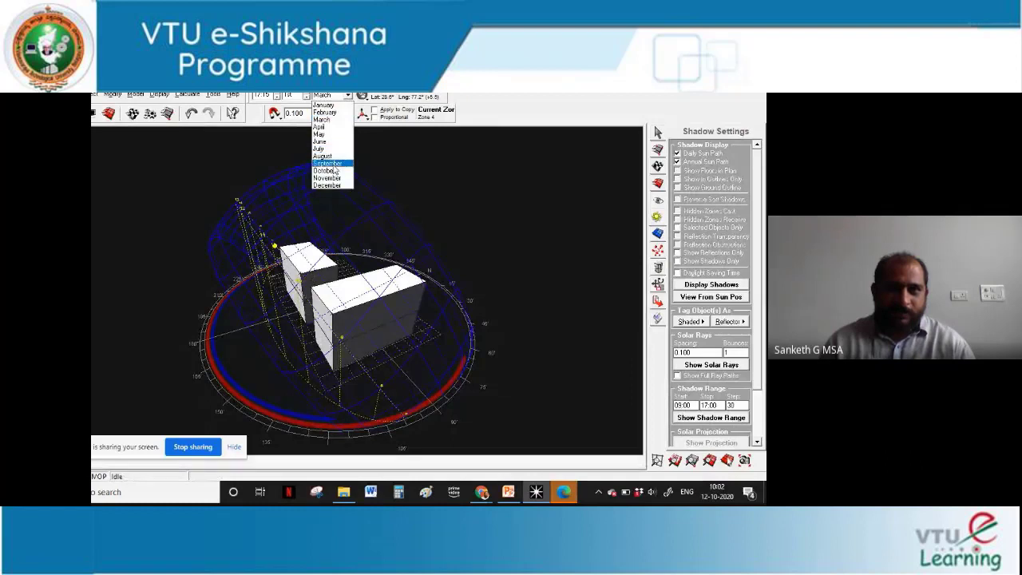
{"action": "left_click", "coordinate": [334, 170]}
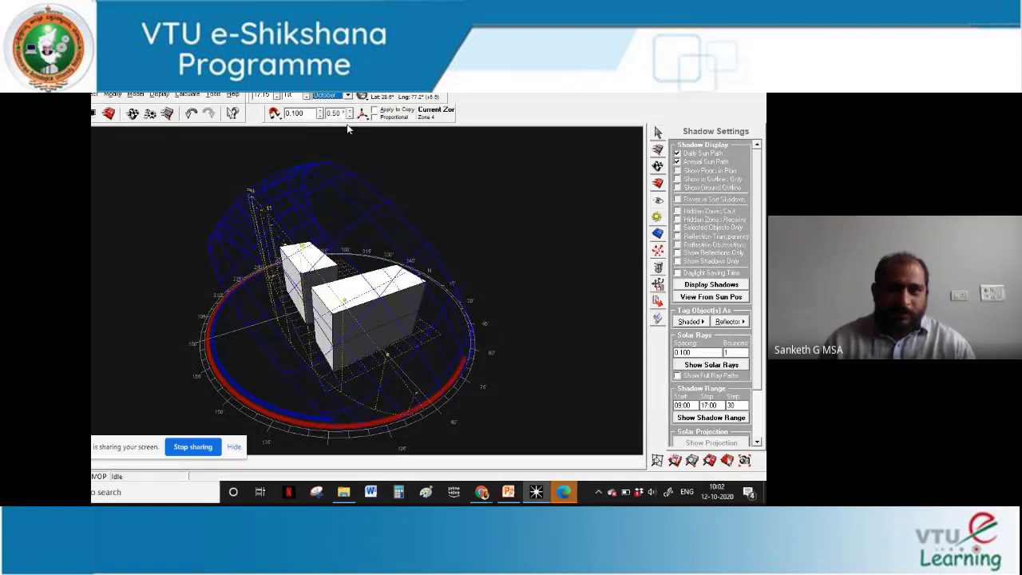
{"action": "left_click", "coordinate": [348, 95]}
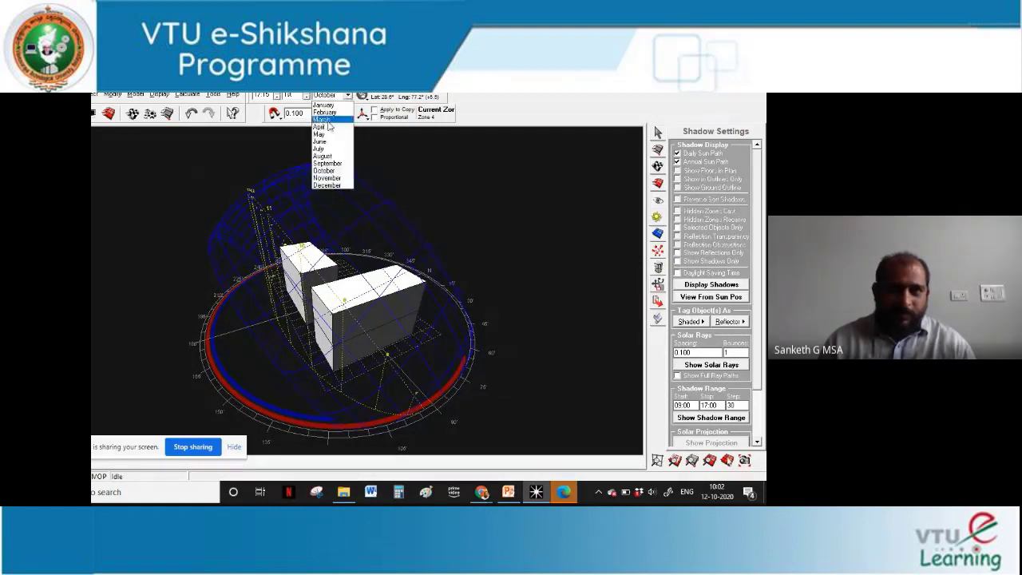
{"action": "left_click", "coordinate": [324, 105]}
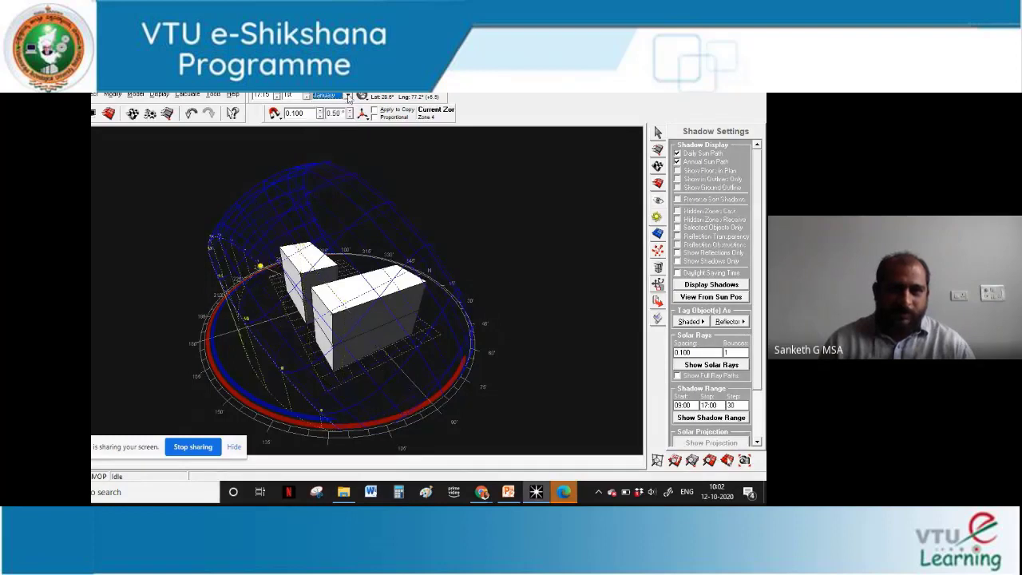
{"action": "left_click", "coordinate": [348, 95]}
{"action": "left_click", "coordinate": [335, 112]}
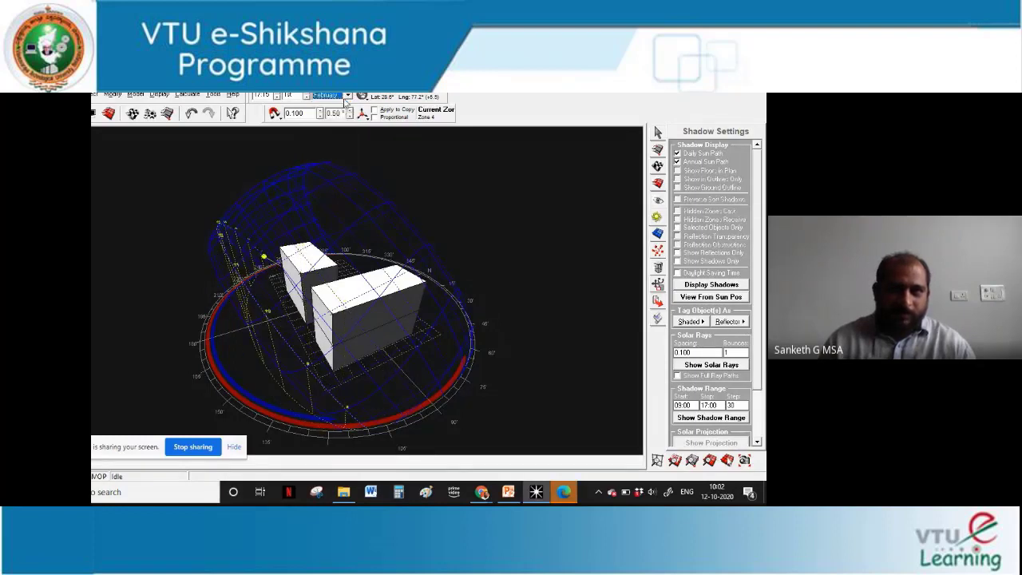
{"action": "left_click", "coordinate": [347, 95]}
{"action": "left_click", "coordinate": [335, 120]}
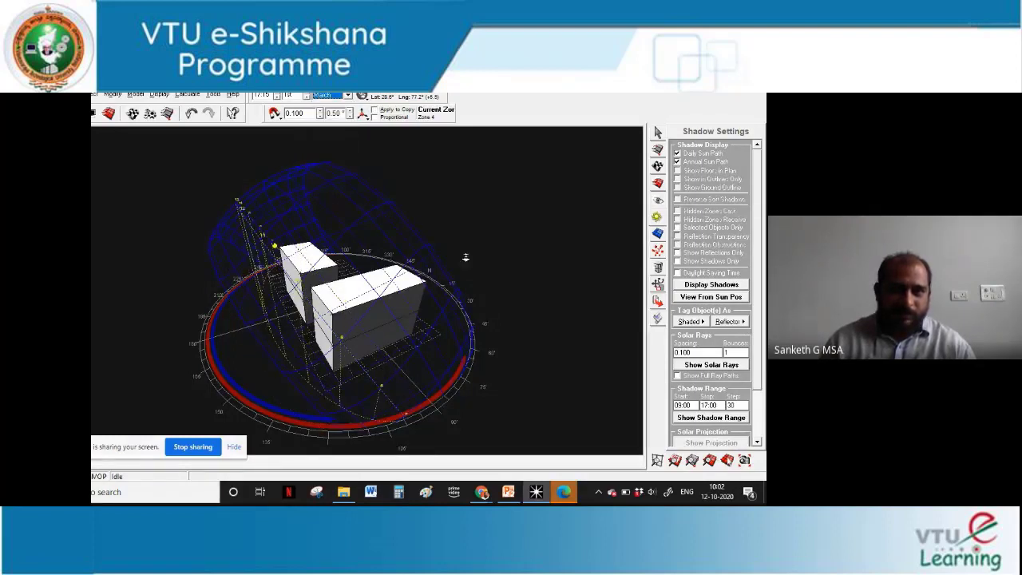
Step the sun path month through June and July to September and view the zones from the opposite side
{"action": "left_click", "coordinate": [348, 95]}
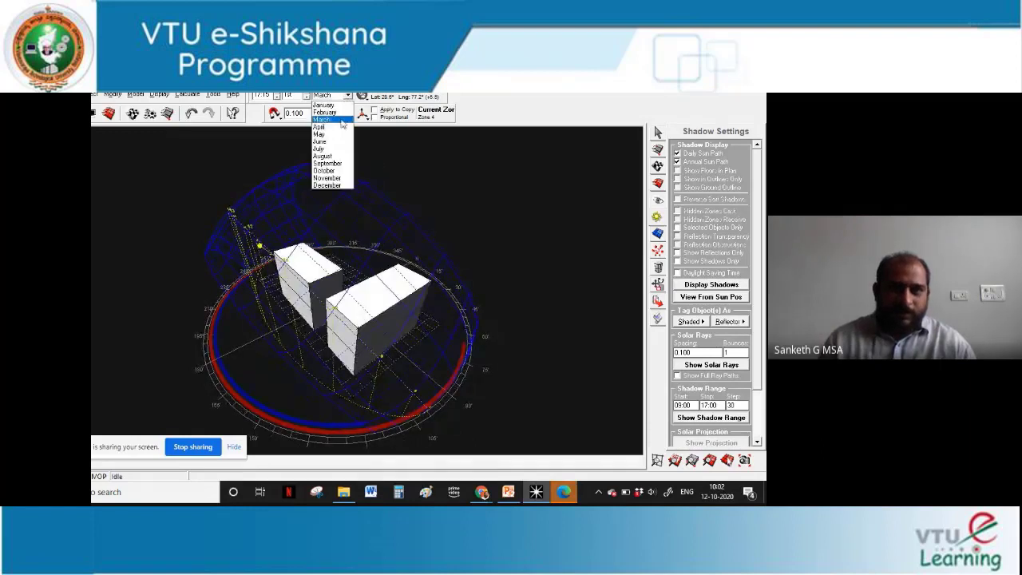
{"action": "left_click", "coordinate": [341, 141]}
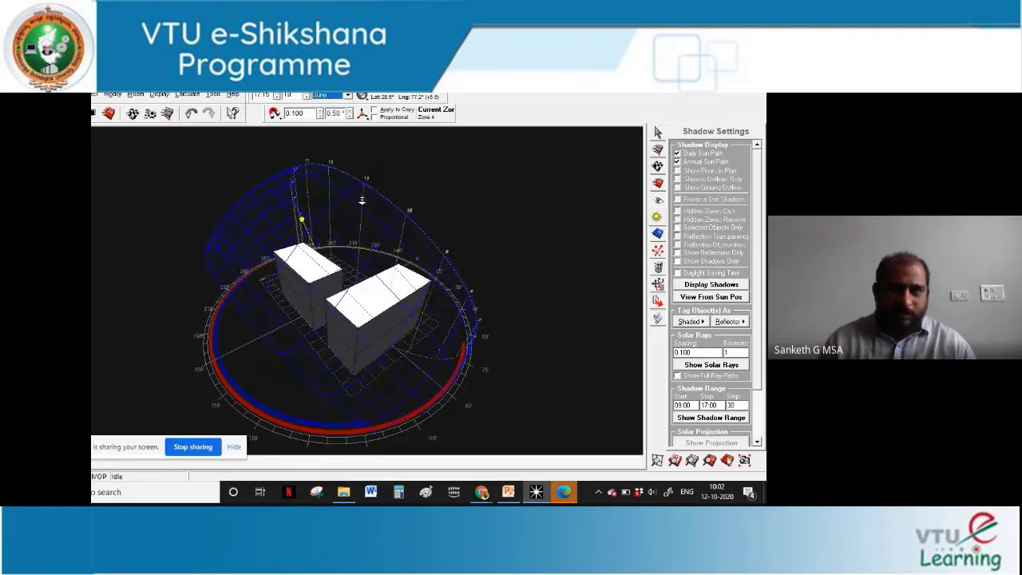
{"action": "left_click", "coordinate": [348, 96]}
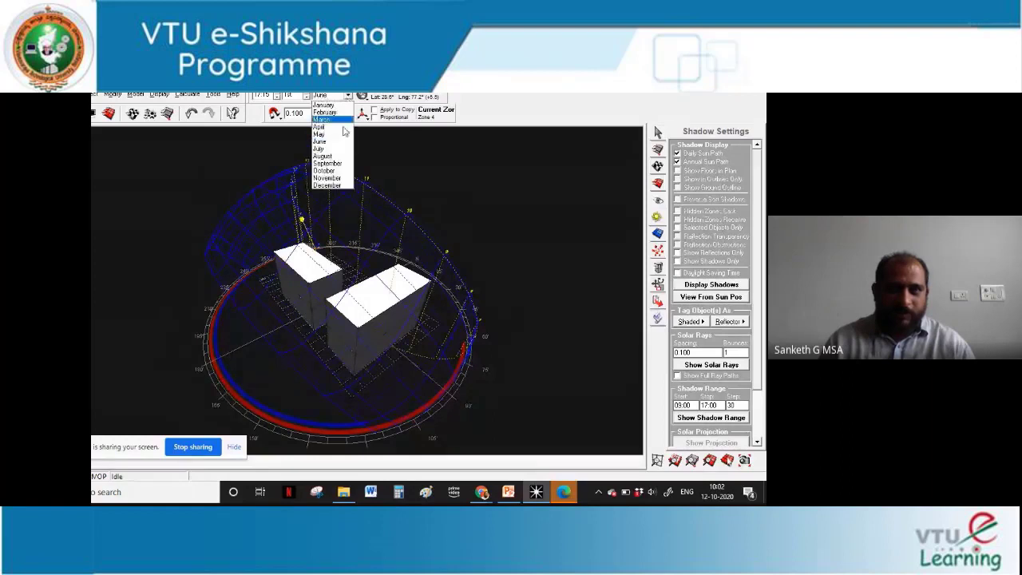
{"action": "left_click", "coordinate": [339, 149]}
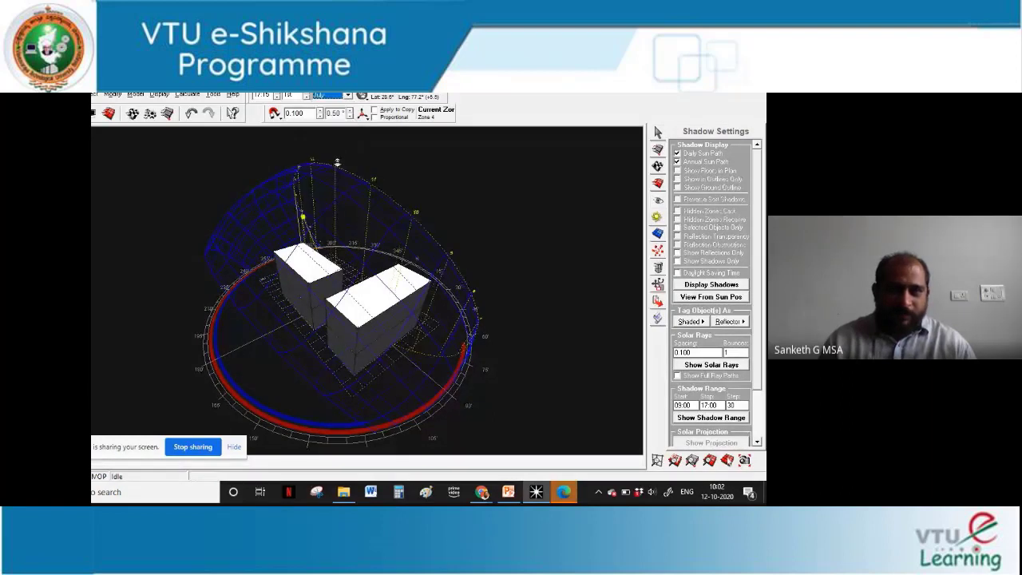
{"action": "left_click", "coordinate": [348, 96]}
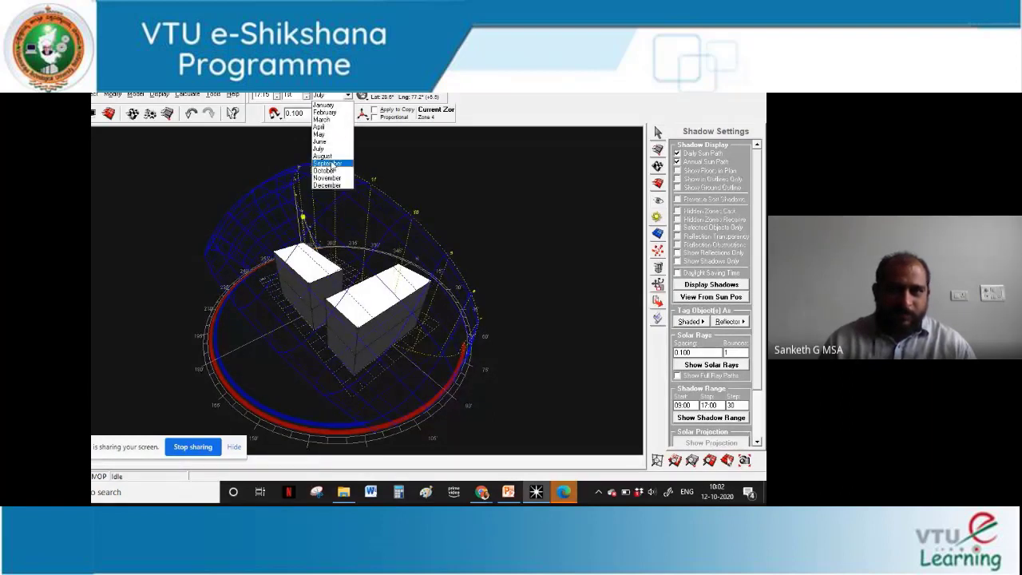
{"action": "left_click", "coordinate": [332, 164]}
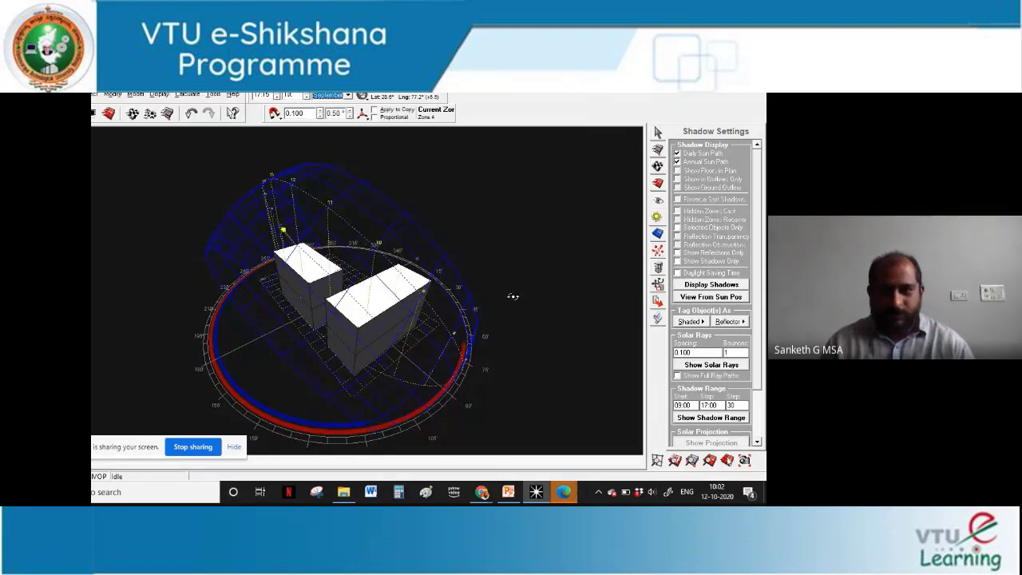
{"action": "mouse_move", "coordinate": [513, 296]}
{"action": "right_mouse_down"}
{"action": "mouse_move", "coordinate": [479, 322]}
{"action": "mouse_move", "coordinate": [455, 294]}
{"action": "mouse_move", "coordinate": [444, 301]}
{"action": "right_mouse_up"}
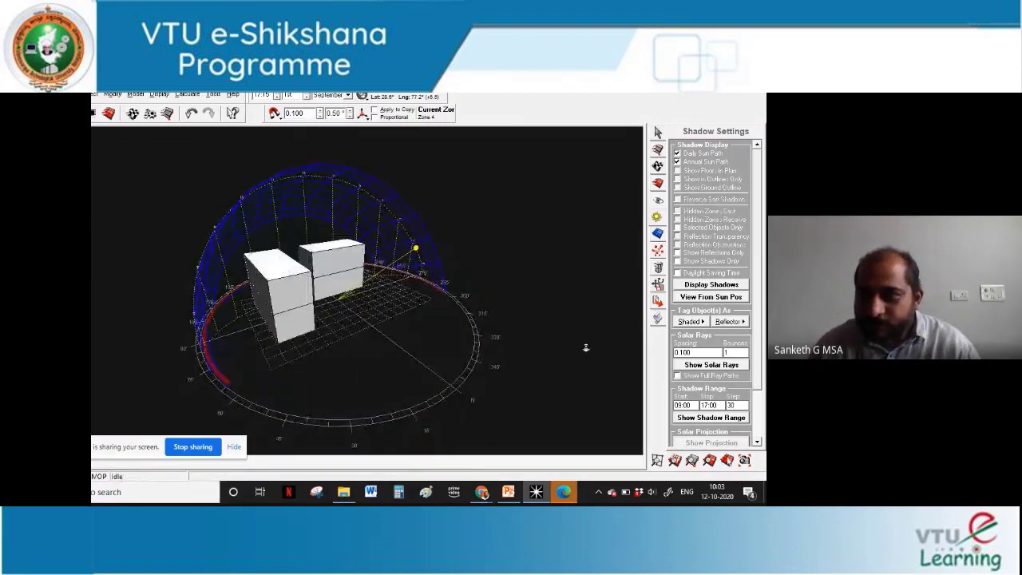
{"action": "right_click_drag", "start_coordinate": [584, 358], "coordinate": [604, 350]}
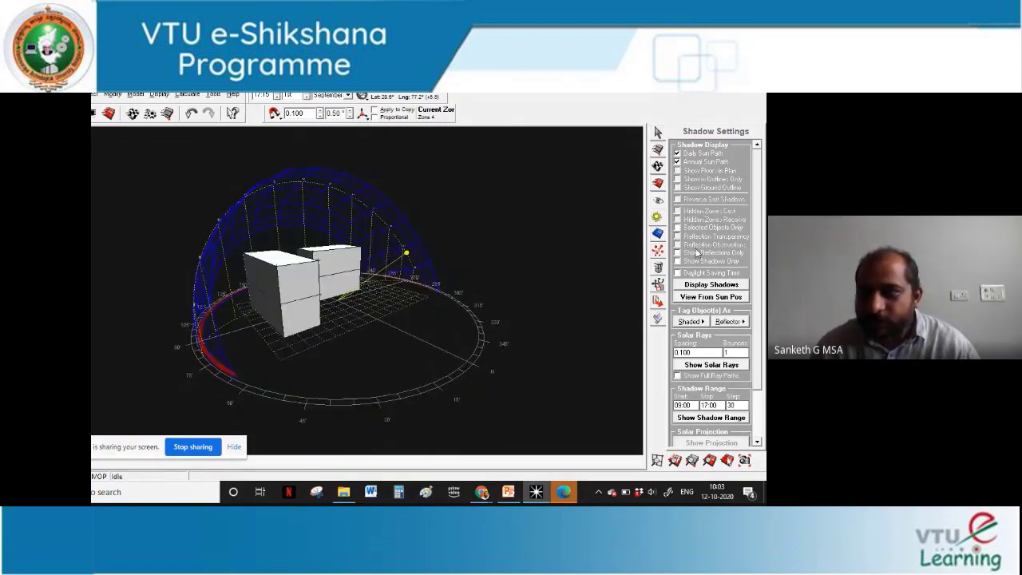
Play the hourly shadow animation for September and examine the sun's position relative to both blocks
{"action": "scroll", "coordinate": [715, 375], "scroll_direction": "down", "scroll_amount": 3}
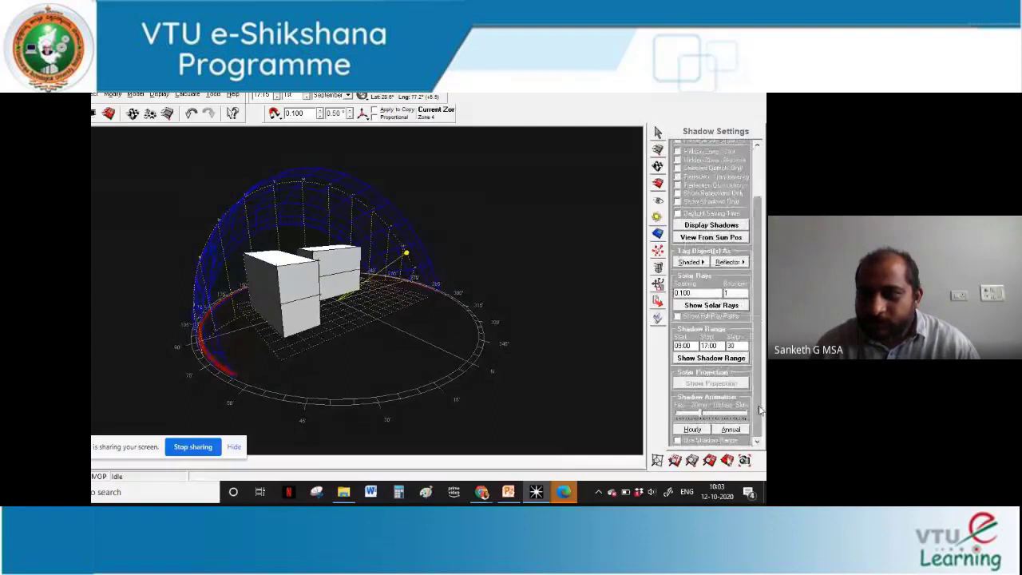
{"action": "left_click", "coordinate": [693, 430]}
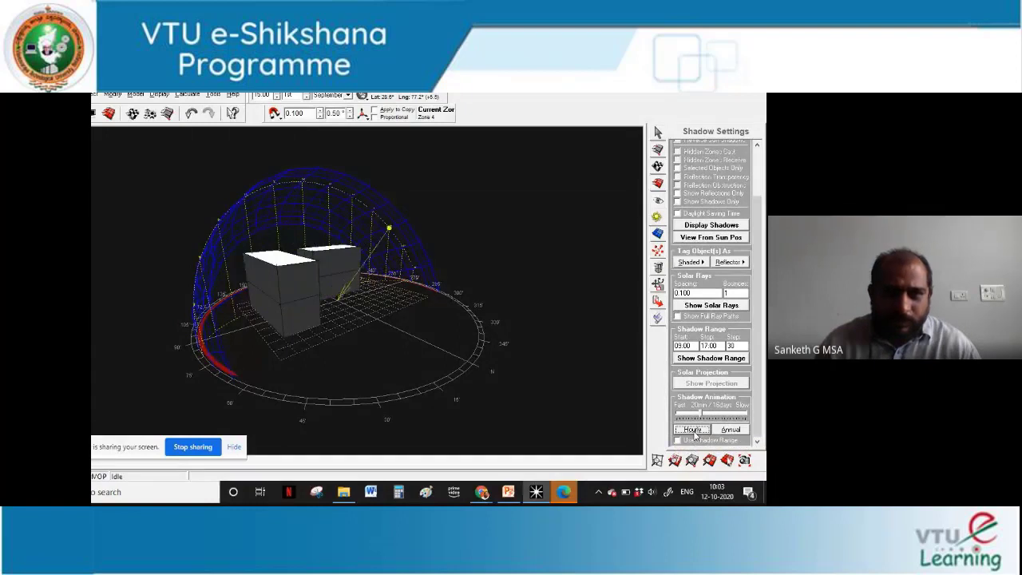
{"action": "right_click_drag", "start_coordinate": [423, 342], "coordinate": [402, 329]}
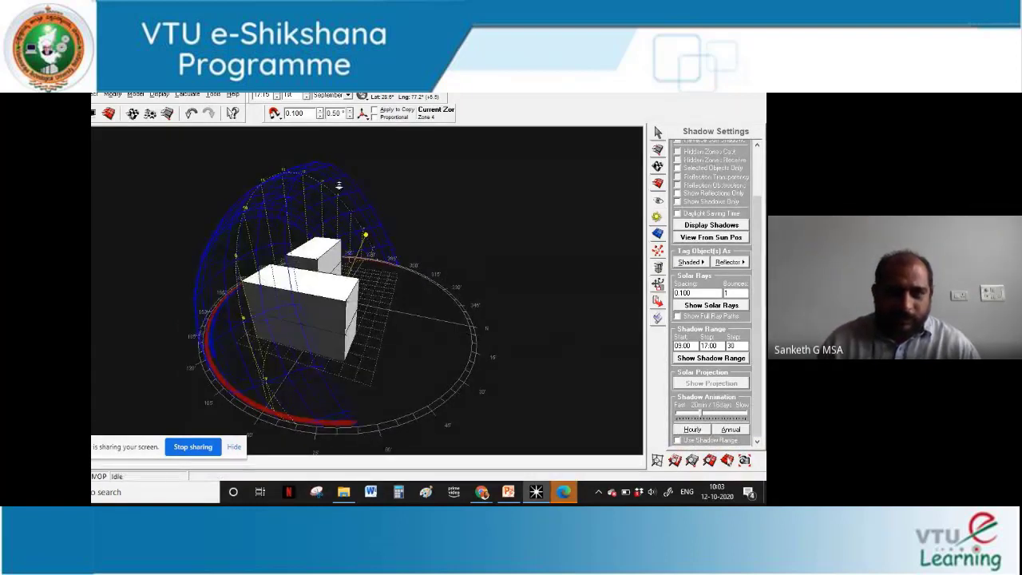
{"action": "mouse_move", "coordinate": [363, 295]}
{"action": "right_mouse_down"}
{"action": "mouse_move", "coordinate": [428, 308]}
{"action": "mouse_move", "coordinate": [396, 359]}
{"action": "mouse_move", "coordinate": [412, 334]}
{"action": "mouse_move", "coordinate": [375, 316]}
{"action": "mouse_move", "coordinate": [369, 279]}
{"action": "mouse_move", "coordinate": [345, 258]}
{"action": "right_mouse_up"}
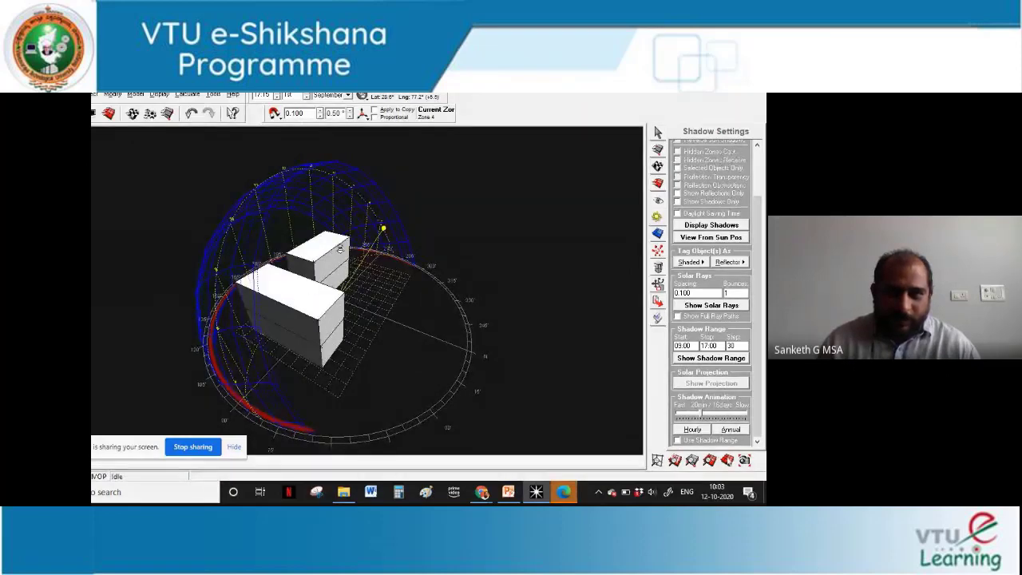
{"action": "right_click_drag", "start_coordinate": [357, 292], "coordinate": [362, 249]}
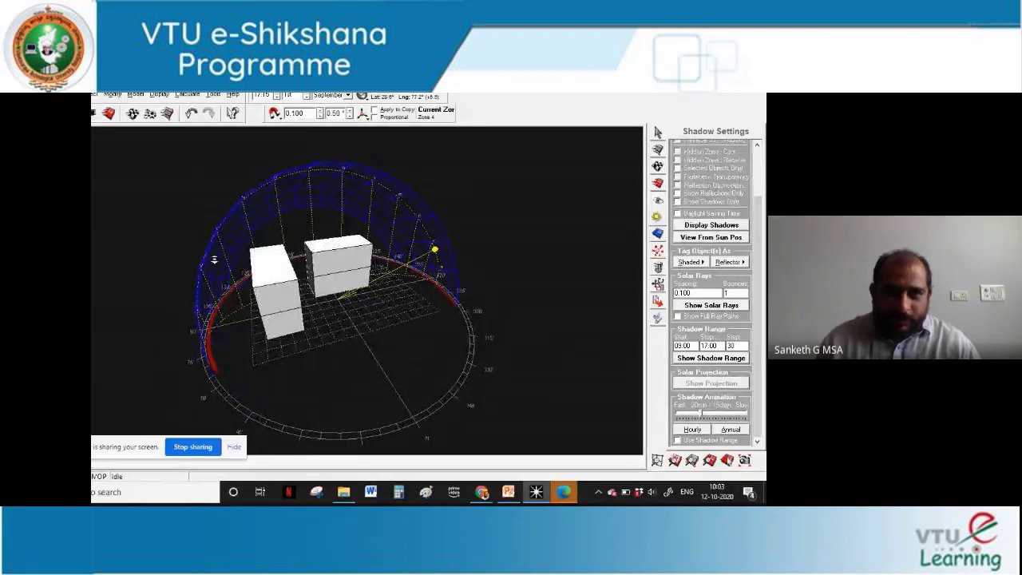
Move the sun along the September path to 13:30 and inspect the block faces from several sides
{"action": "mouse_move", "coordinate": [435, 250]}
{"action": "left_mouse_down"}
{"action": "mouse_move", "coordinate": [419, 254]}
{"action": "mouse_move", "coordinate": [415, 222]}
{"action": "mouse_move", "coordinate": [365, 178]}
{"action": "mouse_move", "coordinate": [341, 177]}
{"action": "mouse_move", "coordinate": [358, 185]}
{"action": "left_mouse_up"}
{"action": "right_click_drag", "start_coordinate": [435, 307], "coordinate": [332, 308]}
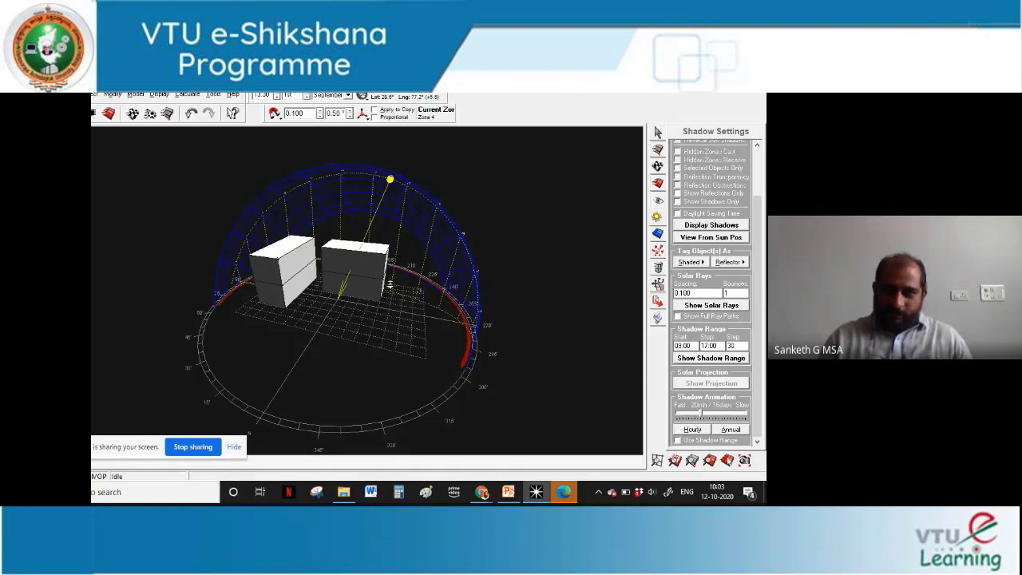
{"action": "middle_click_drag", "start_coordinate": [390, 285], "coordinate": [353, 287]}
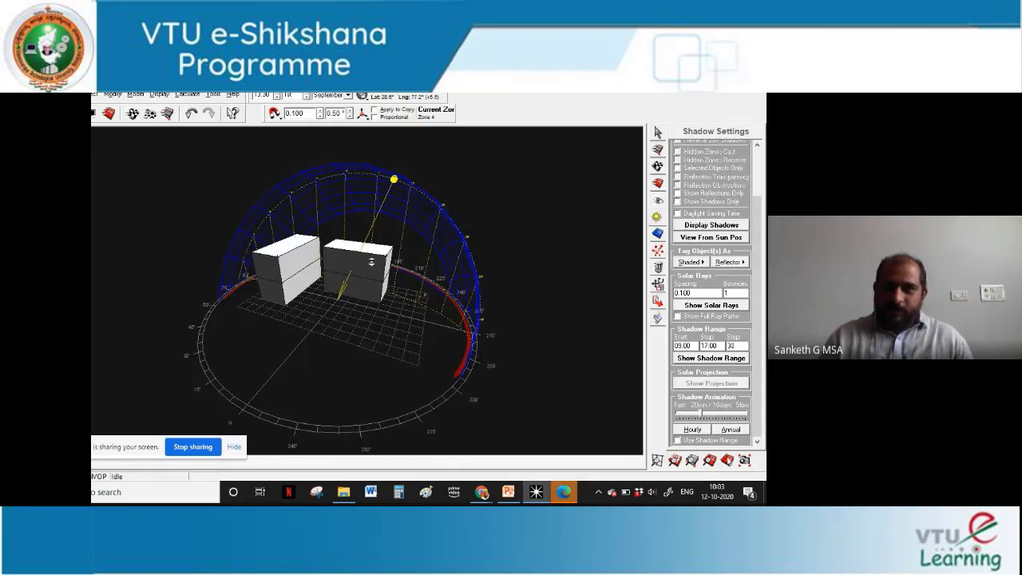
{"action": "middle_click_drag", "start_coordinate": [440, 284], "coordinate": [343, 311]}
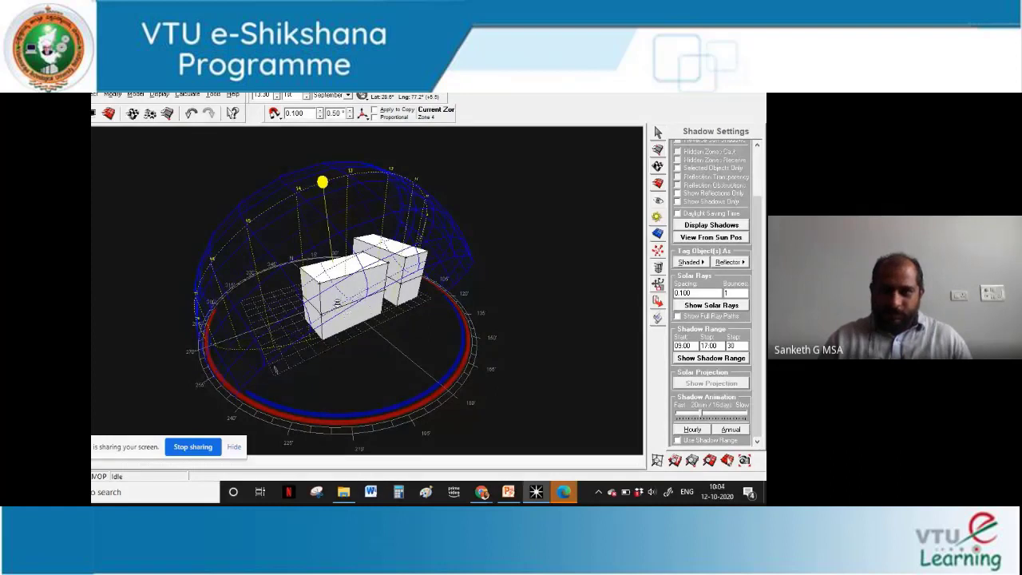
{"action": "right_click_drag", "start_coordinate": [336, 303], "coordinate": [353, 310]}
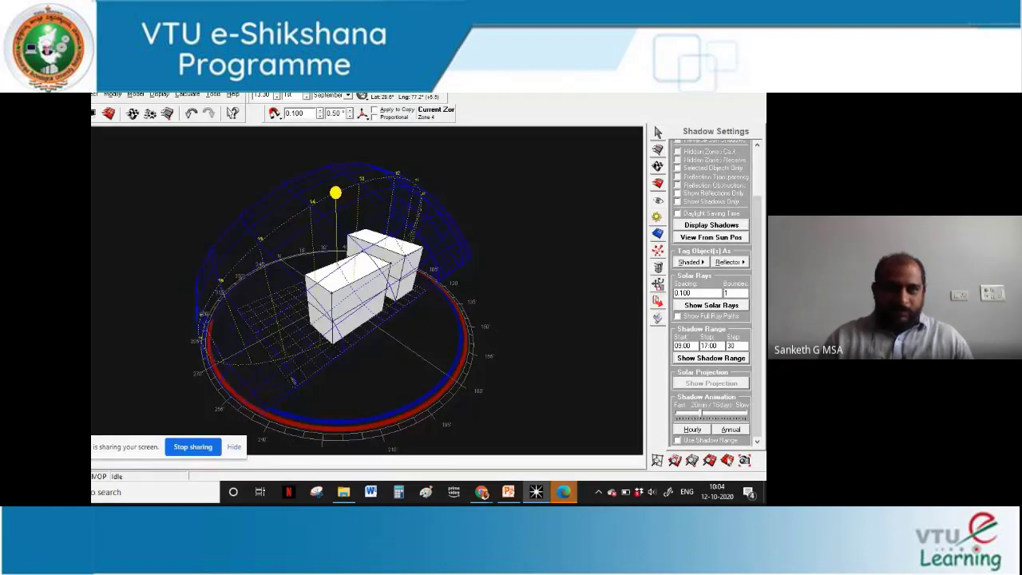
In the 3D editor, draw a horizontal 6 by 2.1 m plane at height 4.8, projecting from the long side of the east-west block's roof
{"action": "key", "text": "F2"}
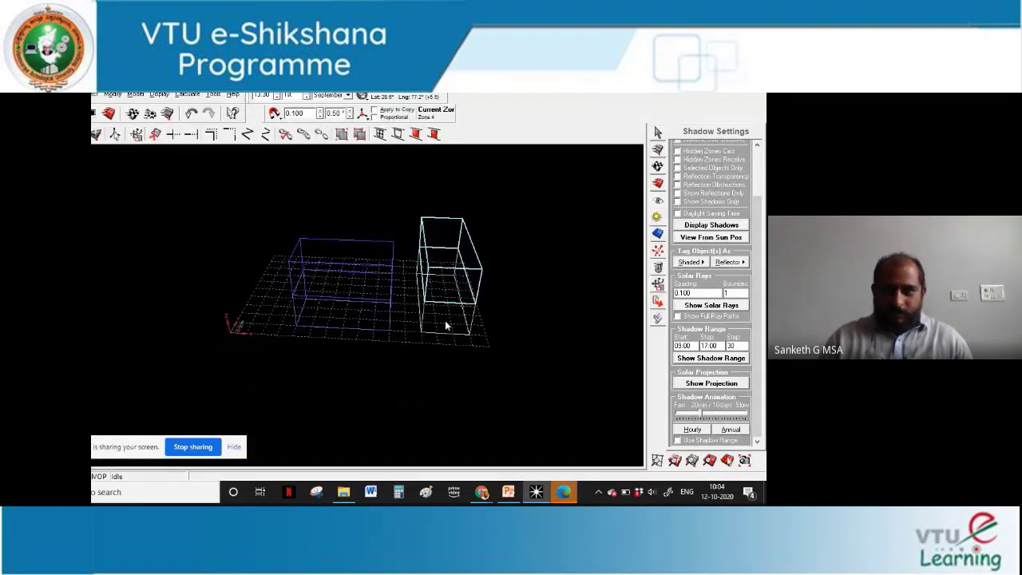
{"action": "middle_click_drag", "start_coordinate": [444, 320], "coordinate": [376, 338]}
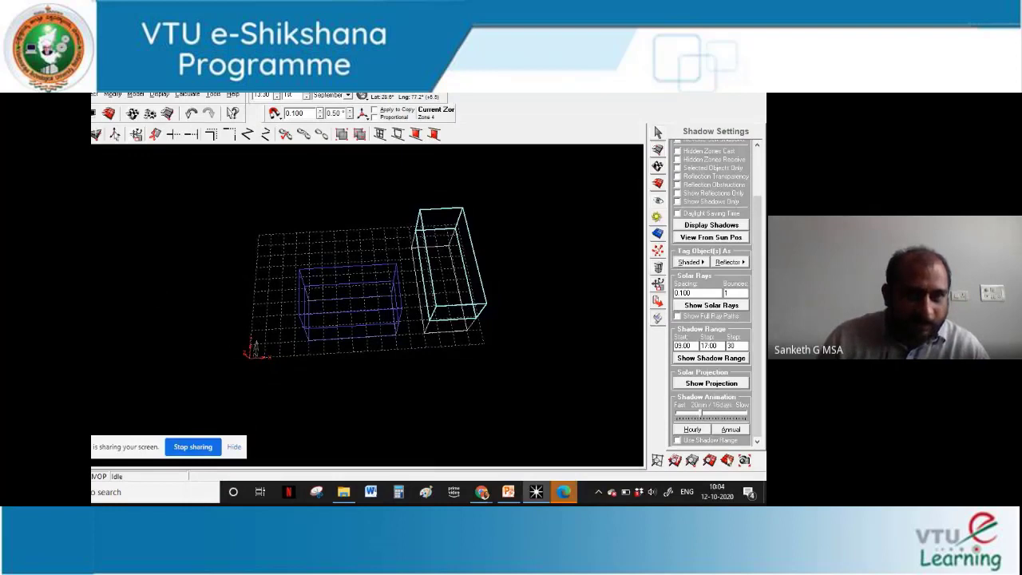
{"action": "left_click", "coordinate": [84, 231]}
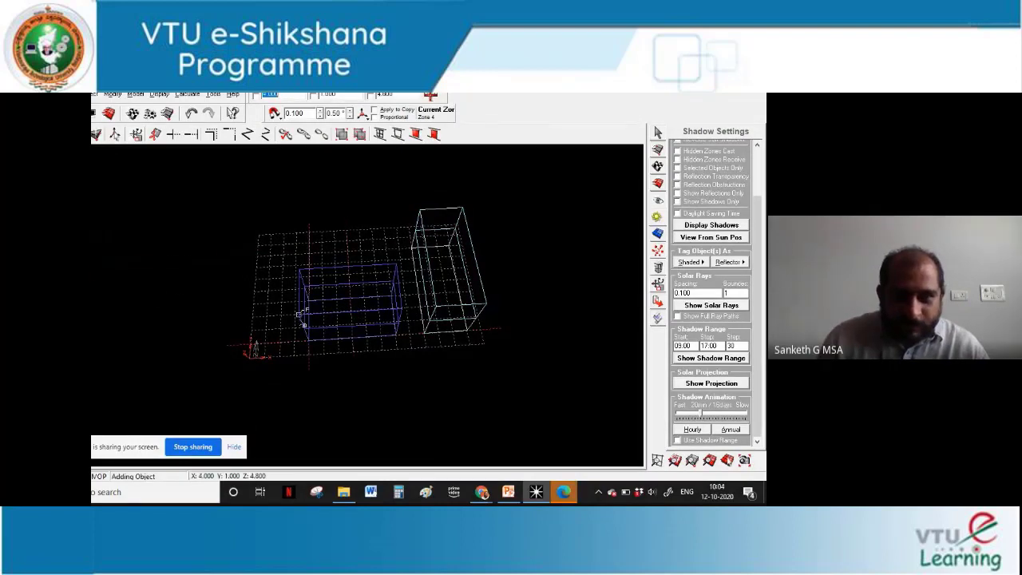
{"action": "left_click", "coordinate": [302, 313]}
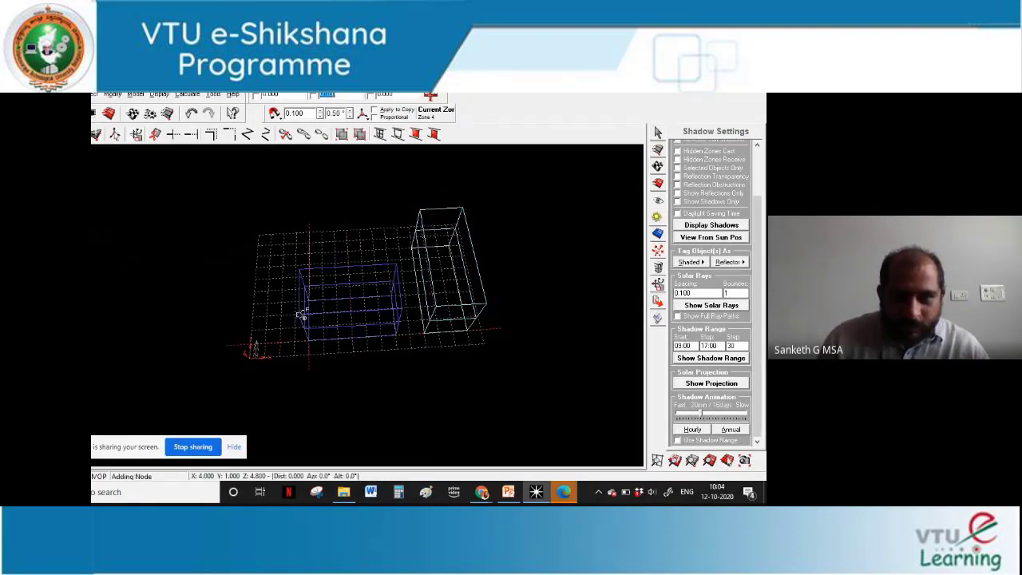
{"action": "left_click", "coordinate": [307, 354]}
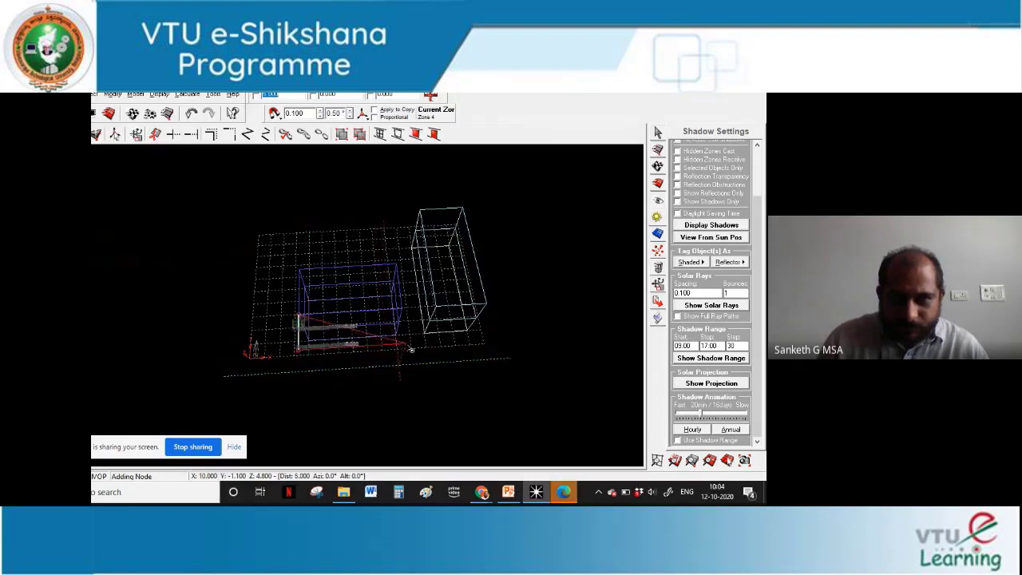
{"action": "left_click", "coordinate": [410, 349]}
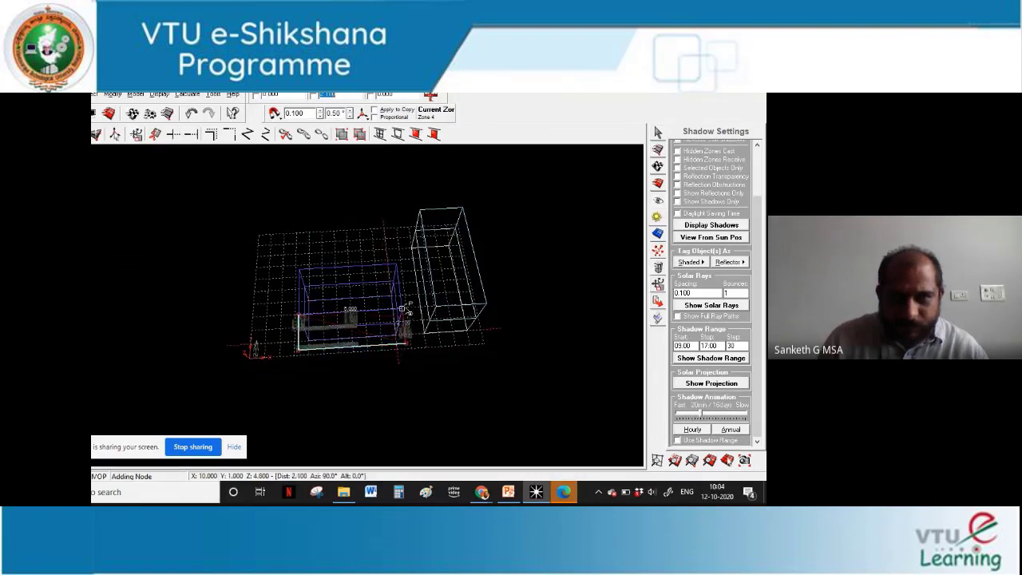
{"action": "left_click", "coordinate": [402, 308]}
{"action": "key", "text": "Escape"}
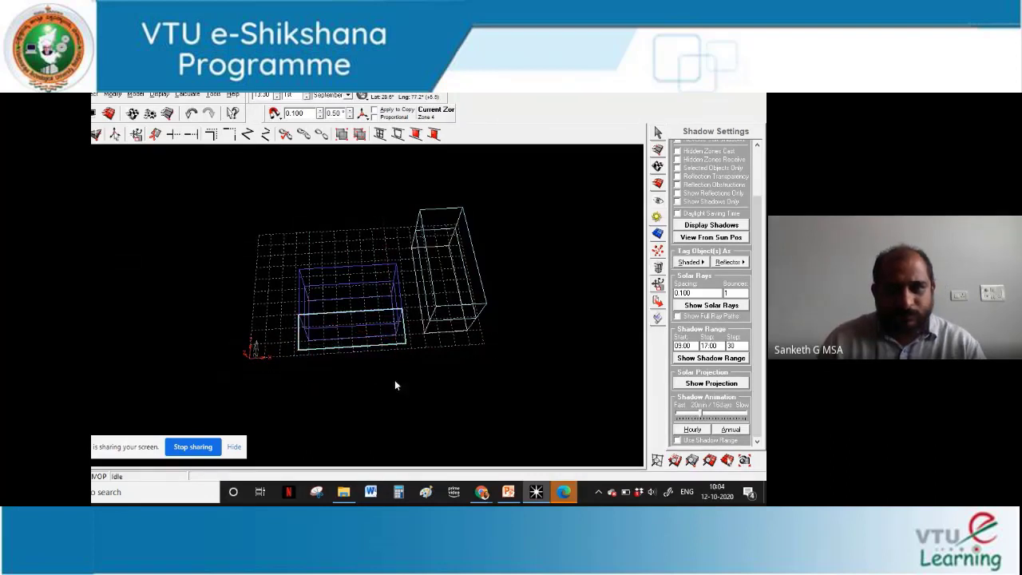
Inspect the new overhang in the wireframe and shaded views, and move the September sun to 14:15
{"action": "right_click_drag", "start_coordinate": [394, 379], "coordinate": [391, 302]}
{"action": "middle_click_drag", "start_coordinate": [390, 301], "coordinate": [395, 324]}
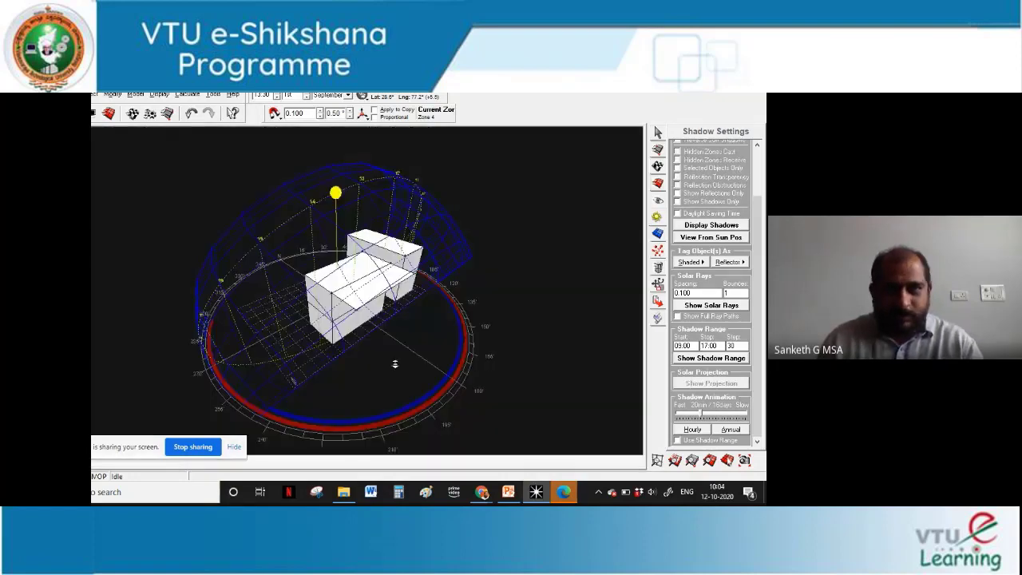
{"action": "right_click_drag", "start_coordinate": [395, 365], "coordinate": [442, 321]}
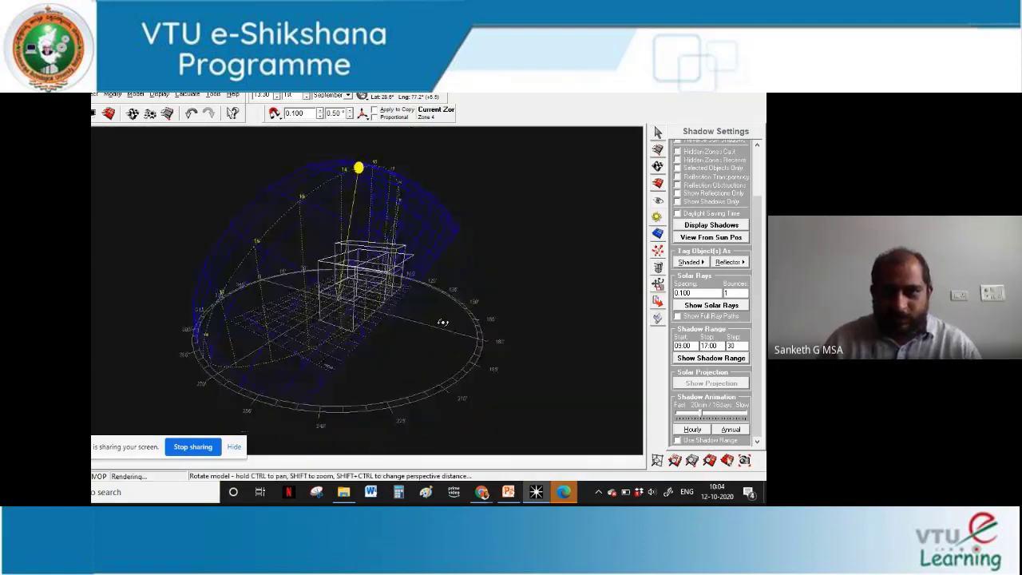
{"action": "middle_click_drag", "start_coordinate": [443, 321], "coordinate": [447, 317]}
{"action": "right_click_drag", "start_coordinate": [391, 286], "coordinate": [348, 266]}
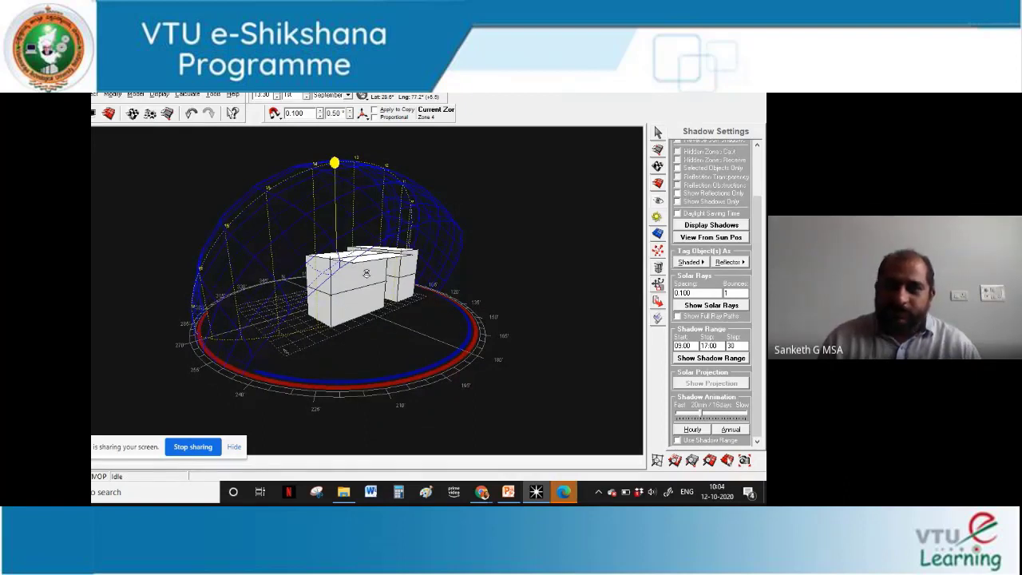
{"action": "right_click_drag", "start_coordinate": [365, 273], "coordinate": [448, 320]}
{"action": "left_click_drag", "start_coordinate": [384, 184], "coordinate": [436, 236]}
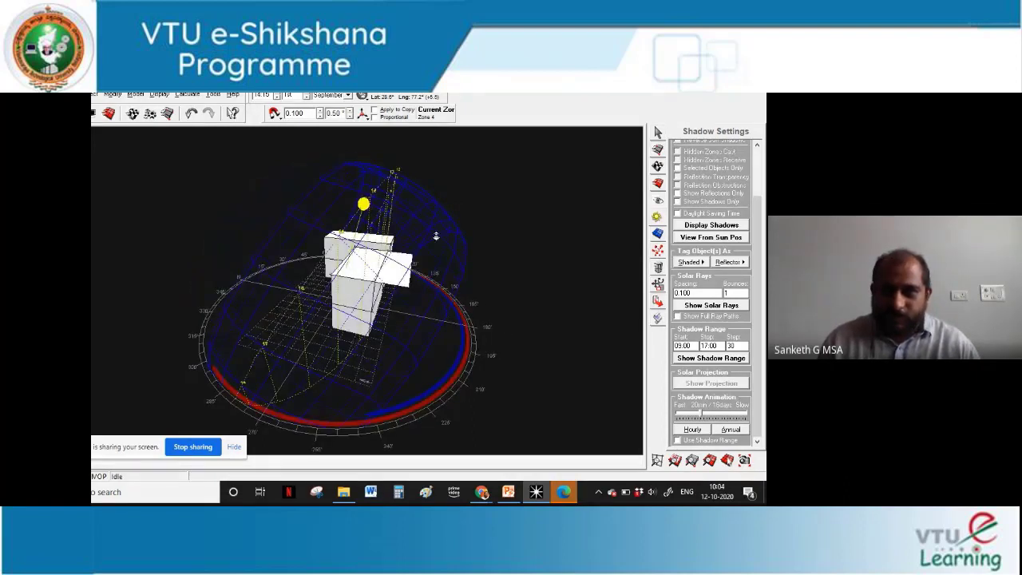
Compare the daily sun paths over the overhang for December, August and June, ending on March
{"action": "left_click", "coordinate": [348, 97]}
{"action": "left_click", "coordinate": [341, 185]}
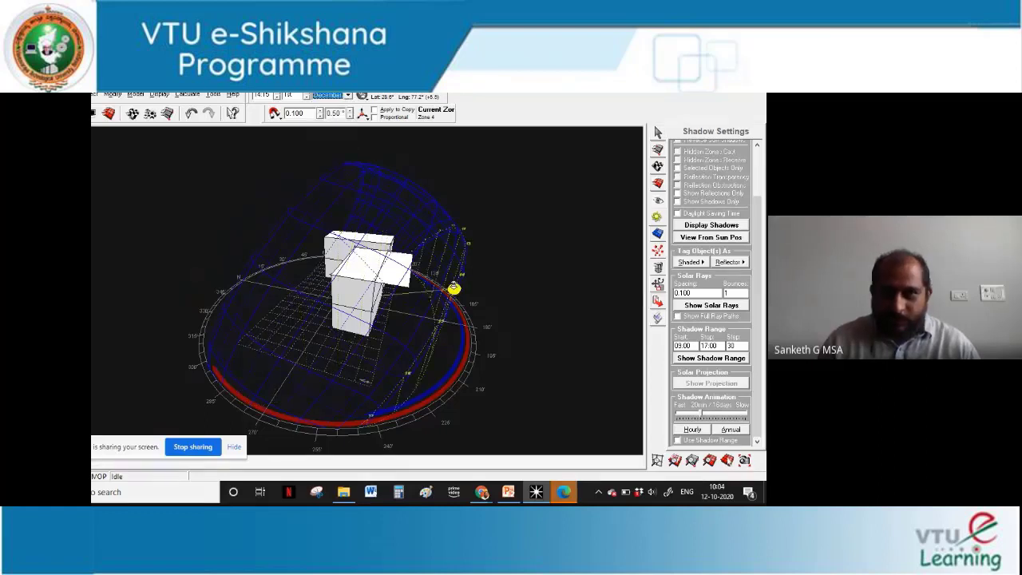
{"action": "middle_click_drag", "start_coordinate": [452, 296], "coordinate": [502, 292]}
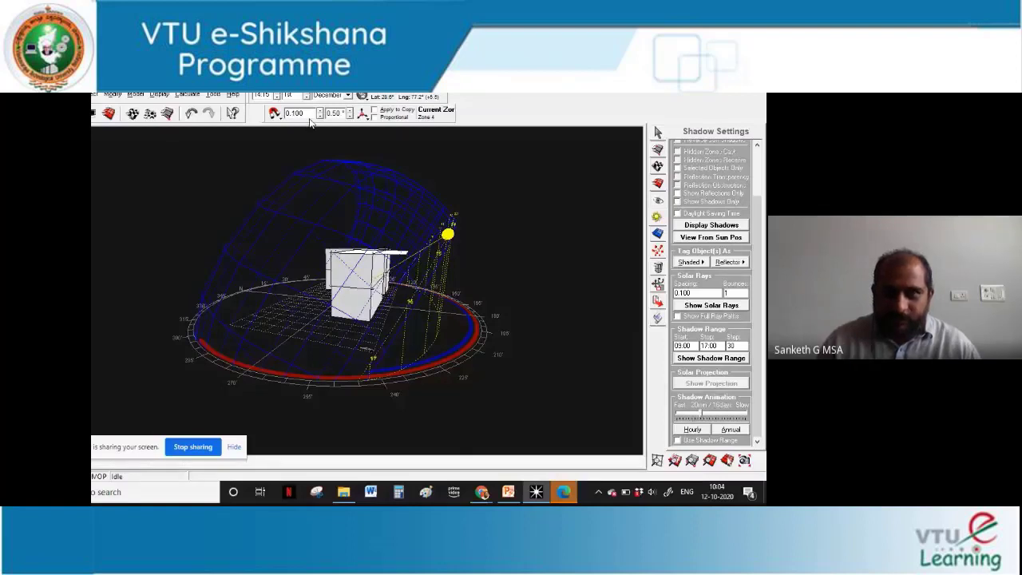
{"action": "left_click", "coordinate": [348, 96]}
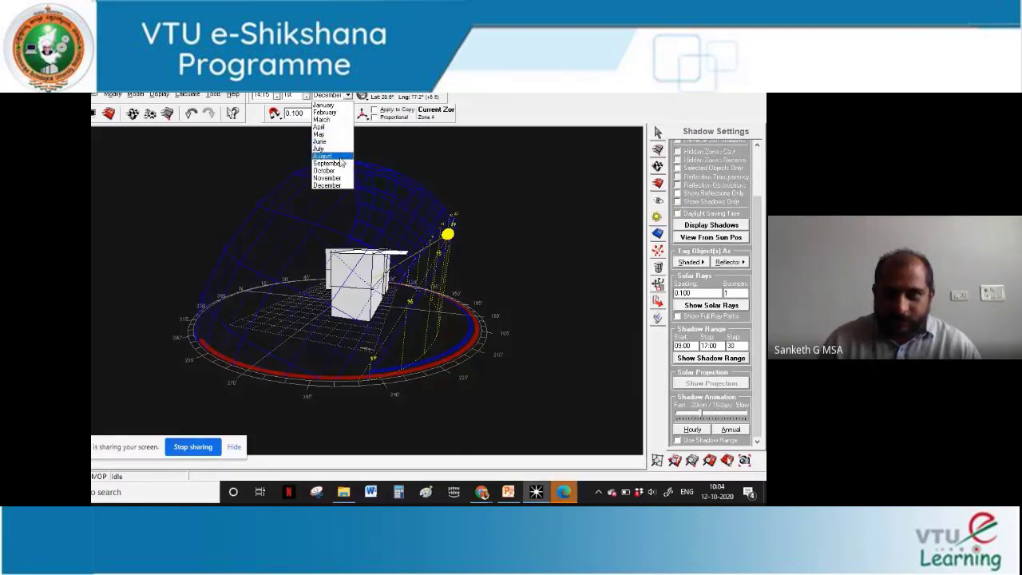
{"action": "left_click", "coordinate": [340, 156]}
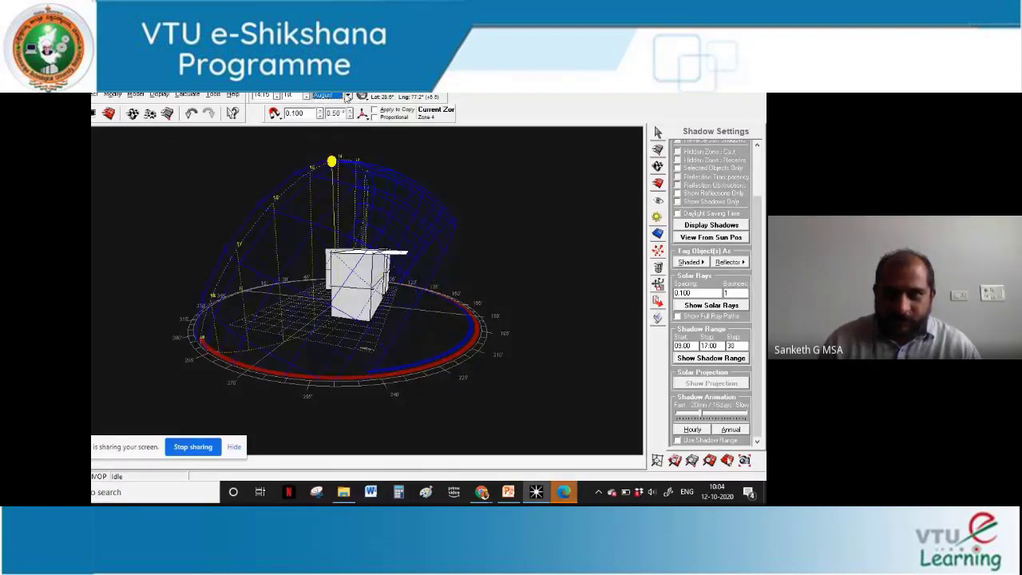
{"action": "left_click", "coordinate": [348, 96]}
{"action": "left_click", "coordinate": [321, 141]}
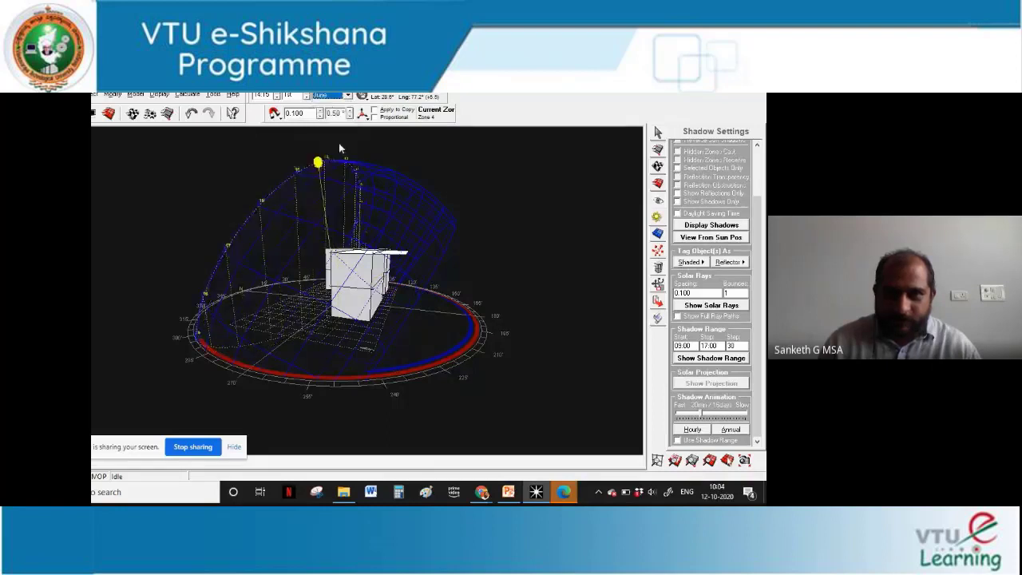
{"action": "left_click", "coordinate": [346, 96]}
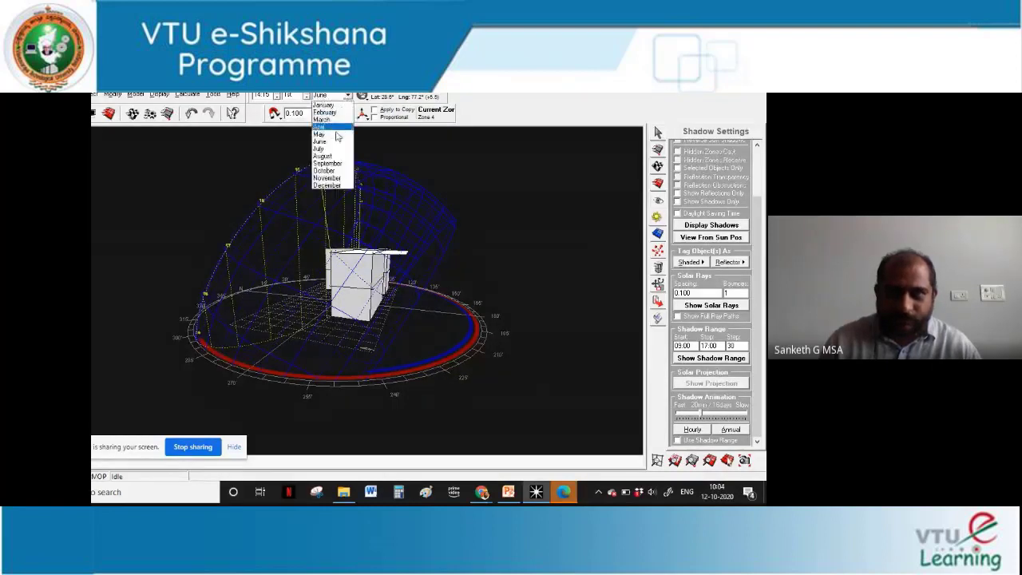
{"action": "left_click", "coordinate": [333, 120]}
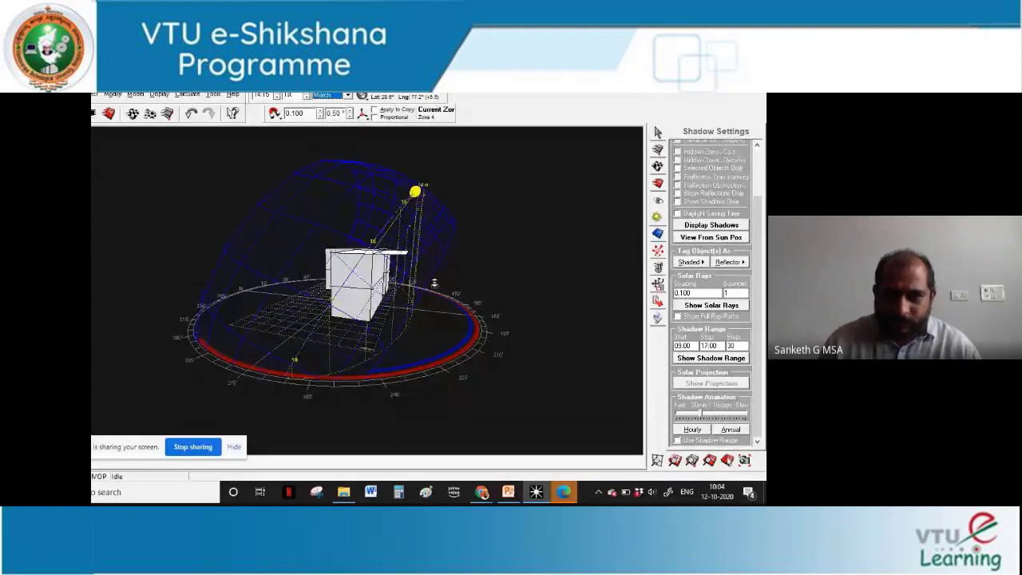
Examine the overhang and the faces of both blocks against the March sun path from close up and several sides
{"action": "right_click_drag", "start_coordinate": [435, 282], "coordinate": [441, 286]}
{"action": "right_click_drag", "start_coordinate": [445, 251], "coordinate": [388, 269]}
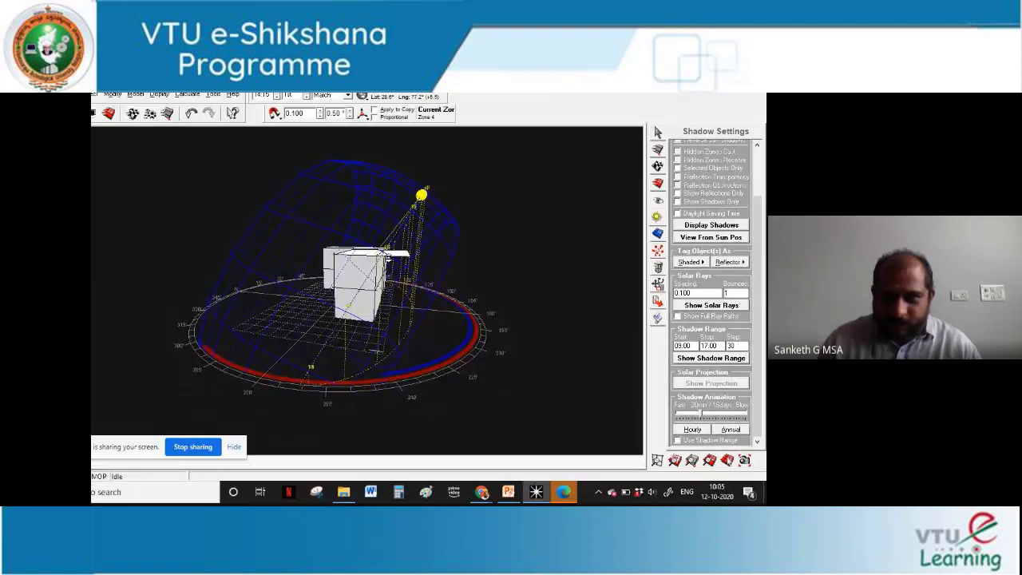
{"action": "scroll", "coordinate": [386, 254], "scroll_direction": "up", "scroll_amount": 3}
{"action": "scroll", "coordinate": [400, 253], "scroll_direction": "up", "scroll_amount": 1}
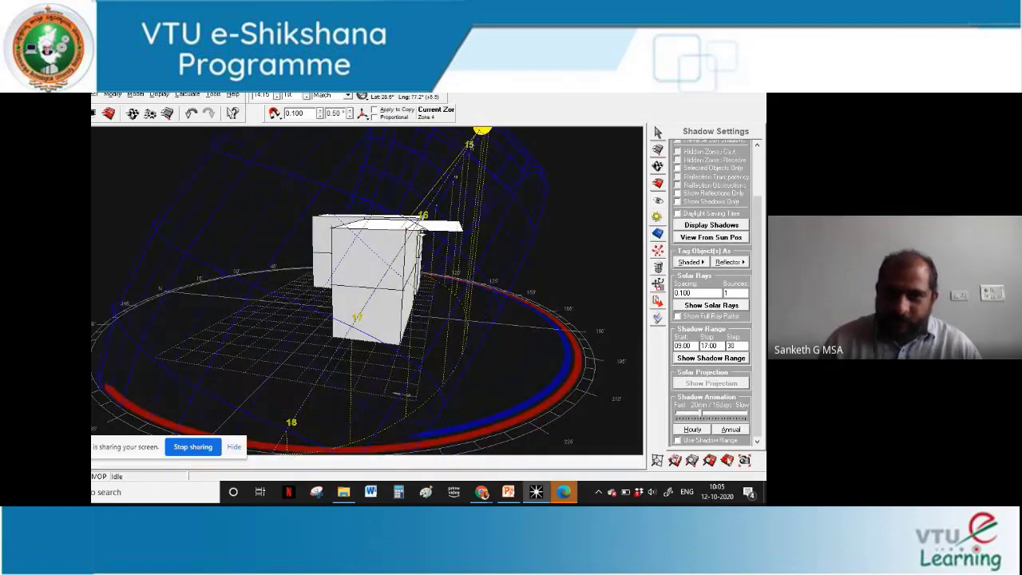
{"action": "right_click_drag", "start_coordinate": [450, 278], "coordinate": [489, 331]}
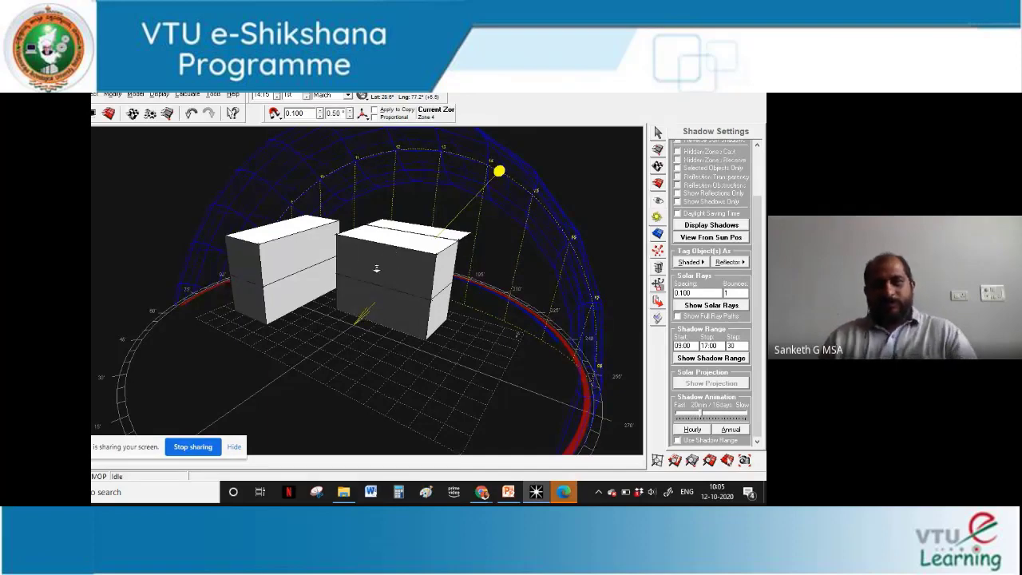
{"action": "mouse_move", "coordinate": [376, 268]}
{"action": "right_mouse_down"}
{"action": "mouse_move", "coordinate": [357, 268]}
{"action": "mouse_move", "coordinate": [389, 260]}
{"action": "right_mouse_up"}
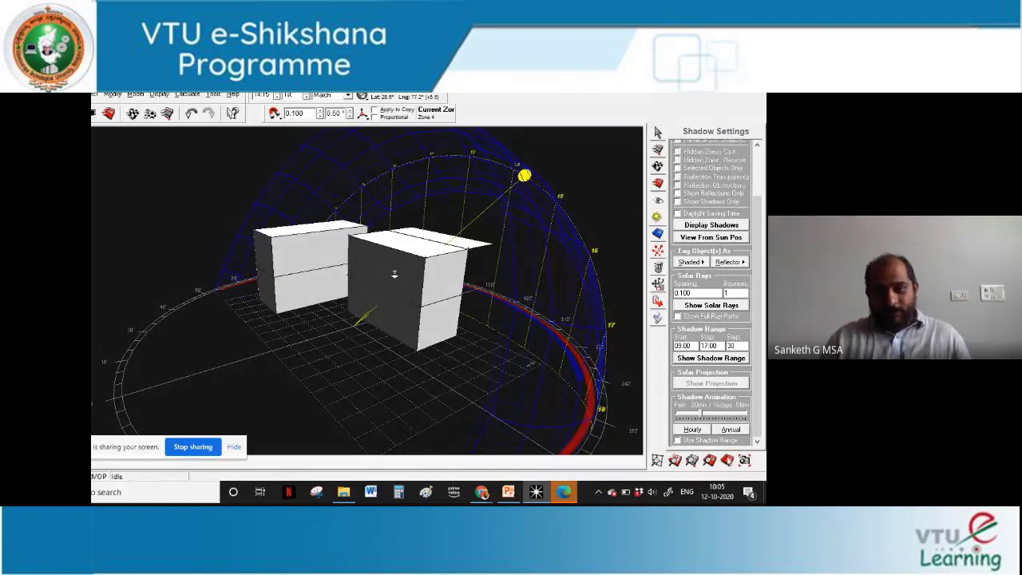
{"action": "right_click_drag", "start_coordinate": [393, 274], "coordinate": [372, 351]}
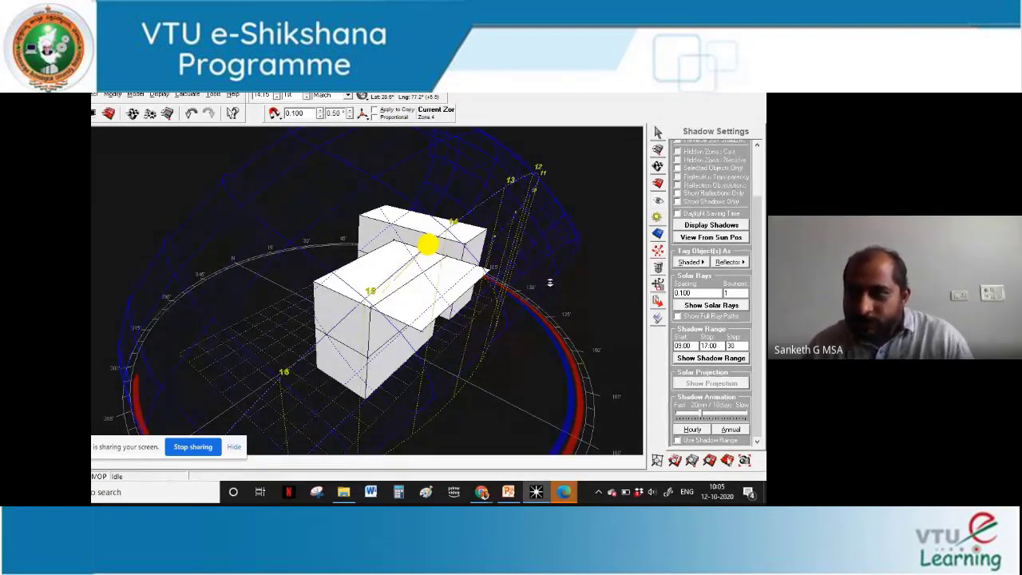
Look through the visualisation, selection, zone and display settings for the view's background colour option
{"action": "scroll", "coordinate": [761, 240], "scroll_direction": "up", "scroll_amount": 3}
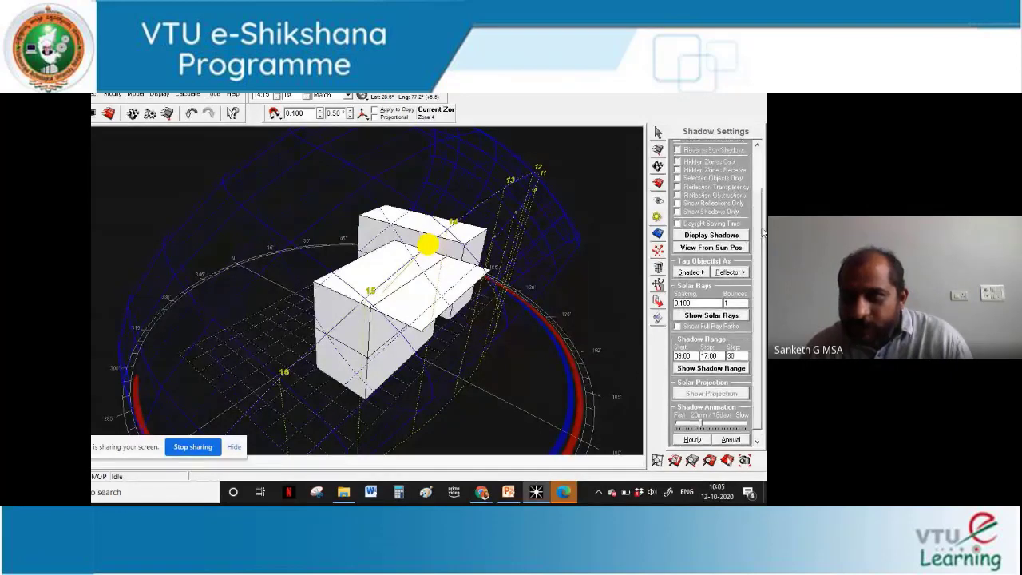
{"action": "left_click", "coordinate": [656, 203]}
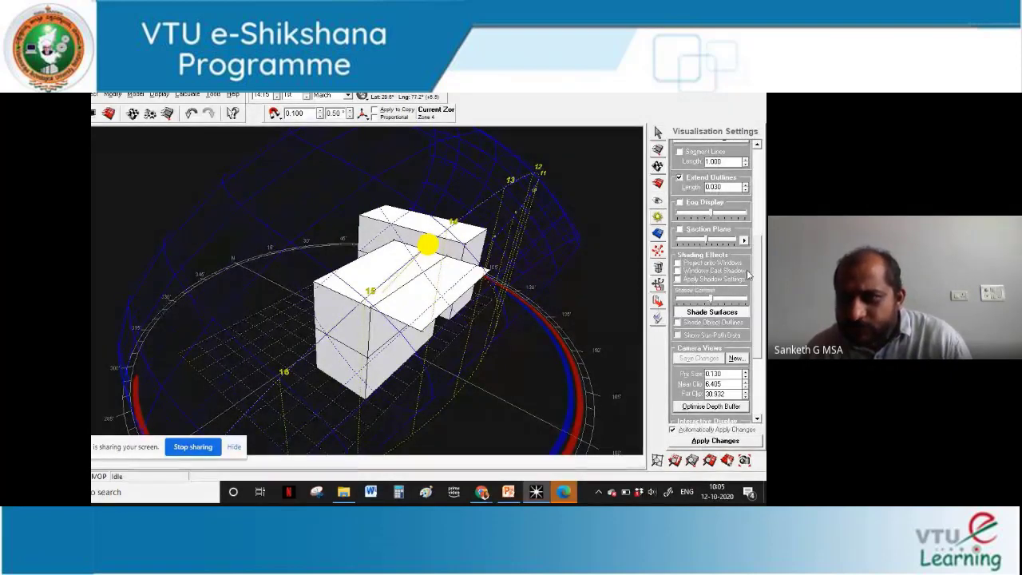
{"action": "scroll", "coordinate": [754, 289], "scroll_direction": "down", "scroll_amount": 3}
{"action": "scroll", "coordinate": [755, 293], "scroll_direction": "down", "scroll_amount": 4}
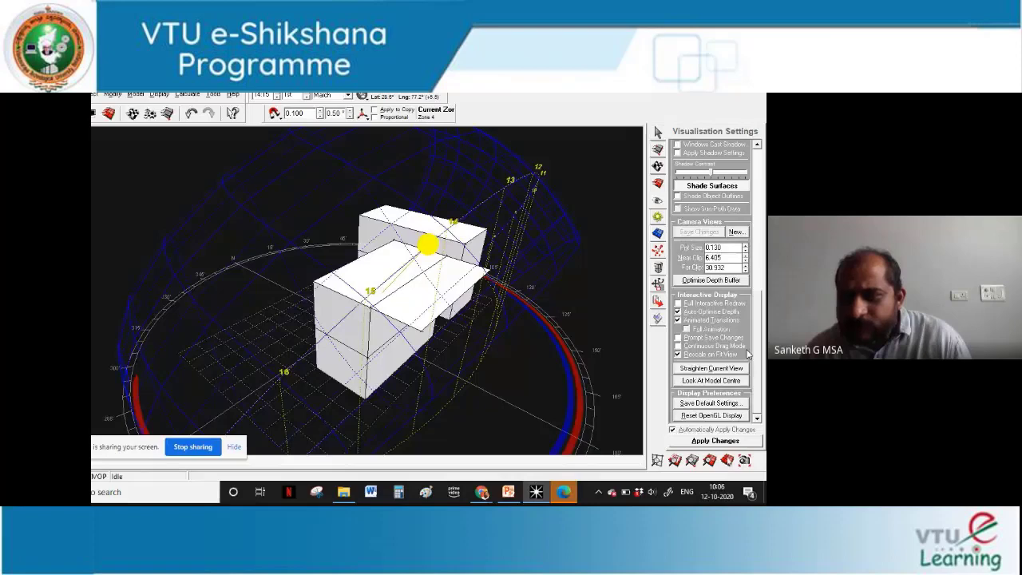
{"action": "left_click_drag", "start_coordinate": [756, 354], "coordinate": [756, 226]}
{"action": "left_click", "coordinate": [658, 134]}
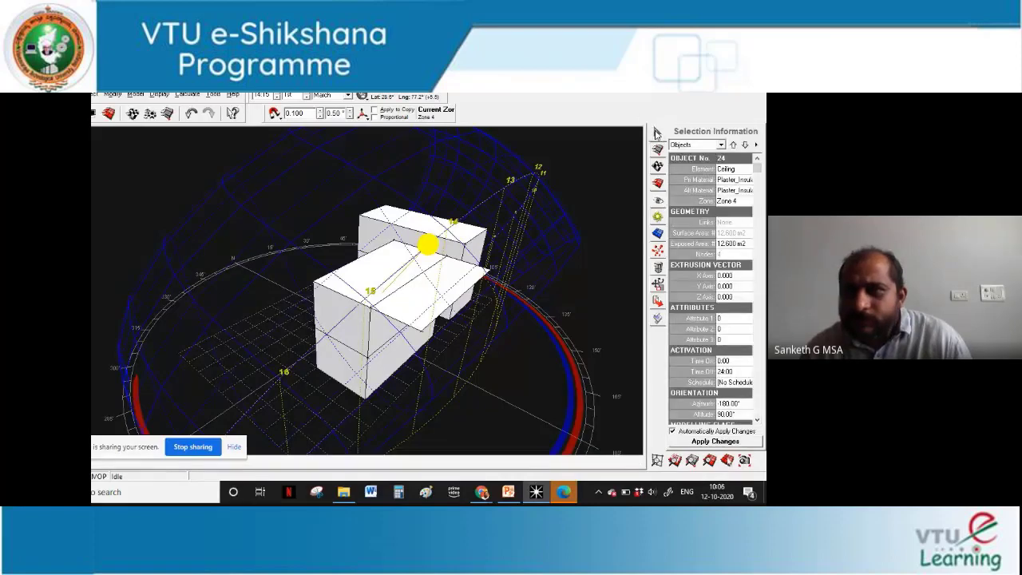
{"action": "scroll", "coordinate": [724, 284], "scroll_direction": "down", "scroll_amount": 3}
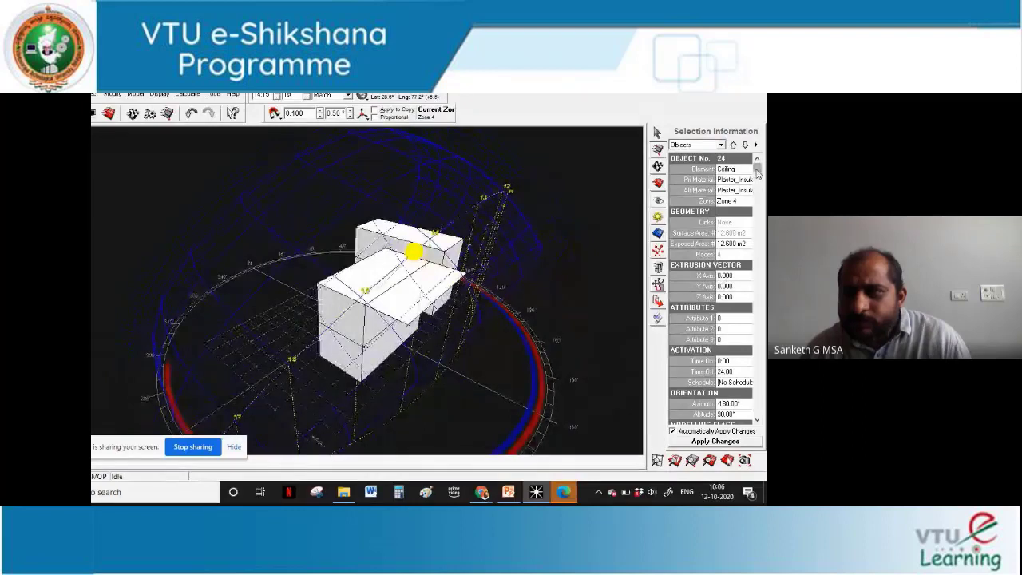
{"action": "scroll", "coordinate": [758, 236], "scroll_direction": "down", "scroll_amount": 5}
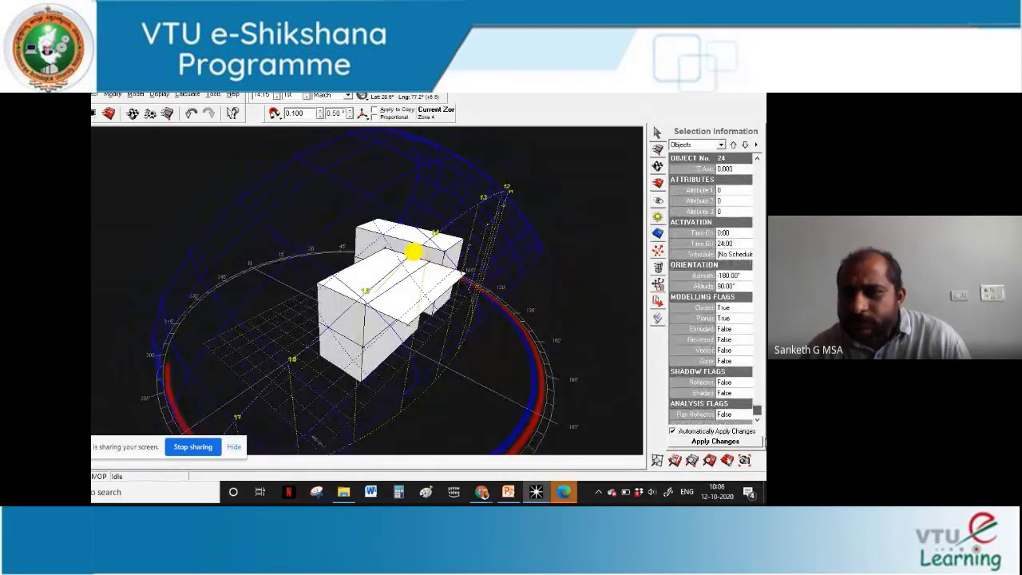
{"action": "left_click", "coordinate": [660, 165]}
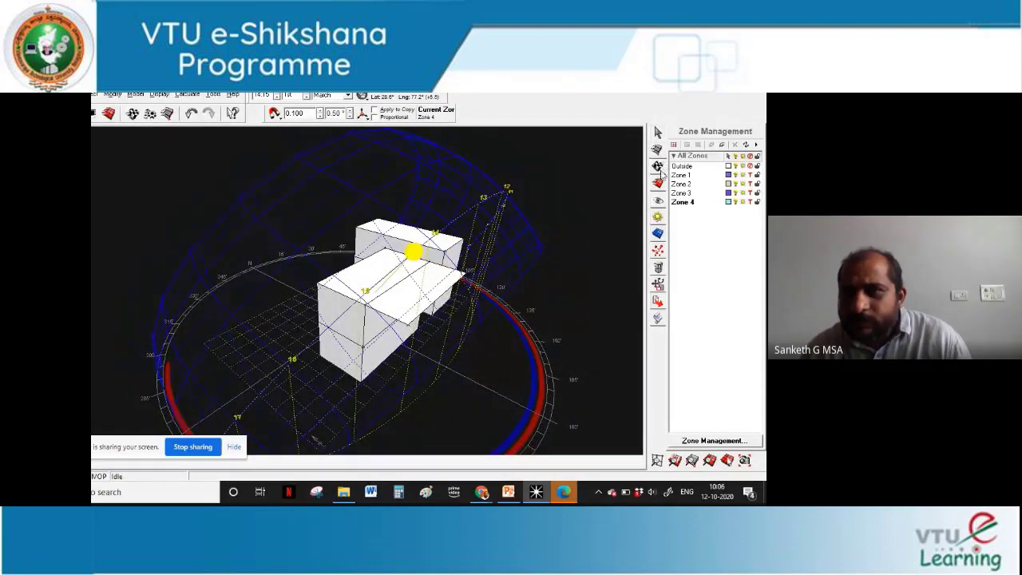
{"action": "left_click", "coordinate": [660, 181]}
{"action": "left_click", "coordinate": [657, 200]}
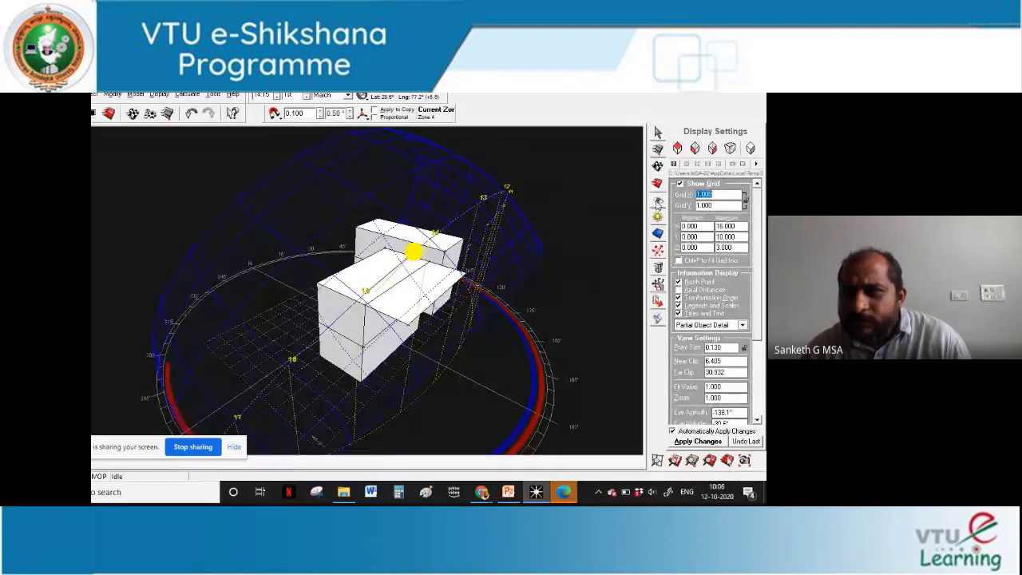
Set the visualisation background colour to white and check the model and sun path against it
{"action": "left_click", "coordinate": [657, 214]}
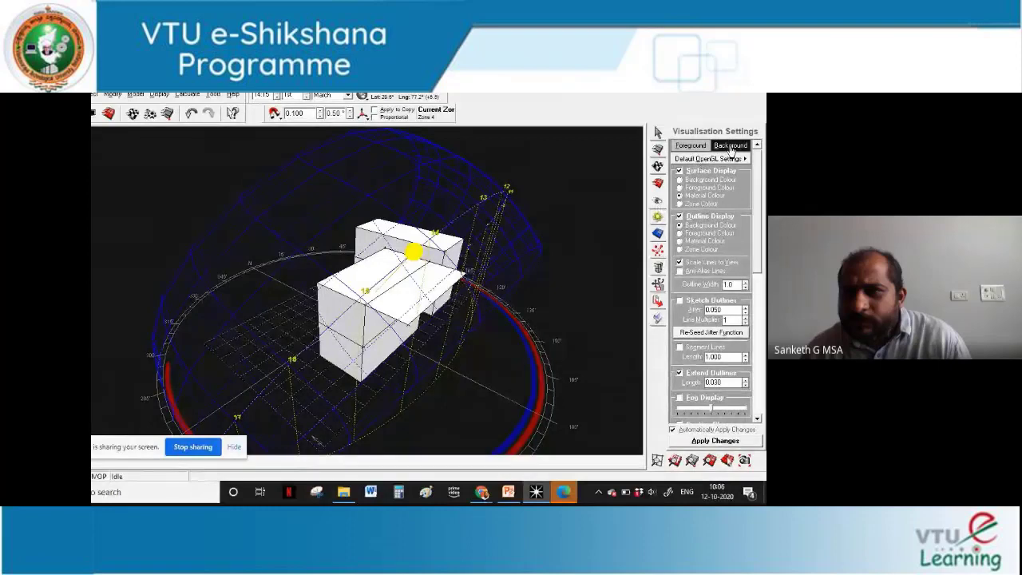
{"action": "left_click", "coordinate": [730, 146]}
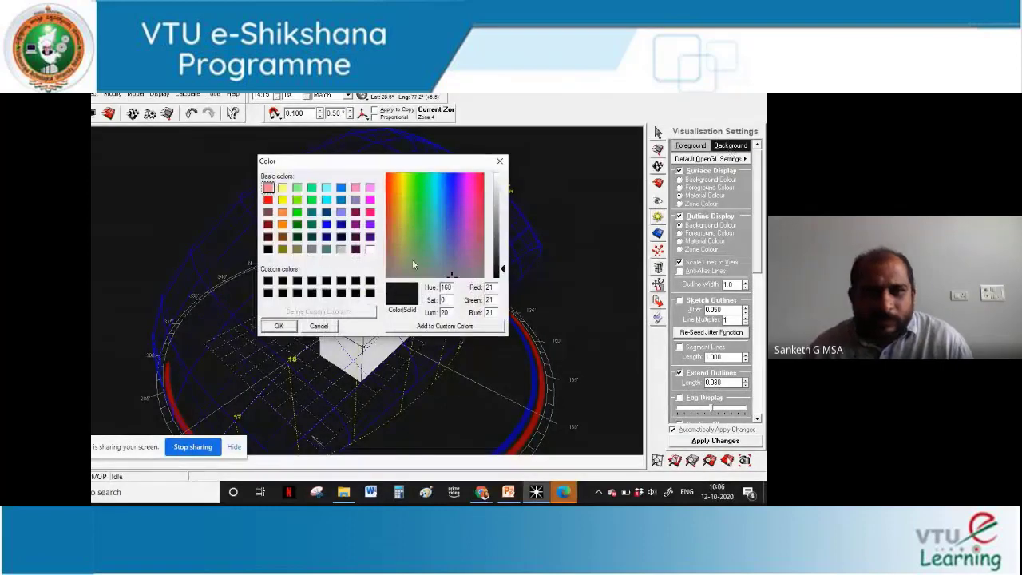
{"action": "left_click", "coordinate": [369, 249]}
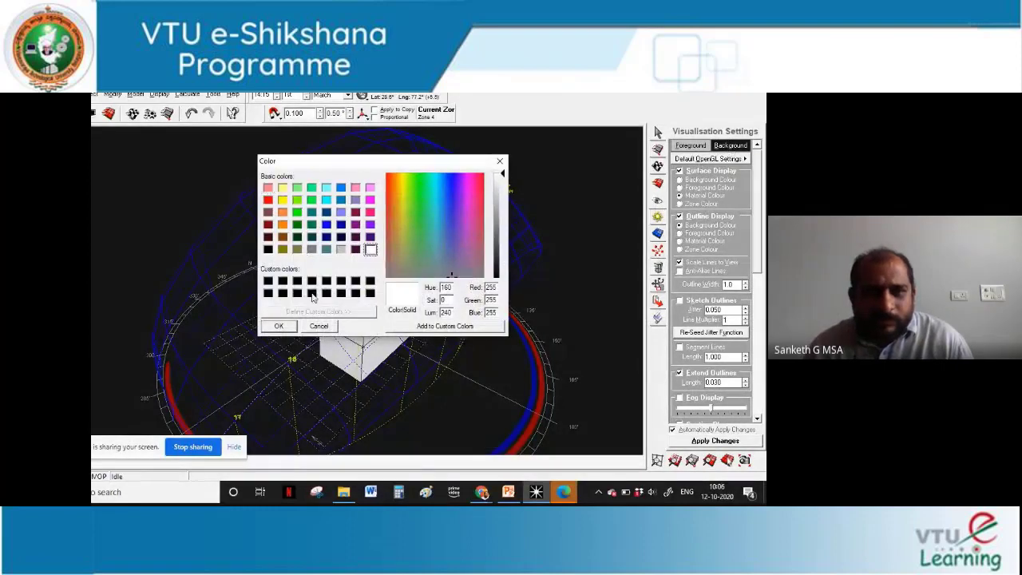
{"action": "left_click", "coordinate": [283, 329]}
{"action": "right_click_drag", "start_coordinate": [503, 330], "coordinate": [559, 320]}
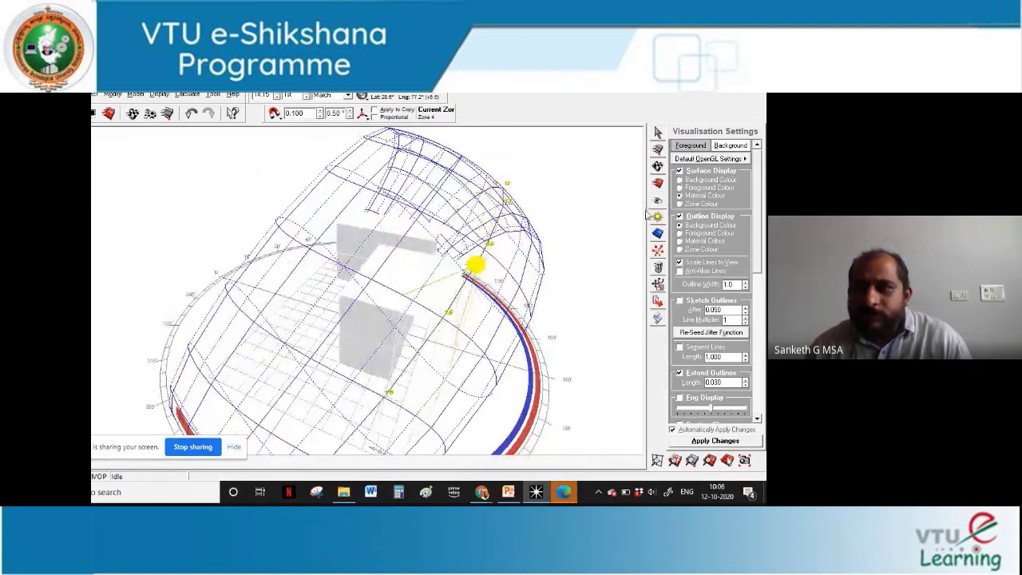
Display shadows in the visualisation and move the March sun to 13:15 to study the overhang's shadow on the wall
{"action": "right_click_drag", "start_coordinate": [589, 264], "coordinate": [606, 240]}
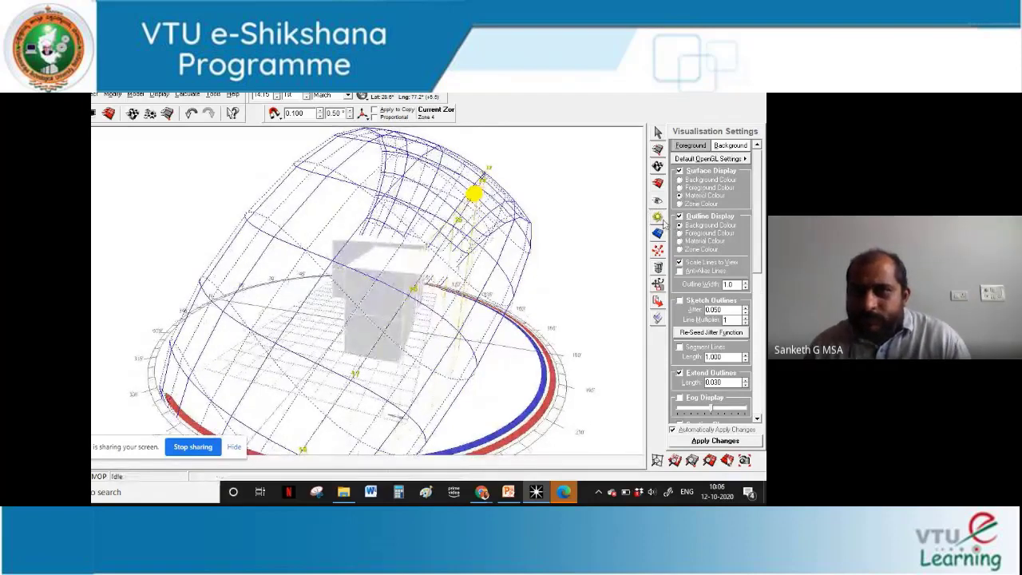
{"action": "left_click", "coordinate": [658, 217]}
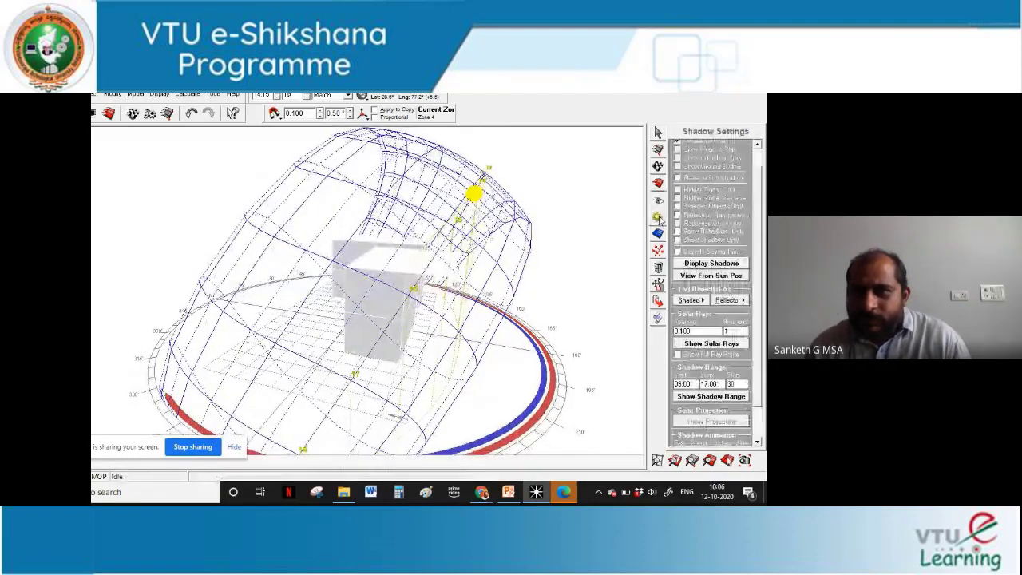
{"action": "left_click", "coordinate": [712, 266]}
{"action": "right_click_drag", "start_coordinate": [570, 305], "coordinate": [549, 317]}
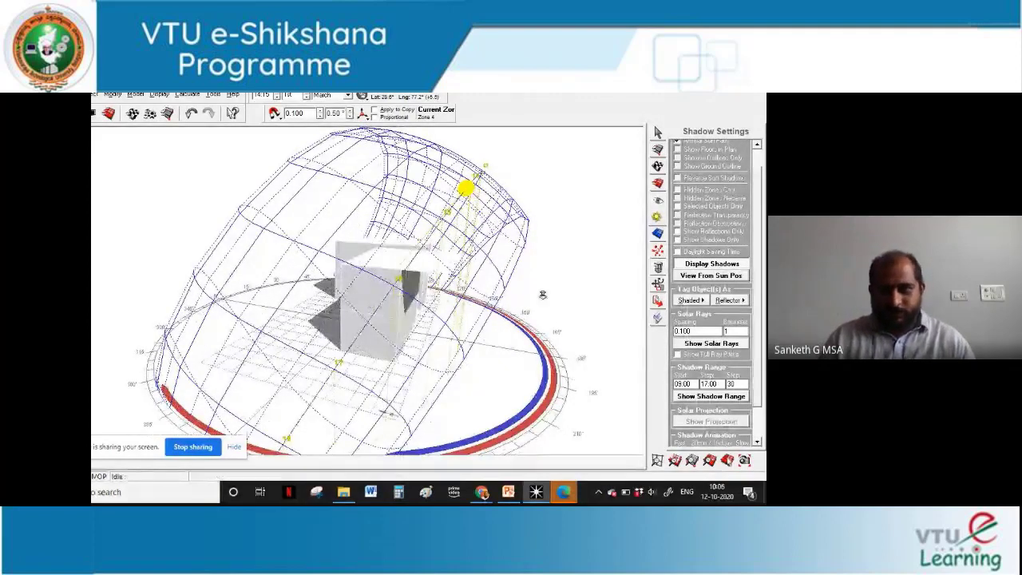
{"action": "mouse_move", "coordinate": [469, 194]}
{"action": "left_mouse_down"}
{"action": "mouse_move", "coordinate": [460, 199]}
{"action": "mouse_move", "coordinate": [499, 191]}
{"action": "mouse_move", "coordinate": [489, 199]}
{"action": "left_mouse_up"}
{"action": "right_click_drag", "start_coordinate": [559, 263], "coordinate": [451, 275]}
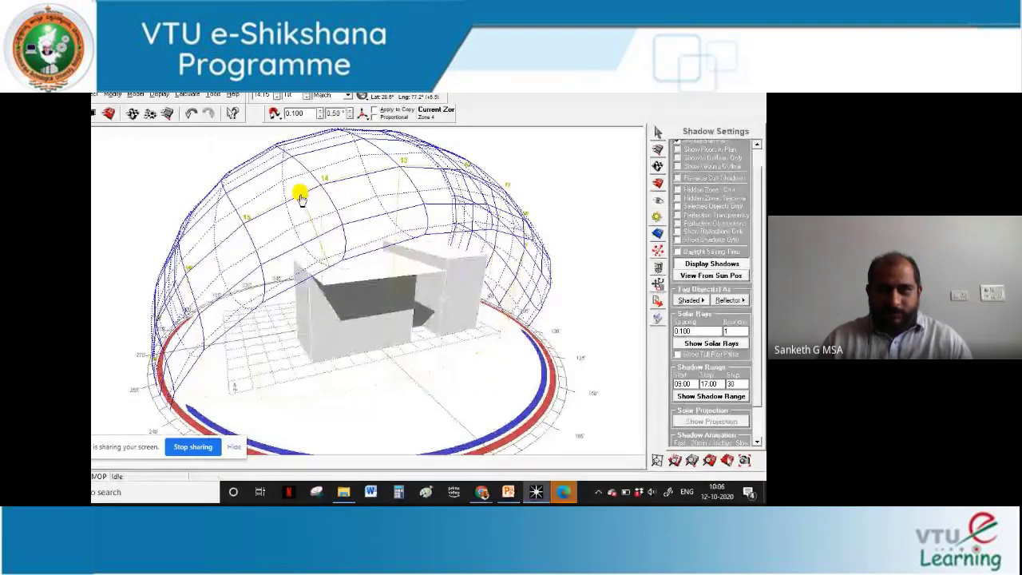
{"action": "left_click_drag", "start_coordinate": [302, 199], "coordinate": [375, 182]}
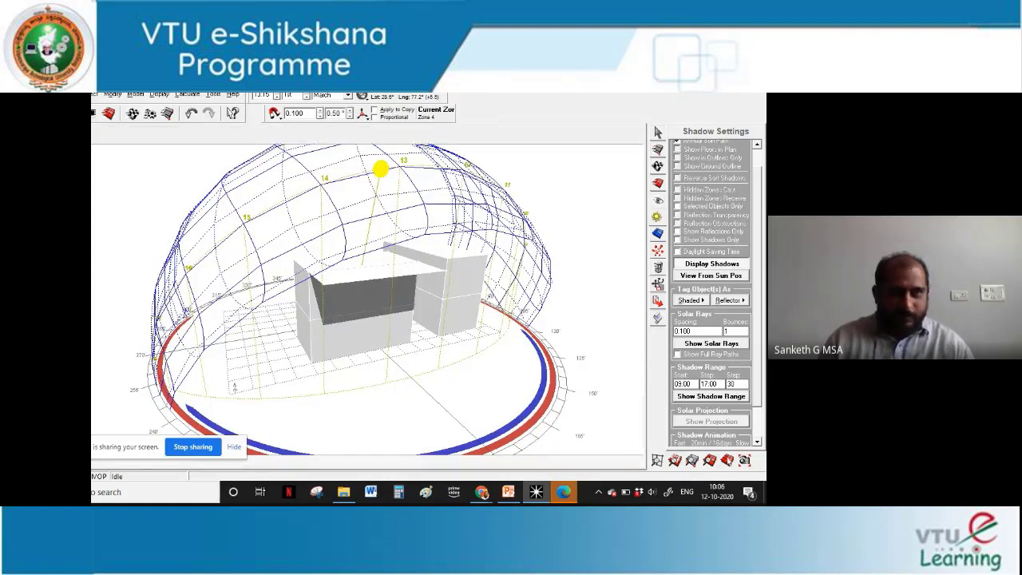
Return from the shaded visualisation to the model's 3D editor view, with both blocks and the overhang in sight
{"action": "left_click", "coordinate": [92, 211]}
{"action": "middle_click_drag", "start_coordinate": [346, 368], "coordinate": [355, 311]}
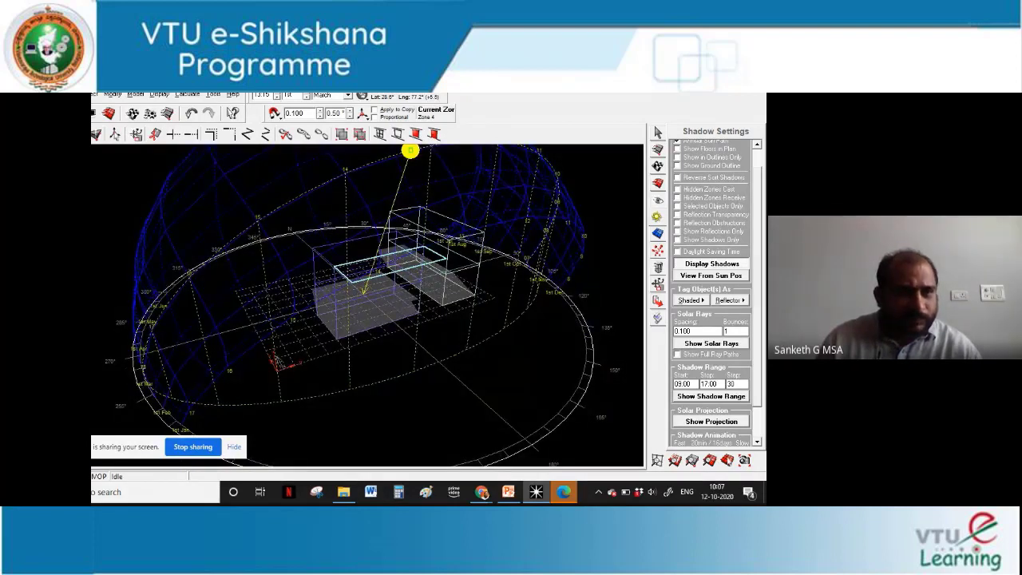
{"action": "left_click", "coordinate": [92, 212]}
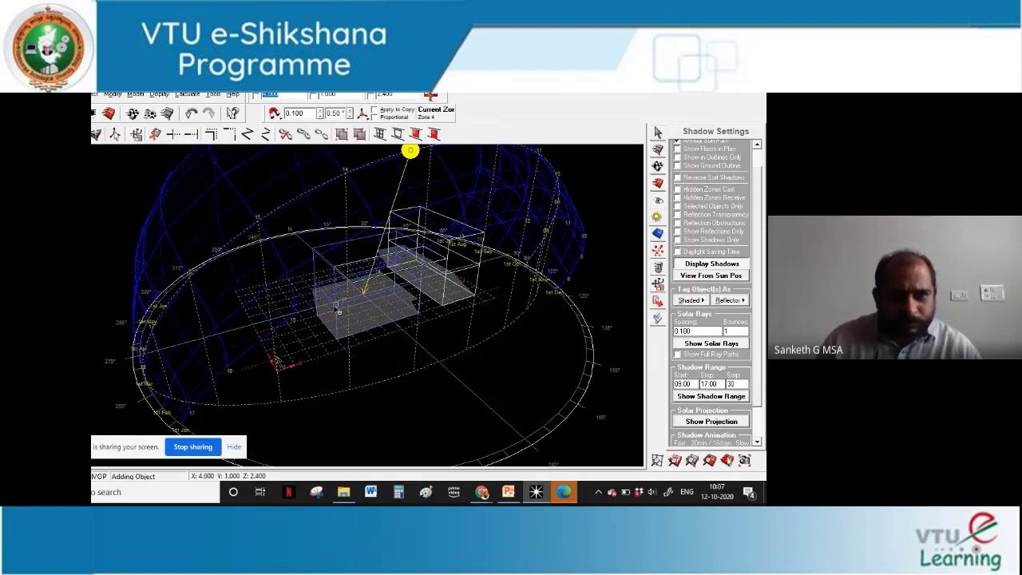
{"action": "mouse_move", "coordinate": [337, 305]}
{"action": "middle_mouse_down"}
{"action": "mouse_move", "coordinate": [351, 354]}
{"action": "mouse_move", "coordinate": [353, 317]}
{"action": "middle_mouse_up"}
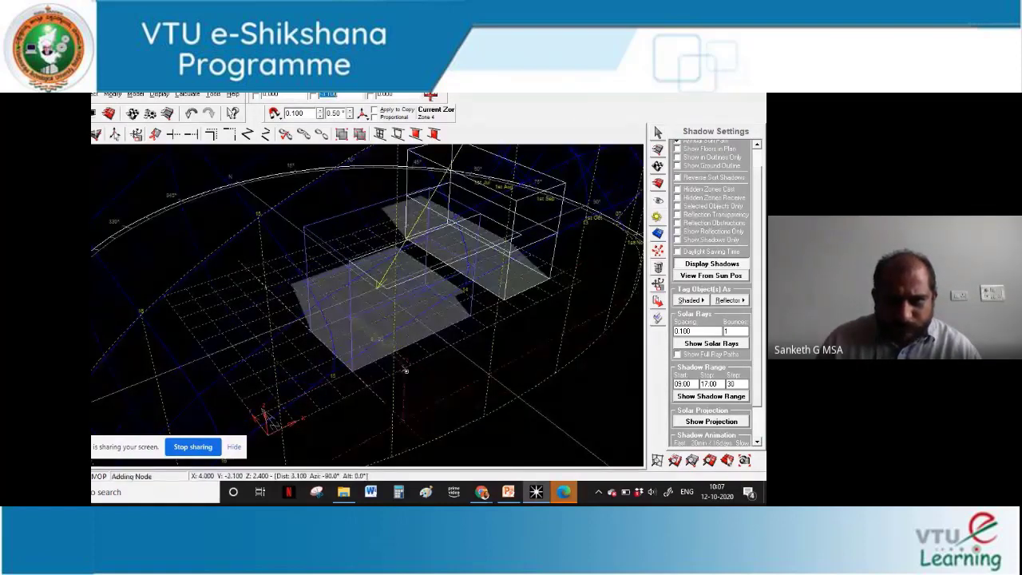
{"action": "scroll", "coordinate": [396, 363], "scroll_direction": "up", "scroll_amount": 3}
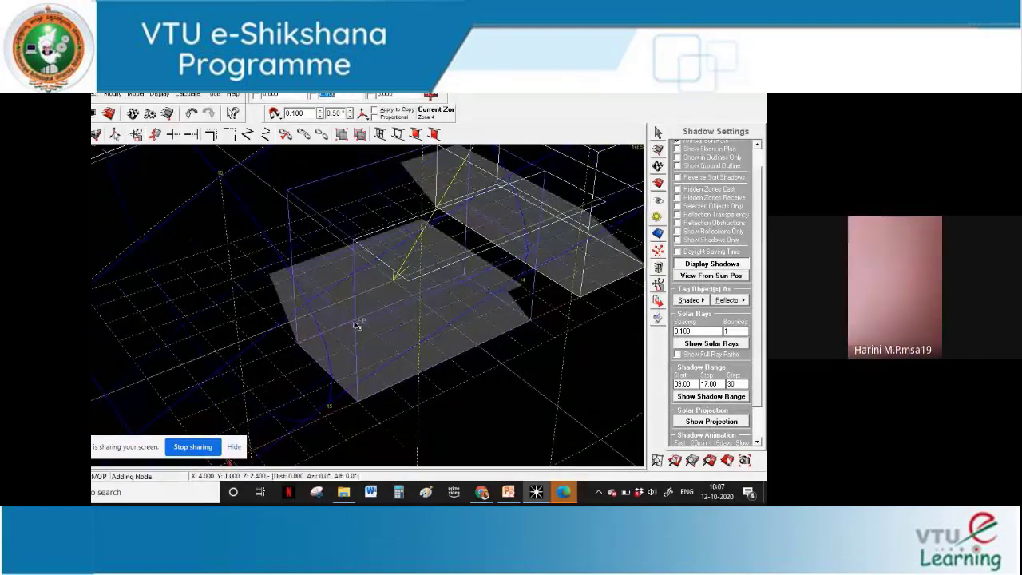
Try moving the roof overhang down to the front block's mid-height, and undo the move
{"action": "left_click", "coordinate": [414, 281]}
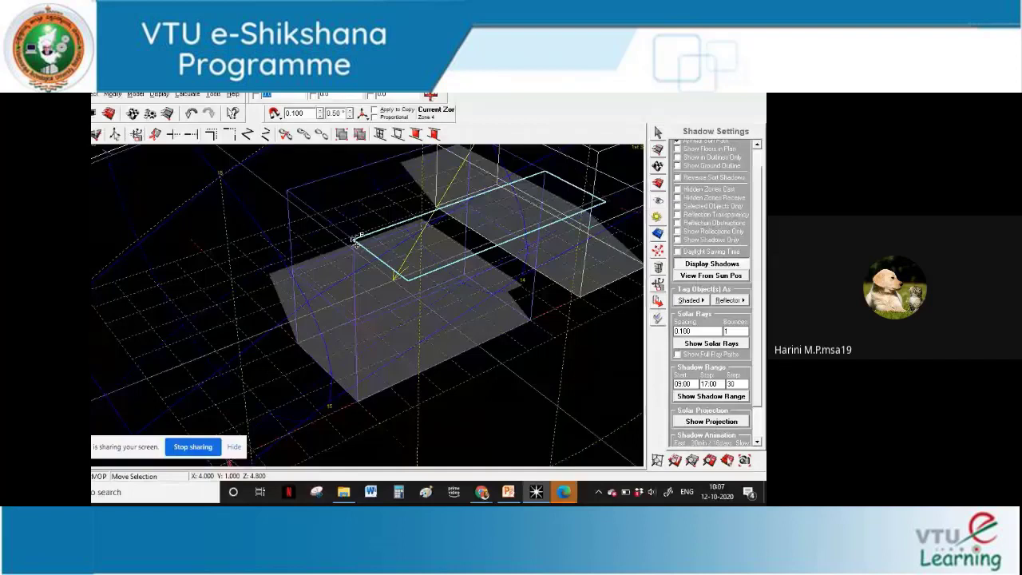
{"action": "left_click_drag", "start_coordinate": [355, 241], "coordinate": [357, 326]}
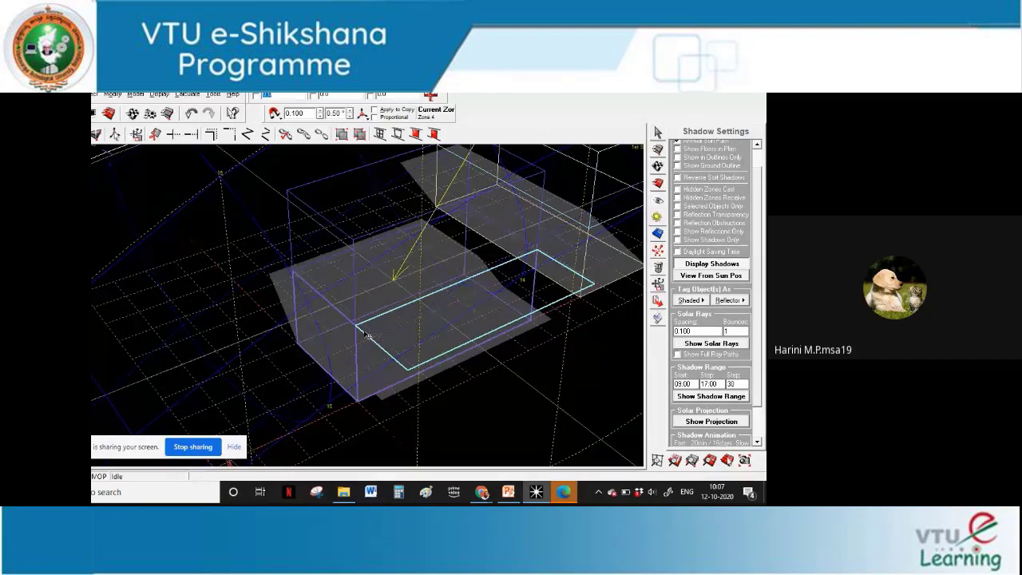
{"action": "left_click_drag", "start_coordinate": [347, 257], "coordinate": [381, 301]}
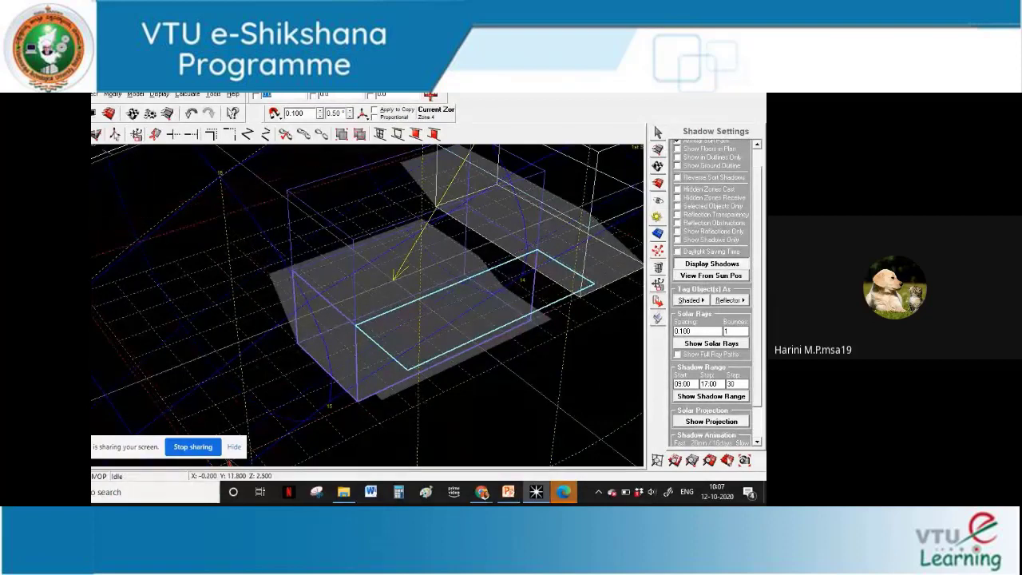
{"action": "left_click", "coordinate": [191, 113]}
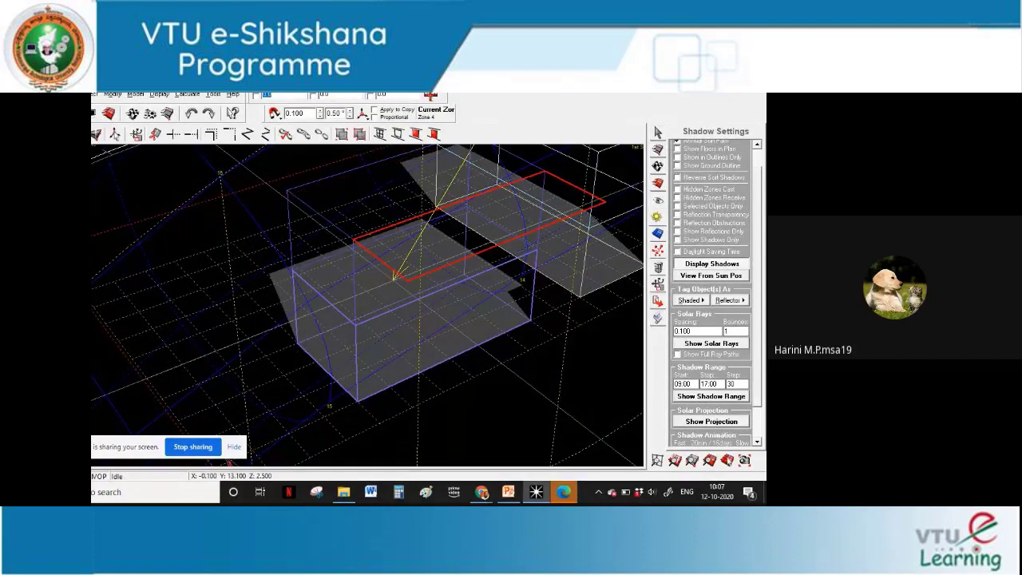
{"action": "left_click", "coordinate": [435, 281]}
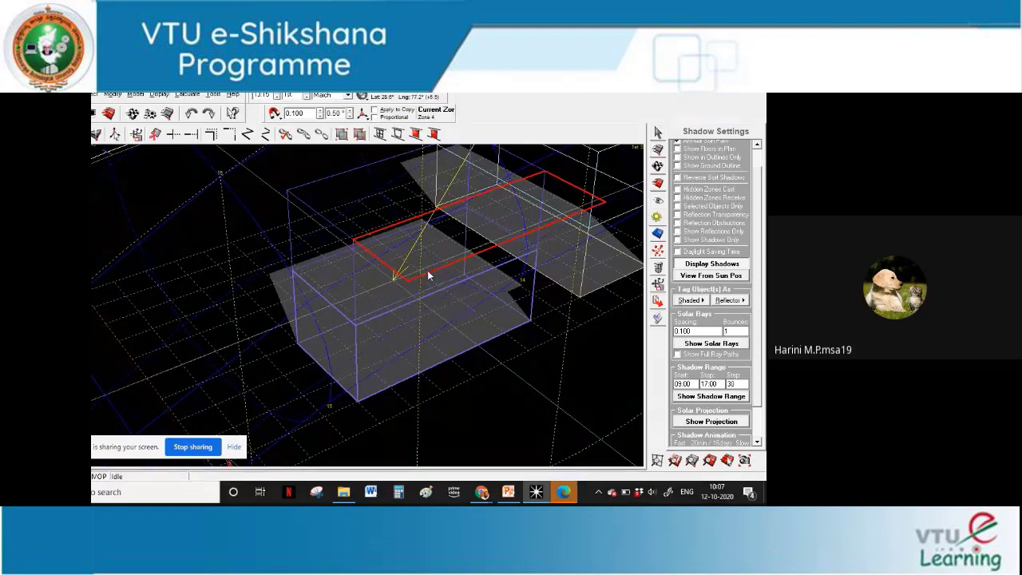
{"action": "left_click", "coordinate": [444, 318]}
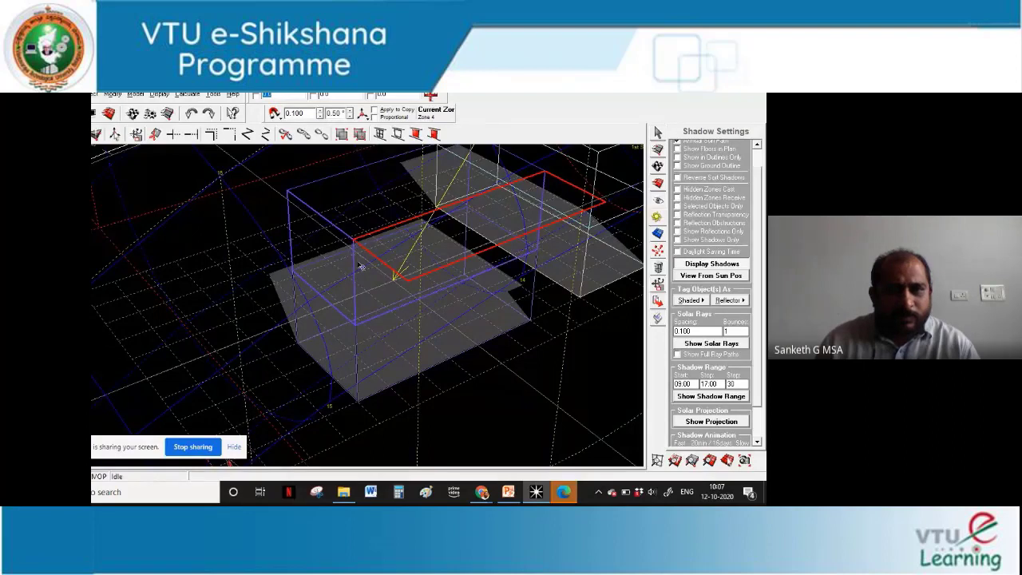
{"action": "left_click", "coordinate": [395, 276]}
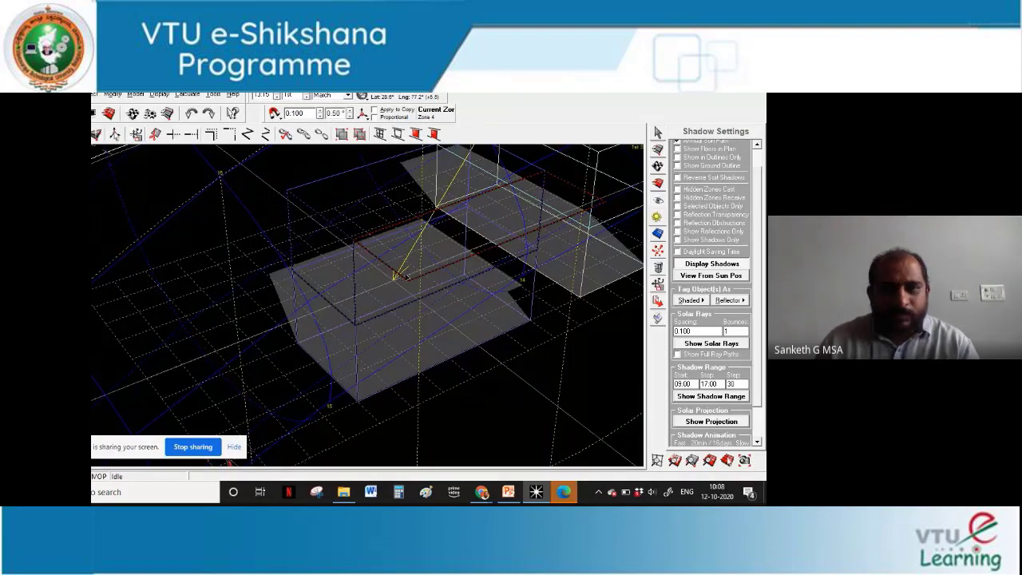
{"action": "left_click", "coordinate": [394, 278]}
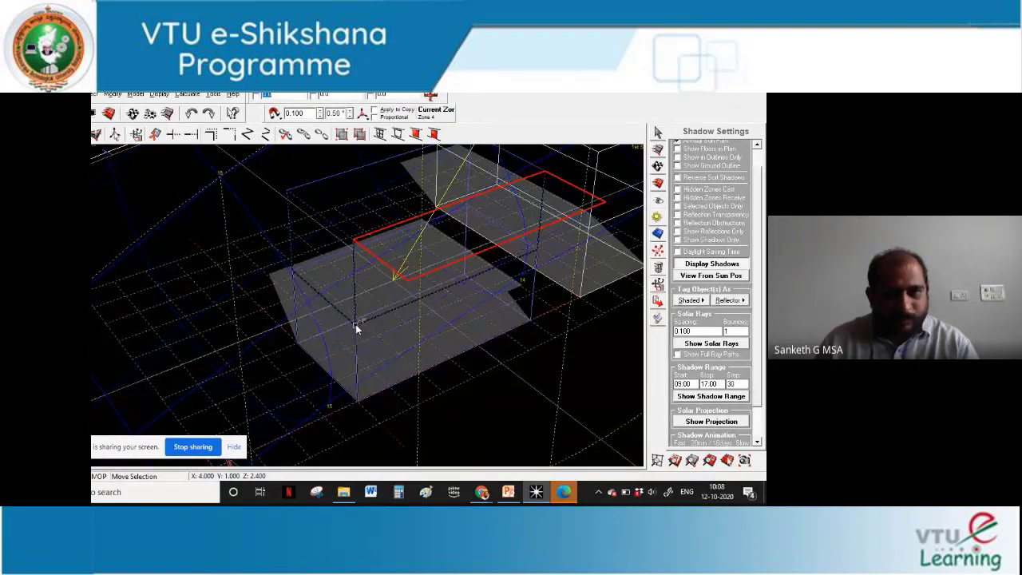
{"action": "left_click", "coordinate": [360, 239]}
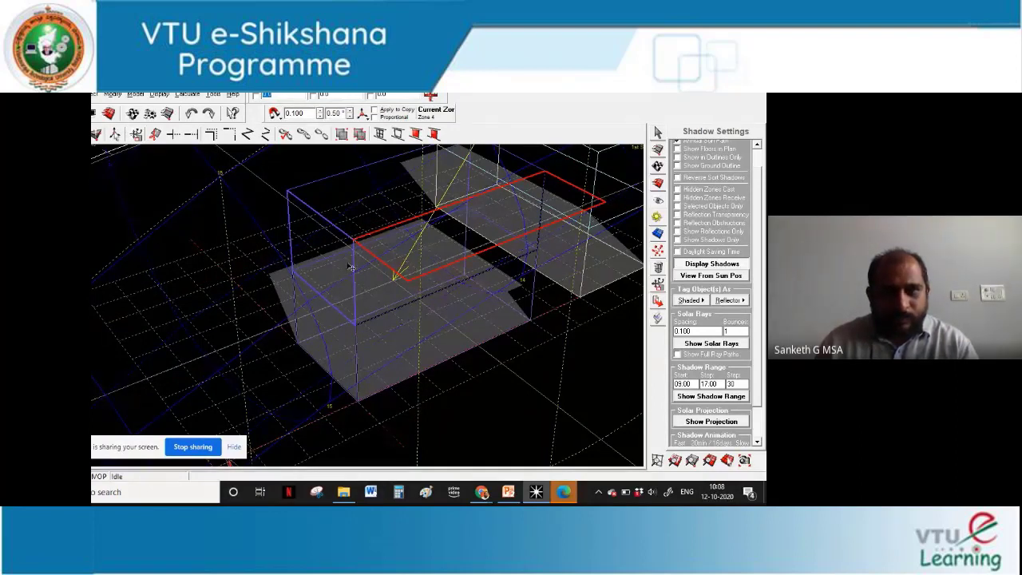
{"action": "left_click", "coordinate": [382, 281]}
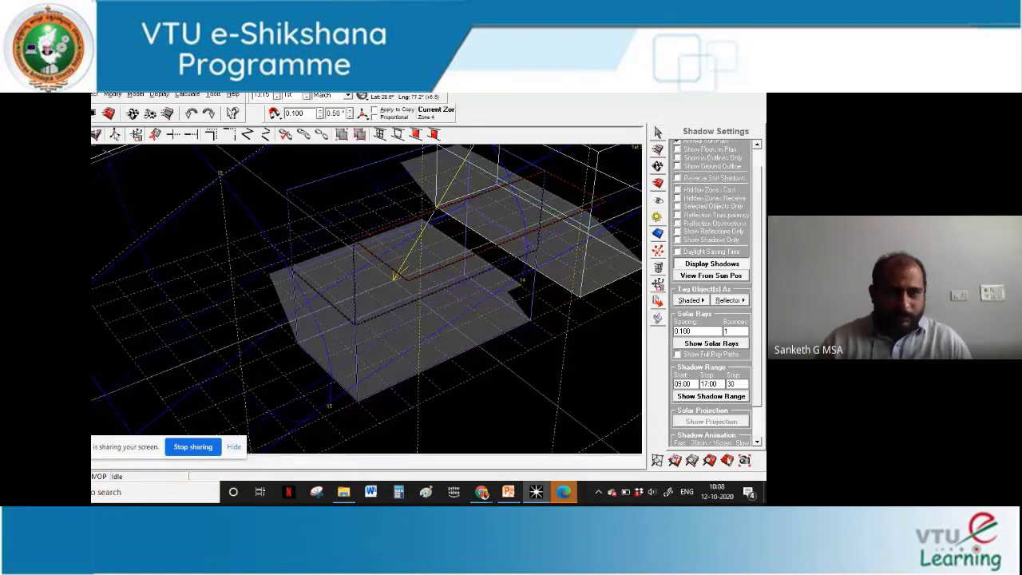
Draw a four-corner overhang plane at Z 2.4 on the front block, through about (4, 1), (10, 1), (10.2, -1) and (4, -0.6)
{"action": "key", "text": "F8"}
{"action": "right_click_drag", "start_coordinate": [234, 388], "coordinate": [364, 344]}
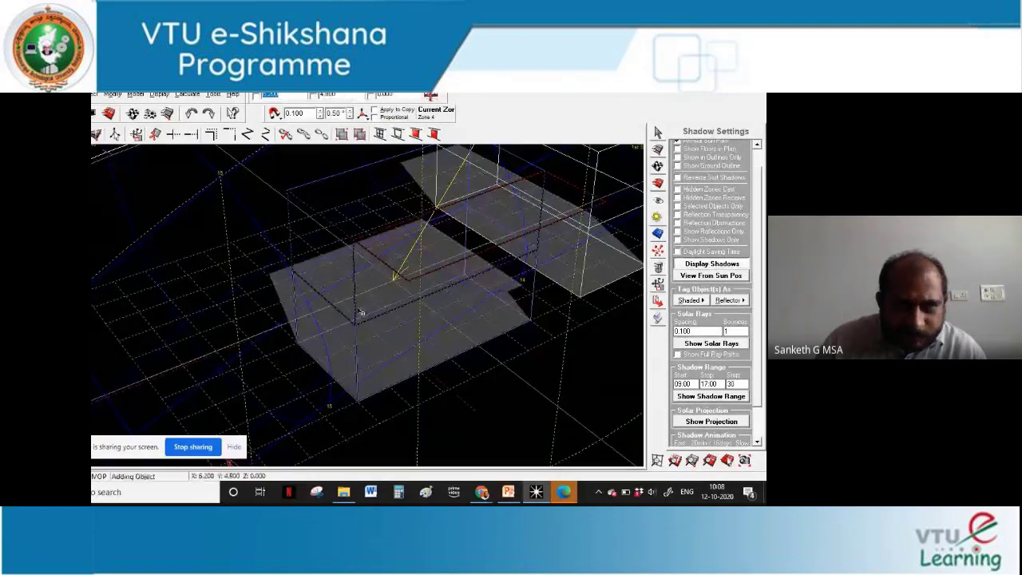
{"action": "scroll", "coordinate": [368, 328], "scroll_direction": "up", "scroll_amount": 3}
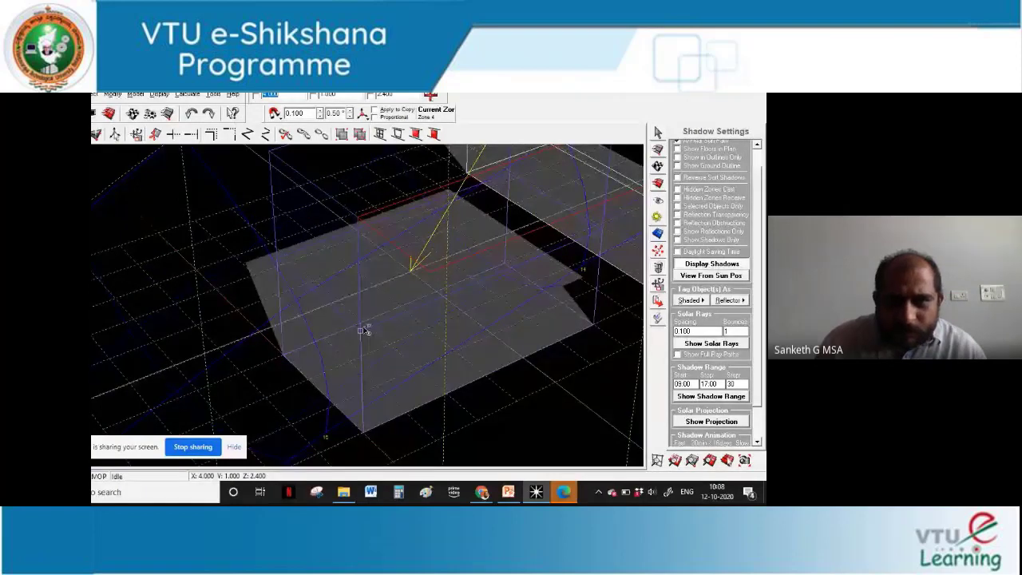
{"action": "middle_click_drag", "start_coordinate": [411, 345], "coordinate": [296, 333]}
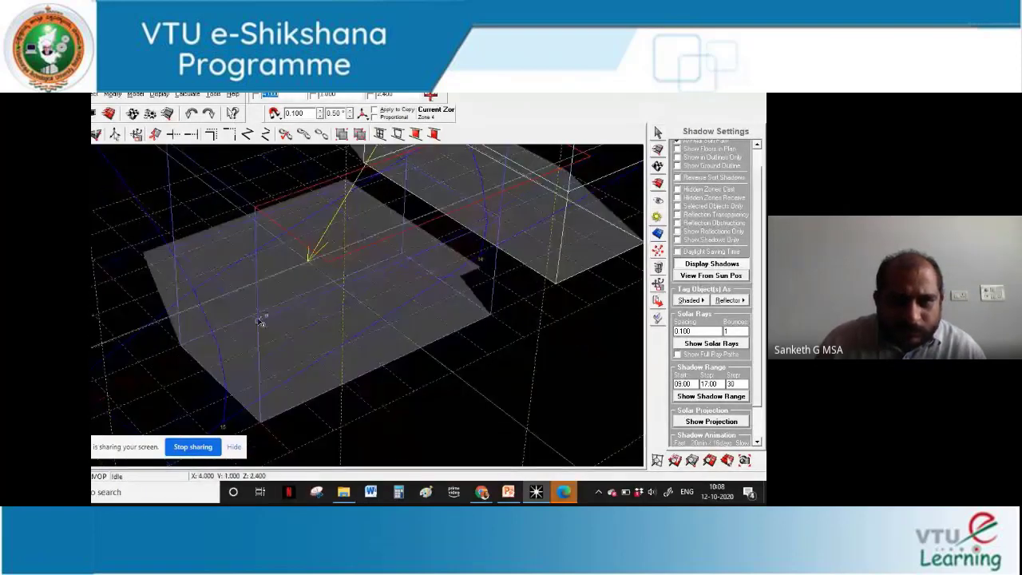
{"action": "left_click", "coordinate": [260, 318]}
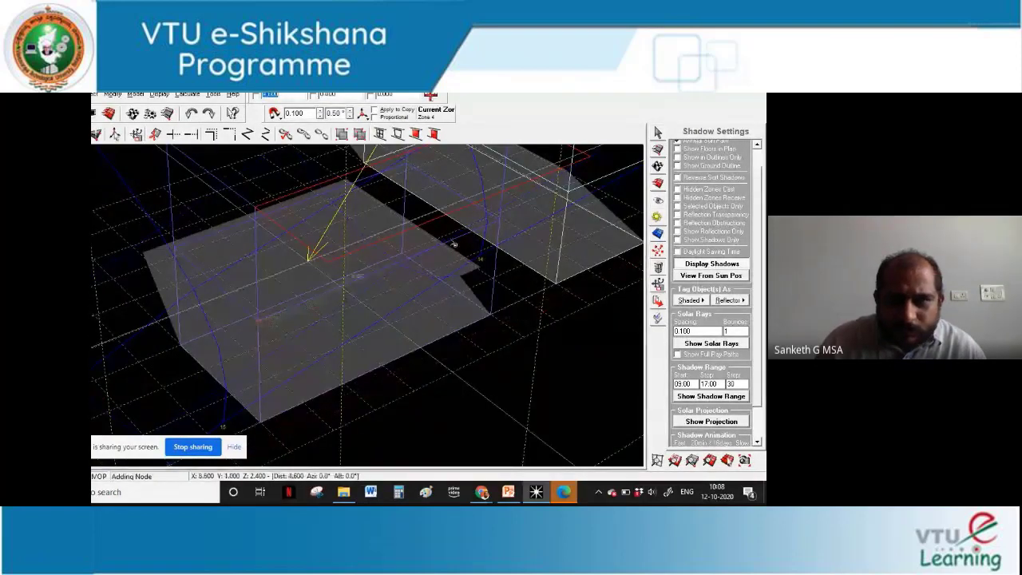
{"action": "left_click", "coordinate": [500, 221]}
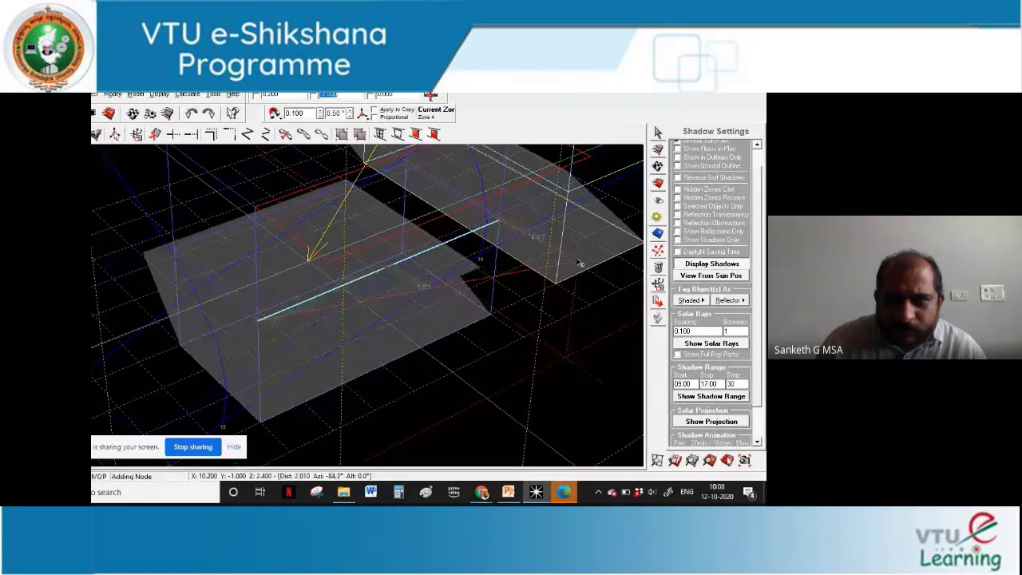
{"action": "left_click", "coordinate": [575, 258]}
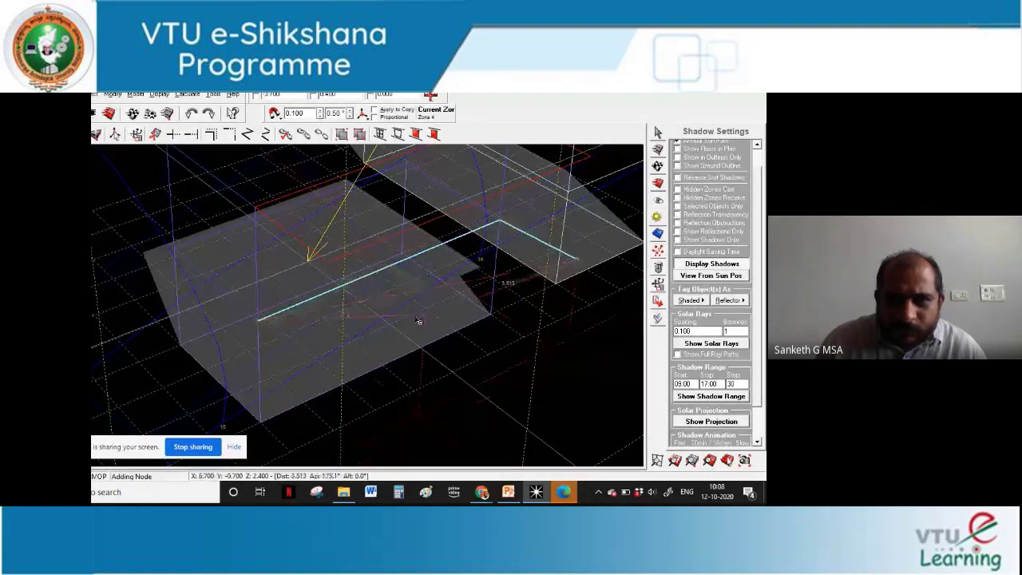
{"action": "left_click", "coordinate": [311, 368]}
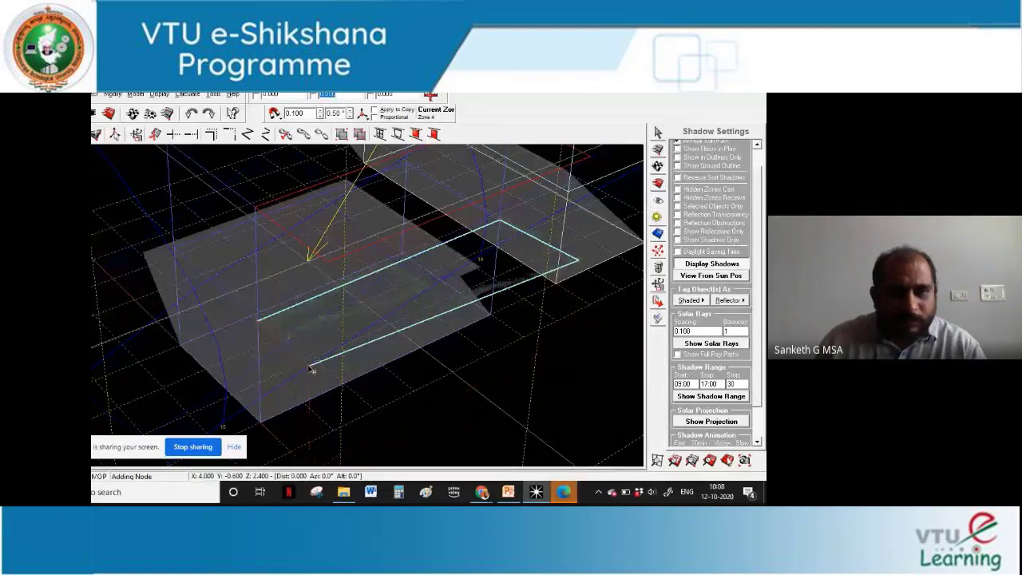
{"action": "key", "text": "Escape"}
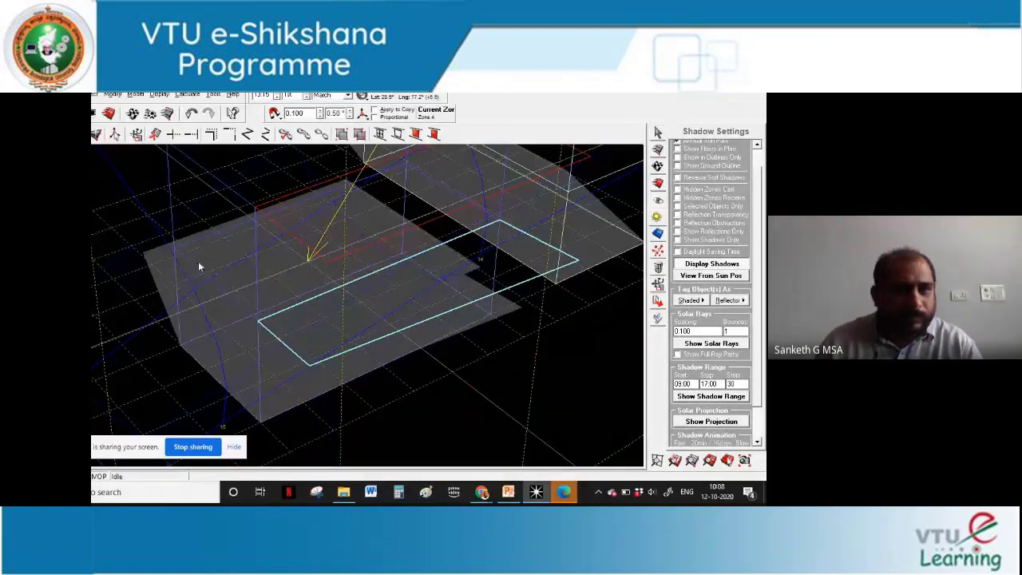
Visualise the model and examine the shadow of the lower overhang on the front block from several sides
{"action": "left_click", "coordinate": [93, 220]}
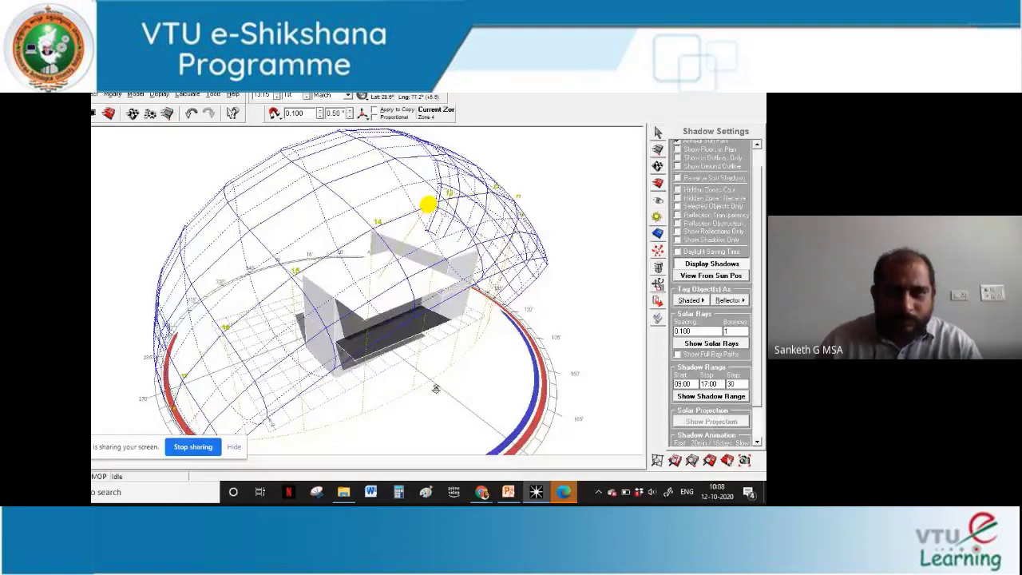
{"action": "right_click_drag", "start_coordinate": [462, 382], "coordinate": [466, 354]}
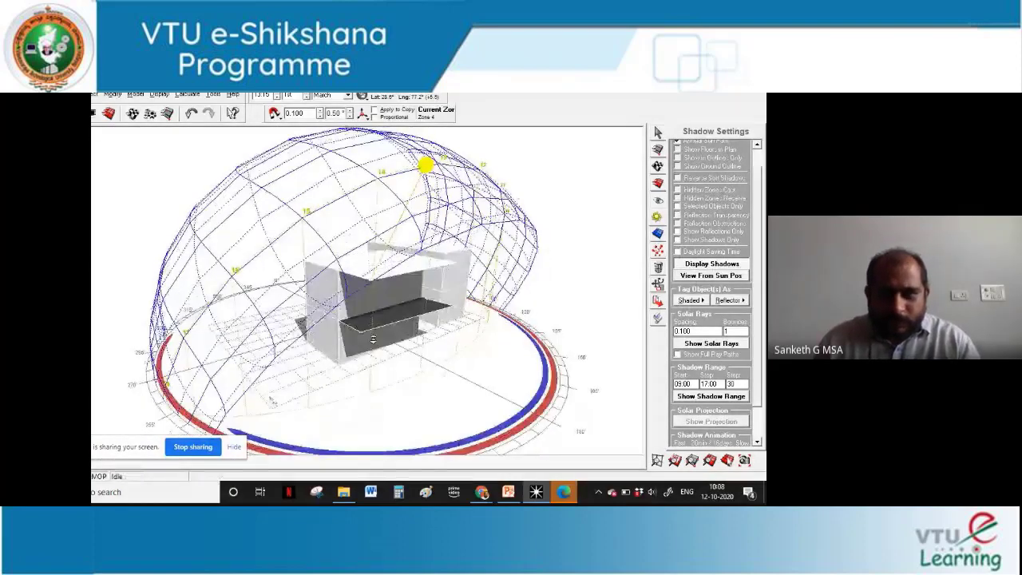
{"action": "right_click_drag", "start_coordinate": [373, 339], "coordinate": [372, 288]}
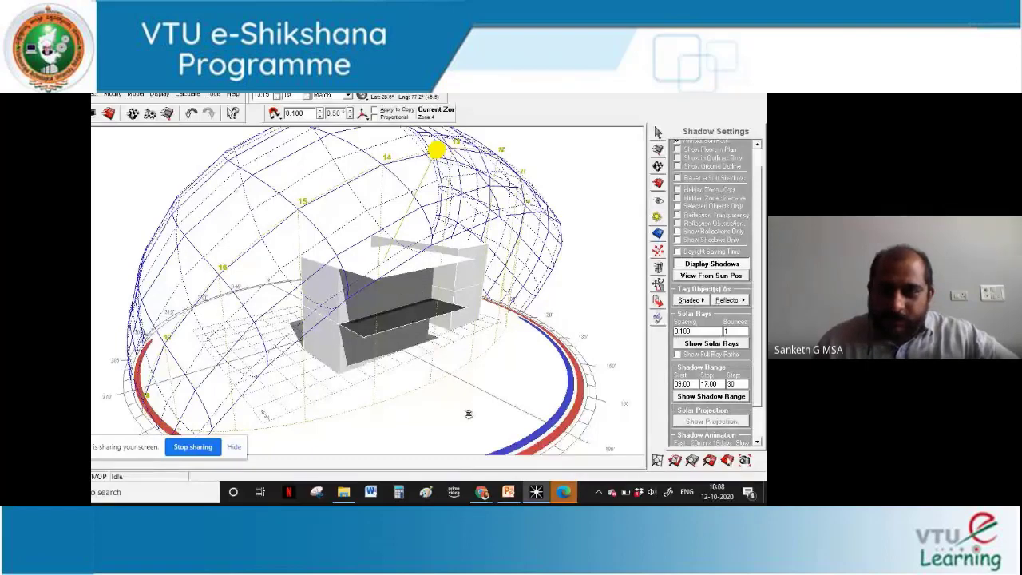
{"action": "right_click_drag", "start_coordinate": [468, 414], "coordinate": [438, 330]}
{"action": "scroll", "coordinate": [409, 284], "scroll_direction": "up", "scroll_amount": 1}
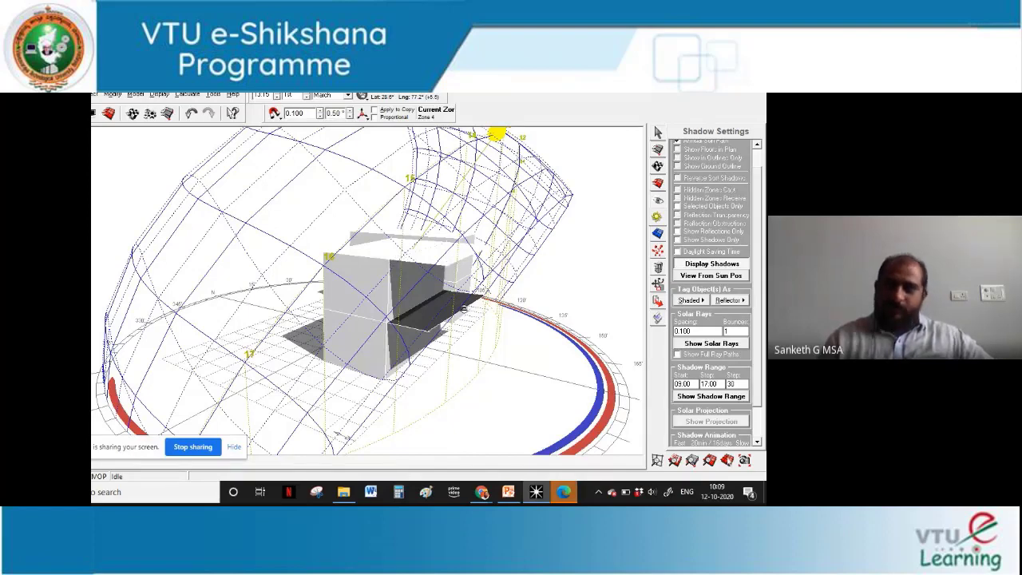
Check the class chat in Google Meet and switch back to the Ecotect model
{"action": "left_click", "coordinate": [483, 493]}
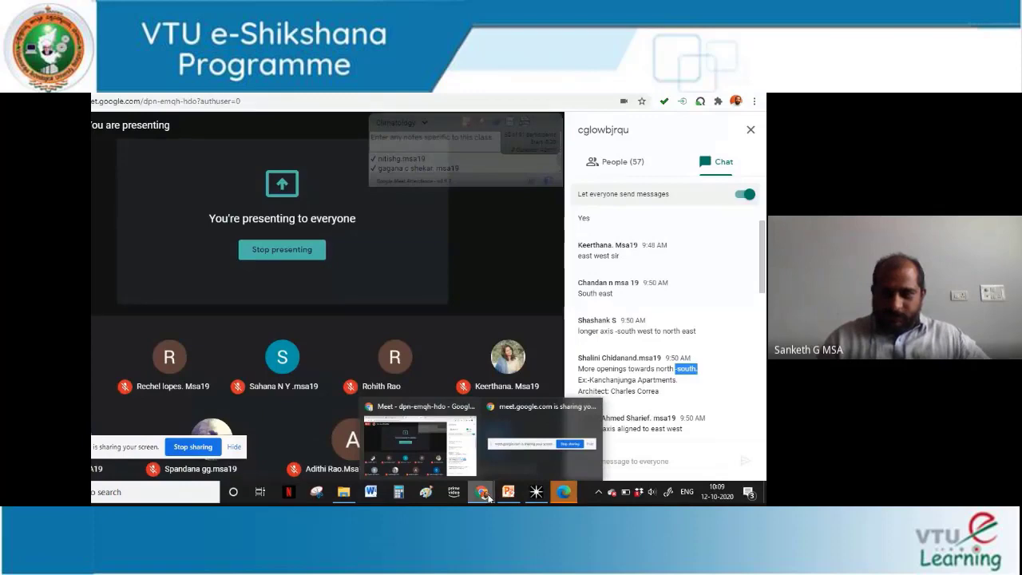
{"action": "left_click", "coordinate": [539, 498]}
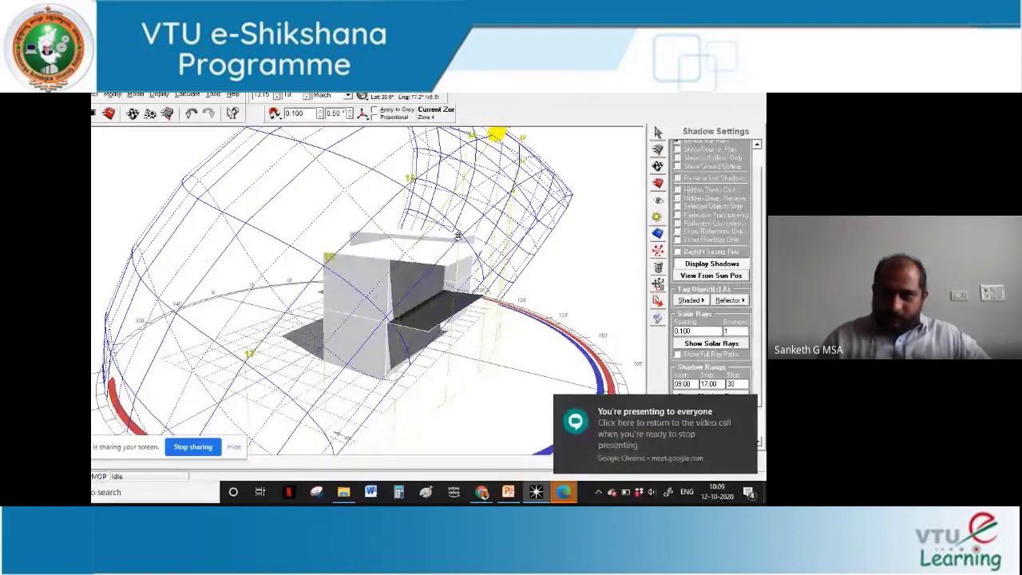
Compare the shadows of the blocks and overhangs with the March sun at 15:45 and at 10:30
{"action": "right_click_drag", "start_coordinate": [481, 387], "coordinate": [382, 380]}
{"action": "left_click_drag", "start_coordinate": [410, 153], "coordinate": [174, 263]}
{"action": "mouse_move", "coordinate": [478, 330]}
{"action": "right_mouse_down"}
{"action": "mouse_move", "coordinate": [474, 364]}
{"action": "mouse_move", "coordinate": [456, 331]}
{"action": "right_mouse_up"}
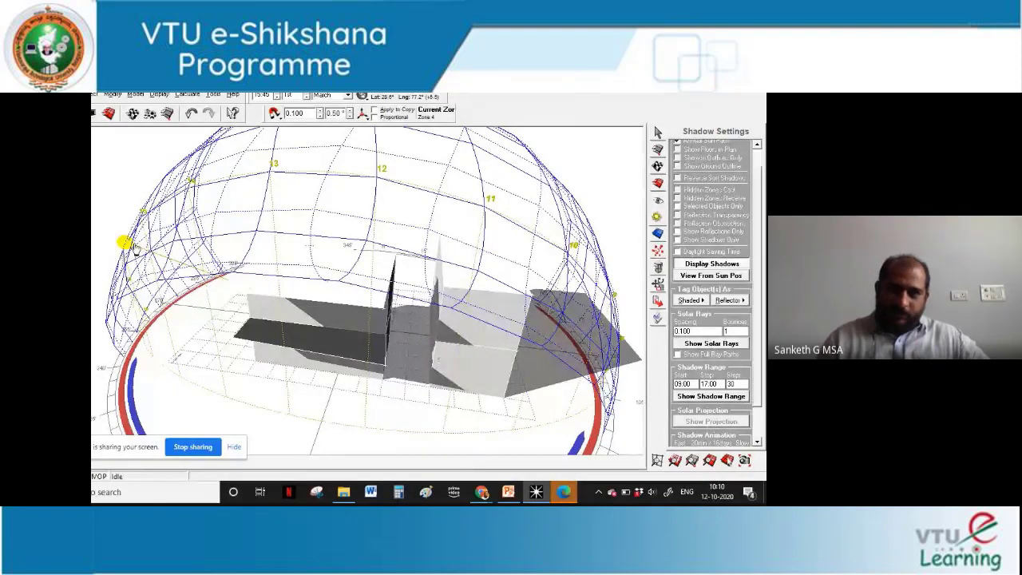
{"action": "mouse_move", "coordinate": [135, 249]}
{"action": "left_mouse_down"}
{"action": "mouse_move", "coordinate": [360, 228]}
{"action": "mouse_move", "coordinate": [424, 240]}
{"action": "mouse_move", "coordinate": [470, 231]}
{"action": "mouse_move", "coordinate": [510, 266]}
{"action": "left_mouse_up"}
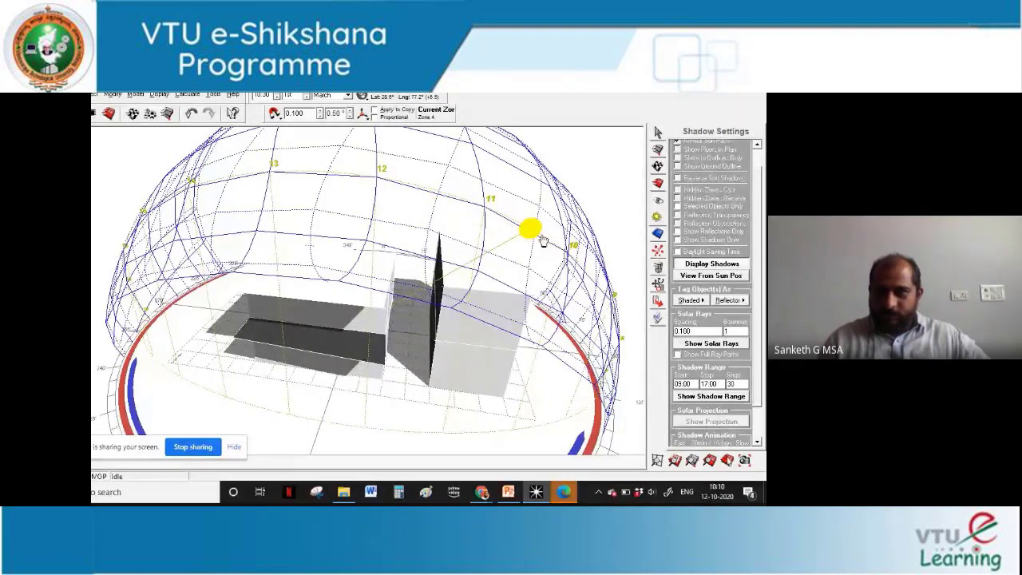
Move the March sun to 14:00 and 14:15 and examine the block and overhang shadows from several sides
{"action": "mouse_move", "coordinate": [534, 236]}
{"action": "left_mouse_down"}
{"action": "mouse_move", "coordinate": [383, 186]}
{"action": "mouse_move", "coordinate": [360, 189]}
{"action": "mouse_move", "coordinate": [354, 177]}
{"action": "mouse_move", "coordinate": [292, 168]}
{"action": "mouse_move", "coordinate": [188, 187]}
{"action": "left_mouse_up"}
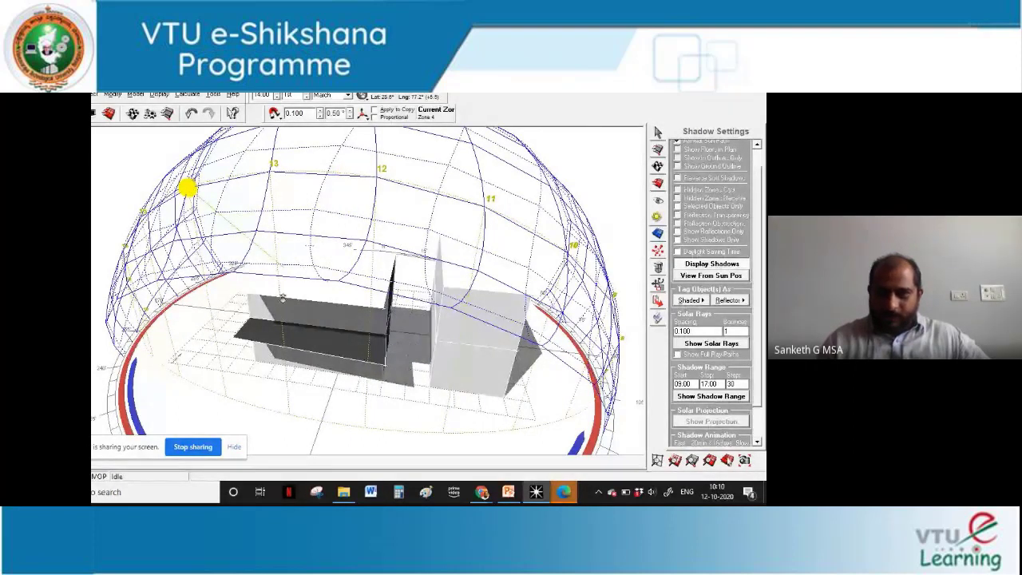
{"action": "mouse_move", "coordinate": [417, 412]}
{"action": "right_mouse_down"}
{"action": "mouse_move", "coordinate": [461, 405]}
{"action": "mouse_move", "coordinate": [360, 386]}
{"action": "right_mouse_up"}
{"action": "mouse_move", "coordinate": [211, 180]}
{"action": "left_mouse_down"}
{"action": "mouse_move", "coordinate": [311, 199]}
{"action": "mouse_move", "coordinate": [418, 267]}
{"action": "mouse_move", "coordinate": [461, 322]}
{"action": "mouse_move", "coordinate": [101, 139]}
{"action": "left_mouse_up"}
{"action": "scroll", "coordinate": [334, 383], "scroll_direction": "up", "scroll_amount": 1}
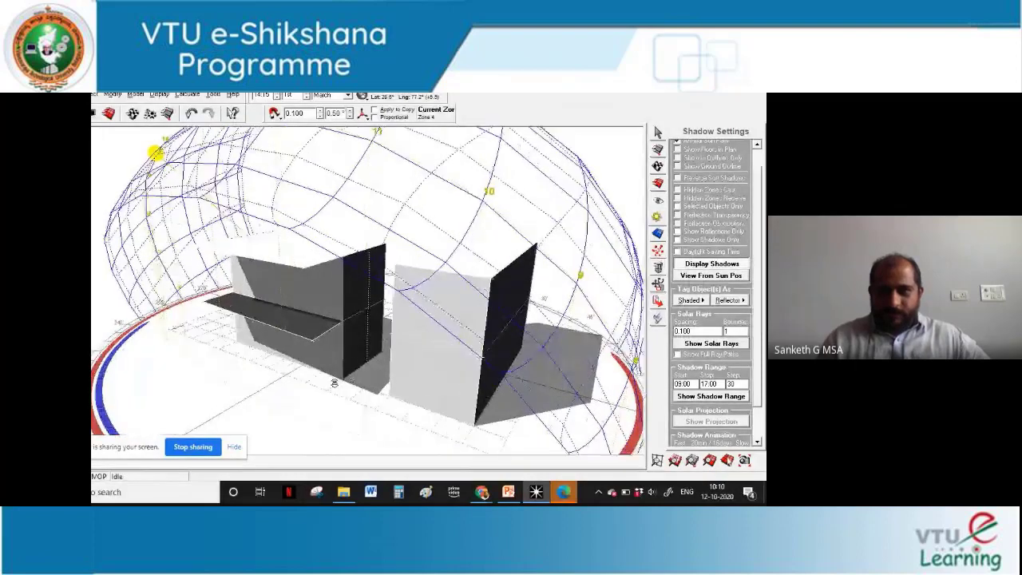
{"action": "right_click_drag", "start_coordinate": [333, 383], "coordinate": [489, 291]}
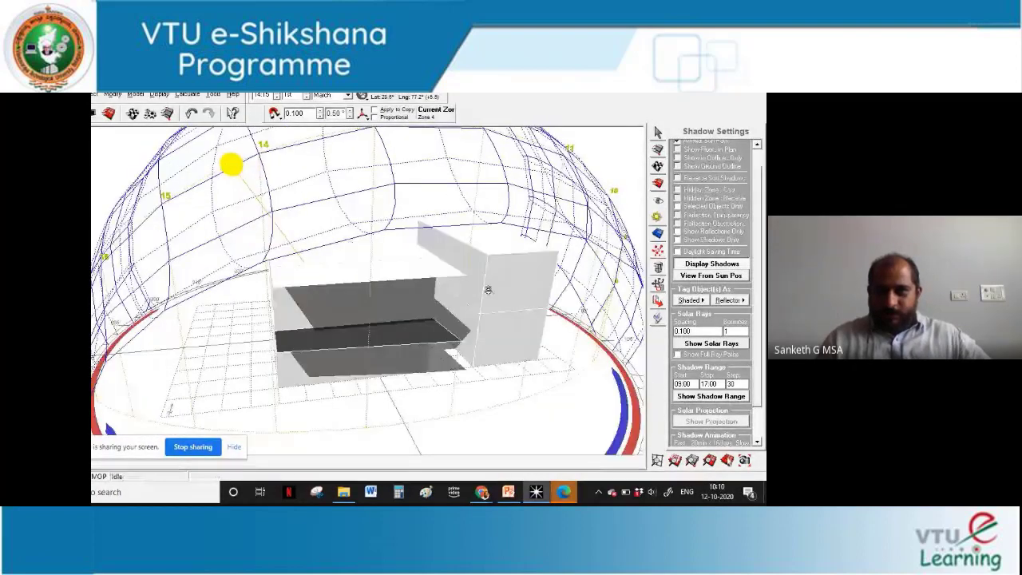
{"action": "right_click_drag", "start_coordinate": [442, 316], "coordinate": [432, 234]}
{"action": "right_click_drag", "start_coordinate": [390, 308], "coordinate": [553, 285]}
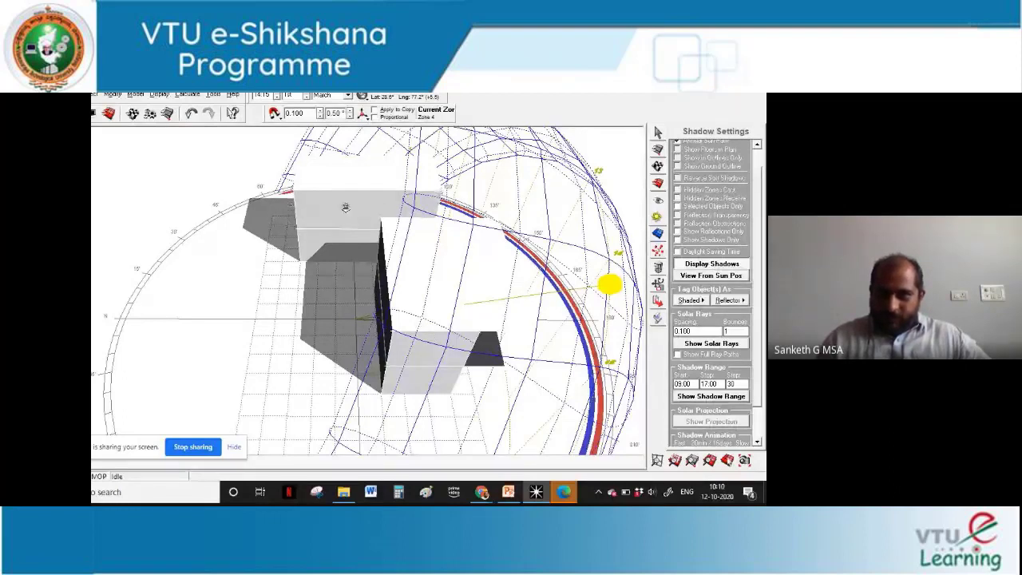
Move the March sun to 15:45 and 16:15 and examine the shadow the front block casts on the rear block
{"action": "mouse_move", "coordinate": [610, 286]}
{"action": "left_mouse_down"}
{"action": "mouse_move", "coordinate": [589, 375]}
{"action": "mouse_move", "coordinate": [533, 449]}
{"action": "left_mouse_up"}
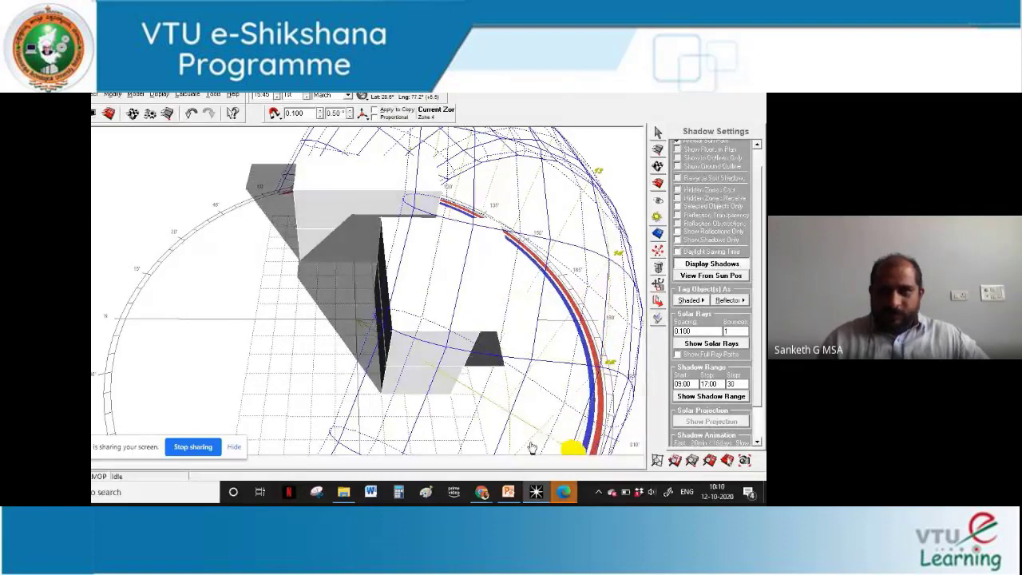
{"action": "right_click_drag", "start_coordinate": [414, 362], "coordinate": [403, 312]}
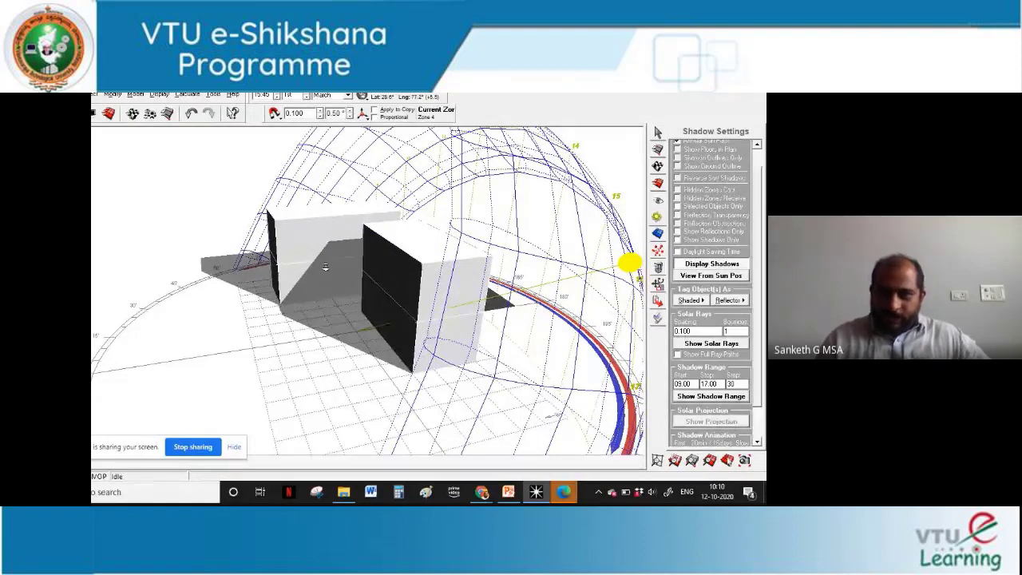
{"action": "left_click_drag", "start_coordinate": [628, 265], "coordinate": [629, 307]}
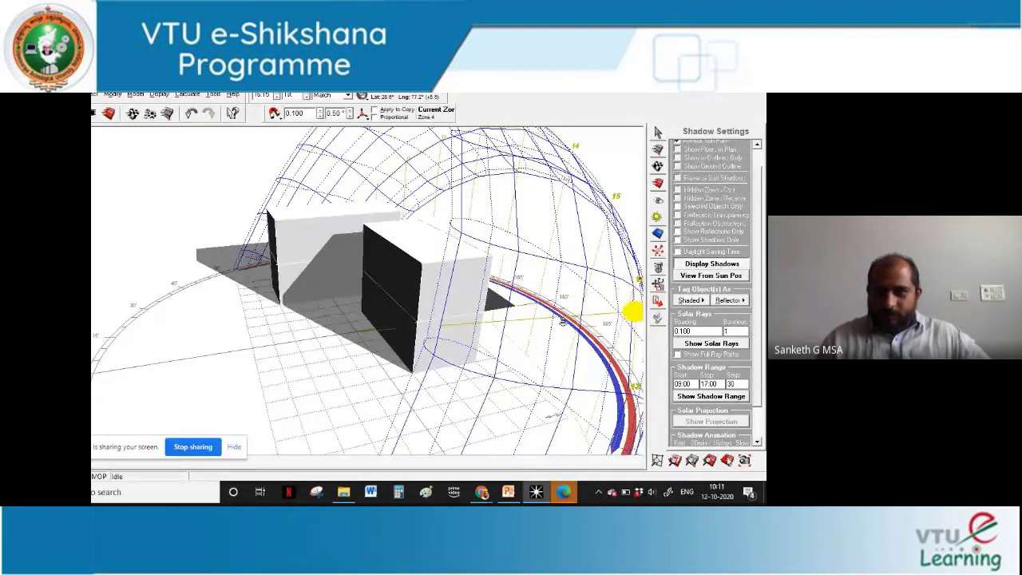
{"action": "right_click_drag", "start_coordinate": [511, 349], "coordinate": [496, 307]}
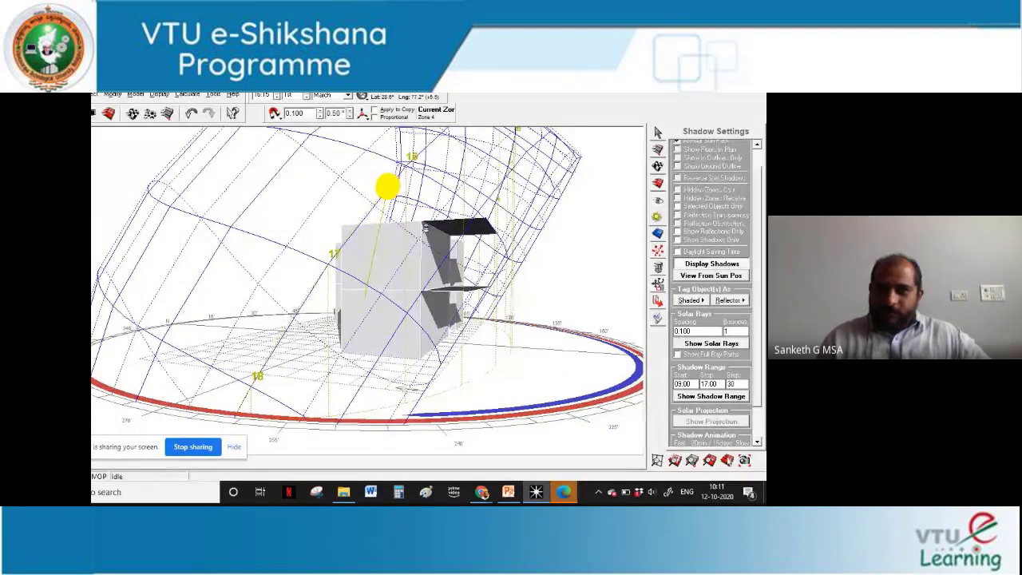
{"action": "right_click_drag", "start_coordinate": [408, 315], "coordinate": [583, 320]}
Set the March sun to 12:45 and examine the ground shadows and the shading under the overhangs from several sides
{"action": "left_click_drag", "start_coordinate": [583, 319], "coordinate": [530, 133]}
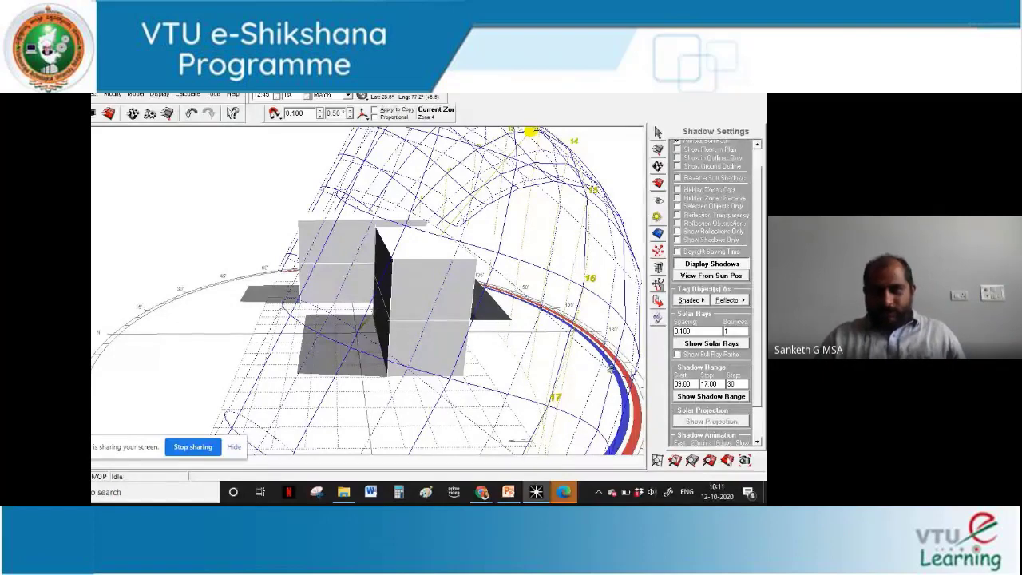
{"action": "right_click_drag", "start_coordinate": [610, 368], "coordinate": [571, 361]}
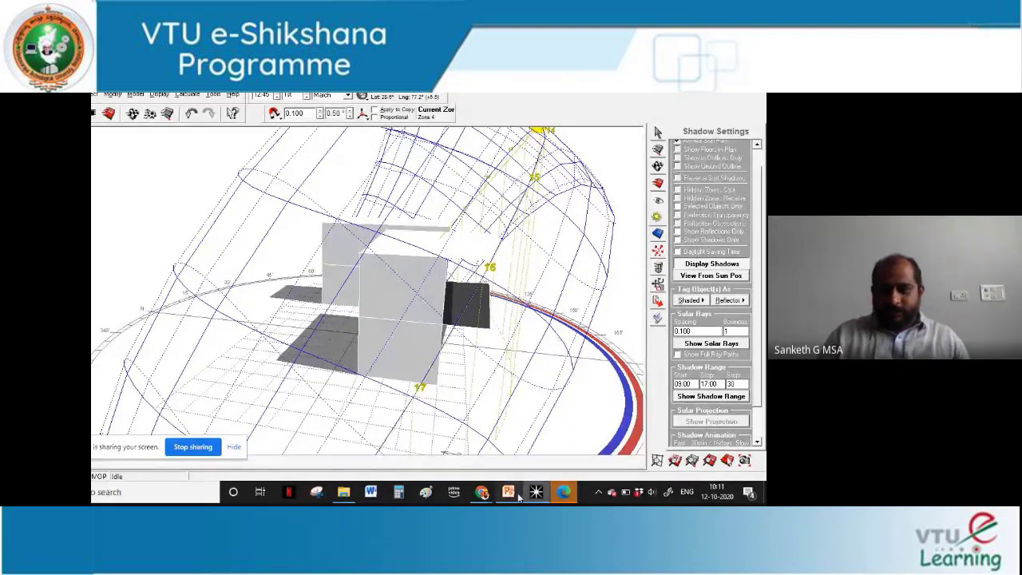
{"action": "mouse_move", "coordinate": [512, 498]}
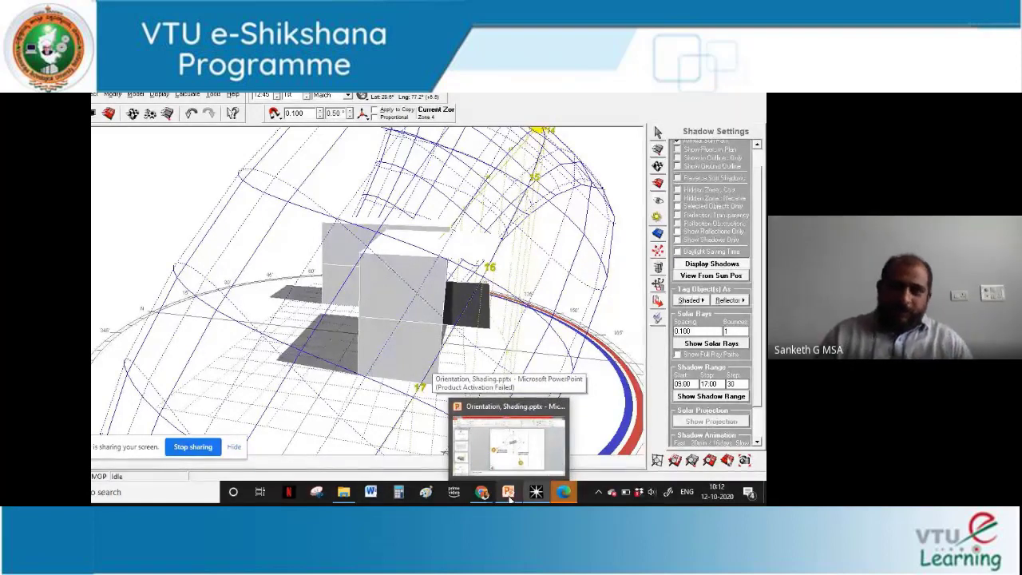
{"action": "right_click_drag", "start_coordinate": [403, 391], "coordinate": [366, 226]}
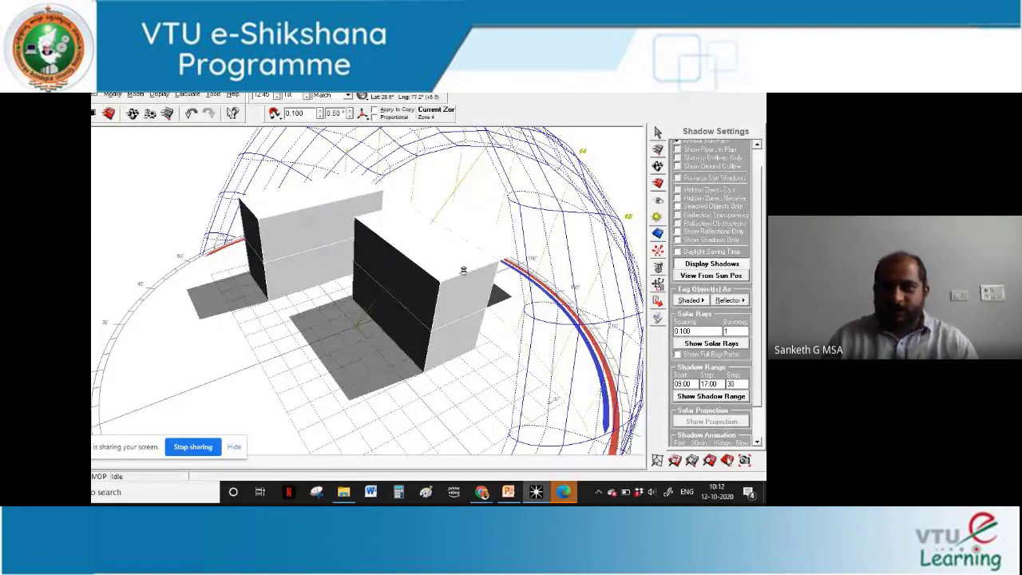
{"action": "right_click_drag", "start_coordinate": [456, 335], "coordinate": [404, 279]}
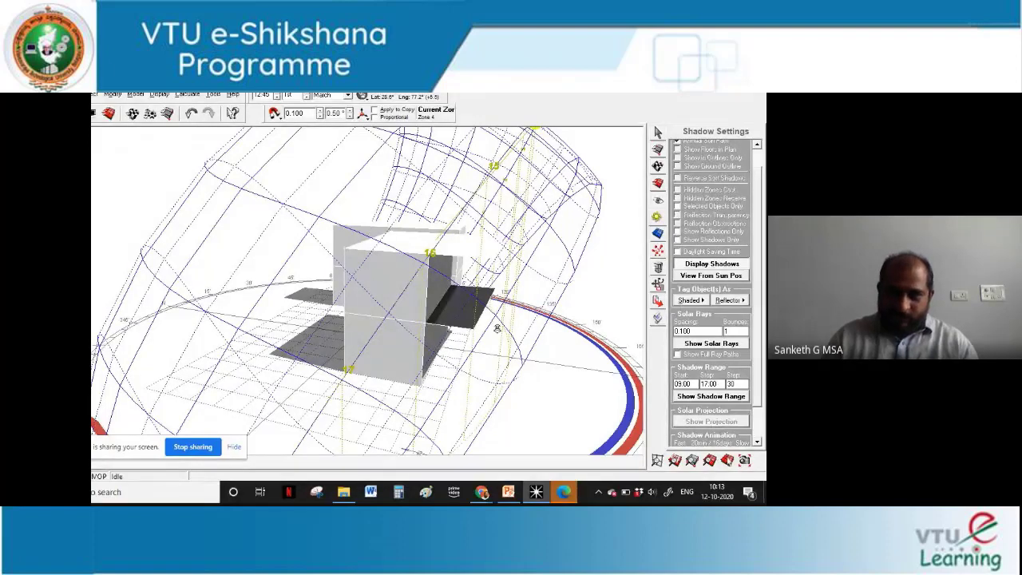
{"action": "middle_click_drag", "start_coordinate": [495, 323], "coordinate": [357, 209]}
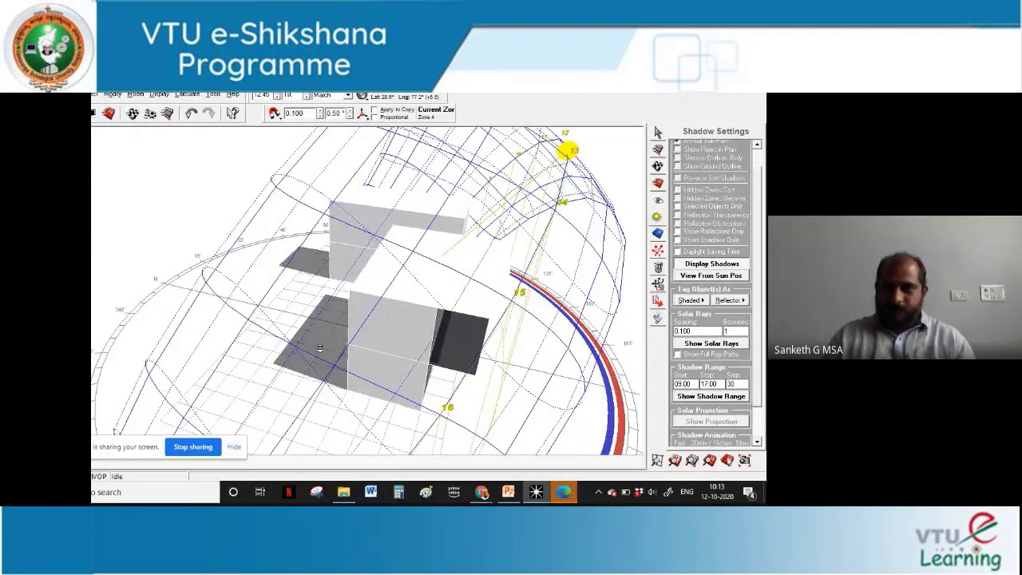
{"action": "middle_click_drag", "start_coordinate": [460, 342], "coordinate": [460, 289]}
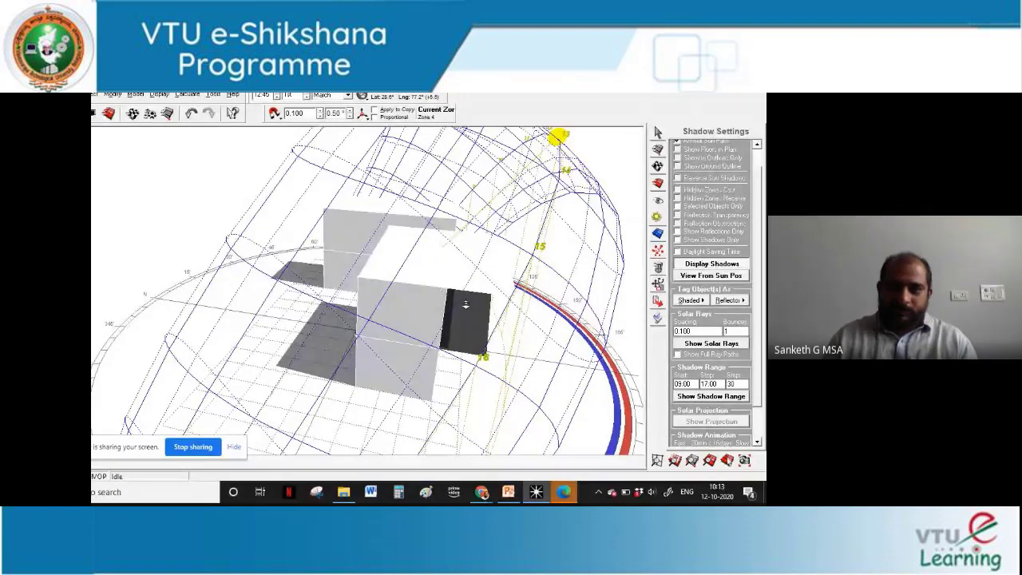
{"action": "middle_click_drag", "start_coordinate": [393, 306], "coordinate": [386, 326]}
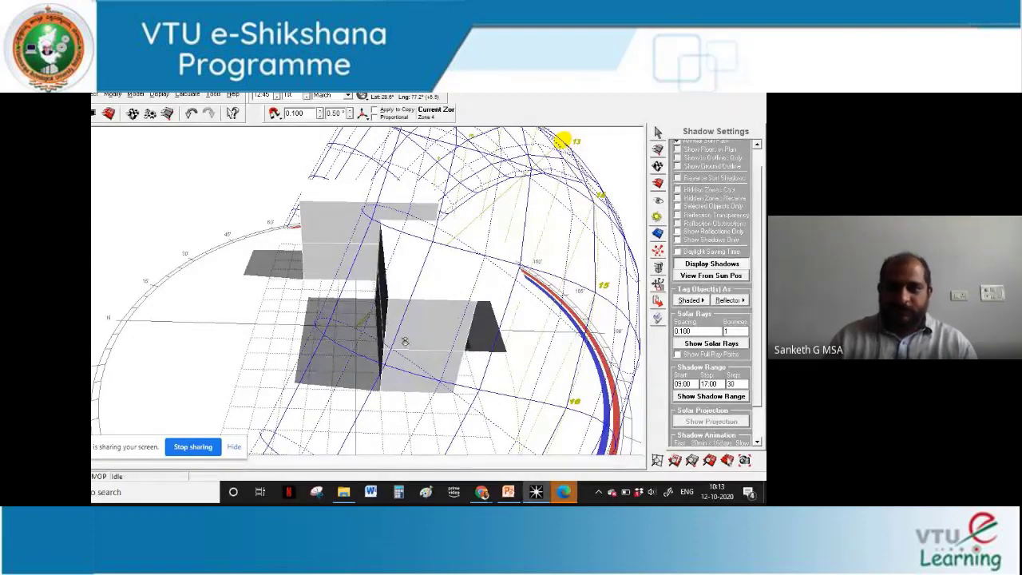
{"action": "middle_click_drag", "start_coordinate": [406, 343], "coordinate": [433, 272]}
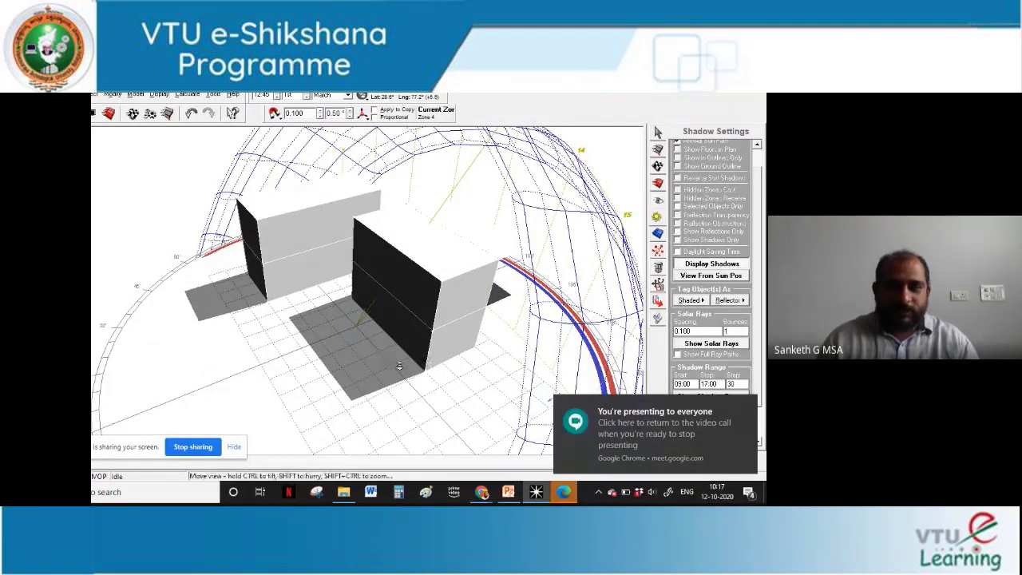
{"action": "middle_click_drag", "start_coordinate": [399, 365], "coordinate": [372, 340]}
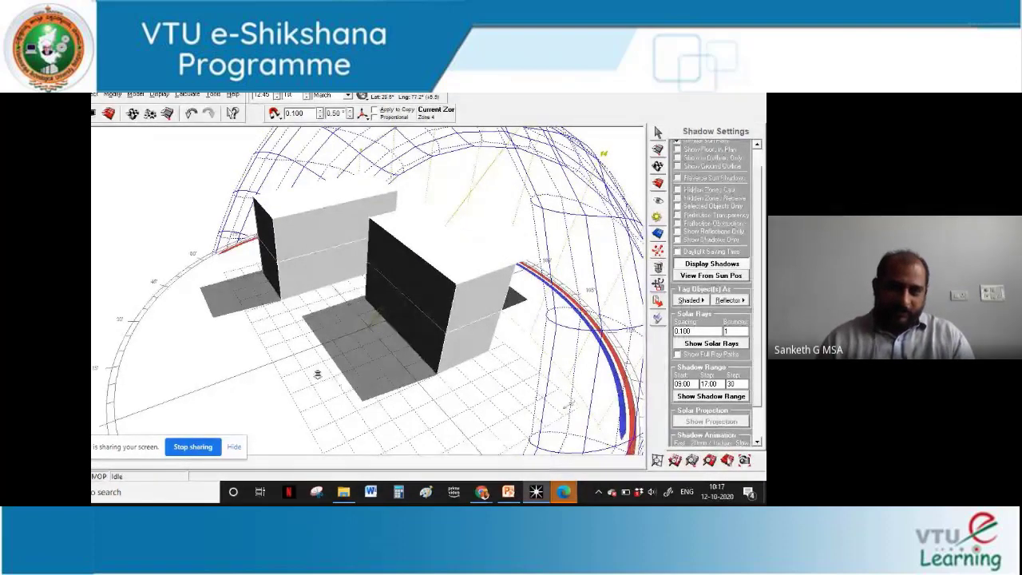
{"action": "scroll", "coordinate": [290, 314], "scroll_direction": "down", "scroll_amount": 3}
{"action": "middle_click_drag", "start_coordinate": [413, 343], "coordinate": [505, 296]}
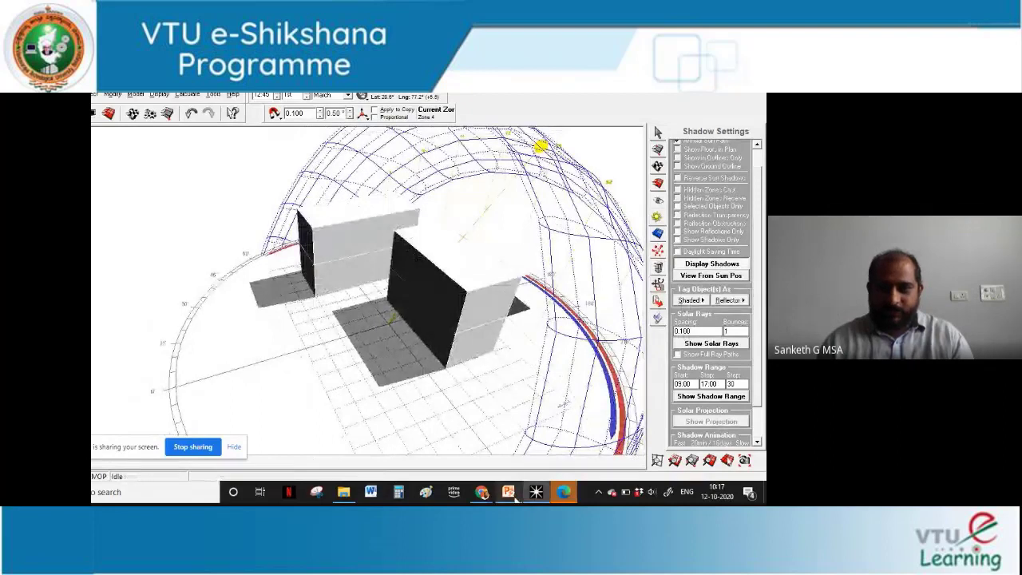
Switch to the Orientation, Shading.pptx presentation in PowerPoint, look through the following slides and start the slide show
{"action": "left_click", "coordinate": [507, 492]}
{"action": "left_click", "coordinate": [195, 358]}
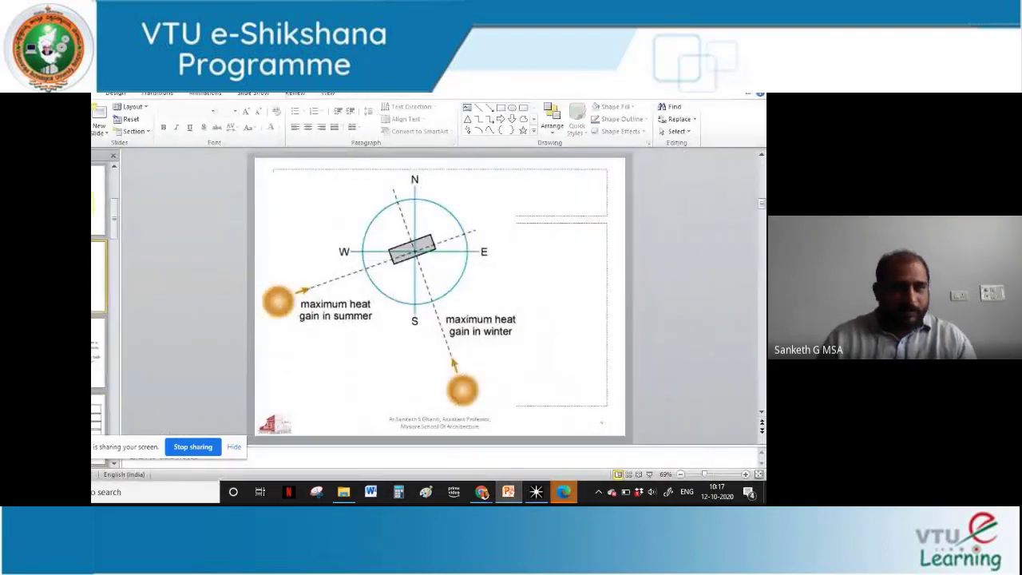
{"action": "scroll", "coordinate": [98, 376], "scroll_direction": "down", "scroll_amount": 2}
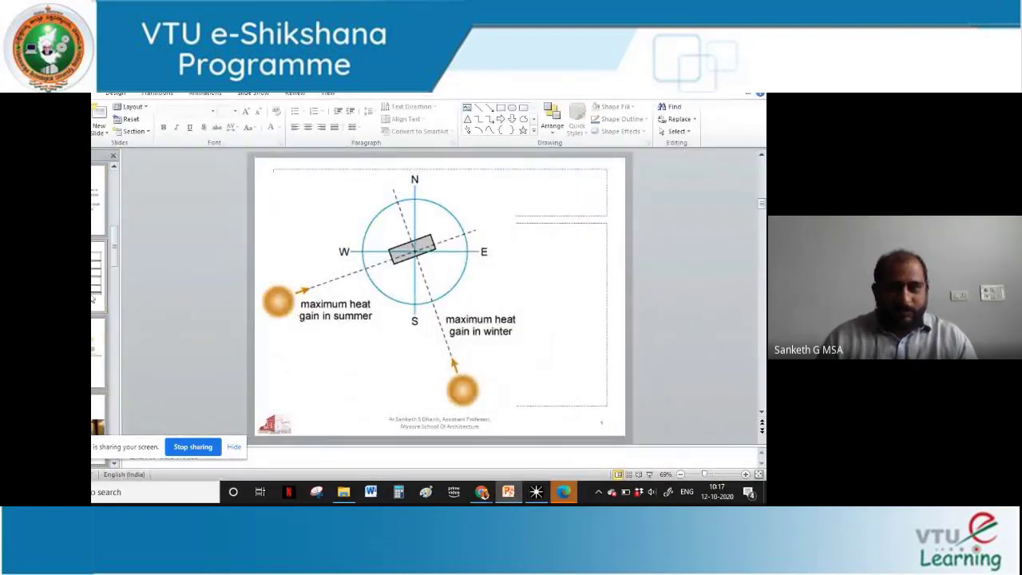
{"action": "left_click", "coordinate": [643, 473]}
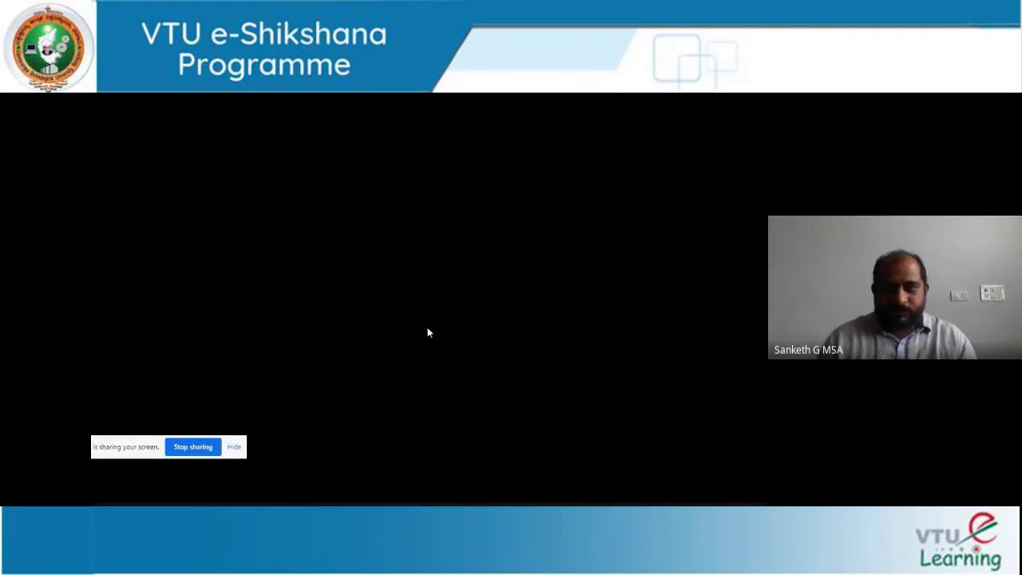